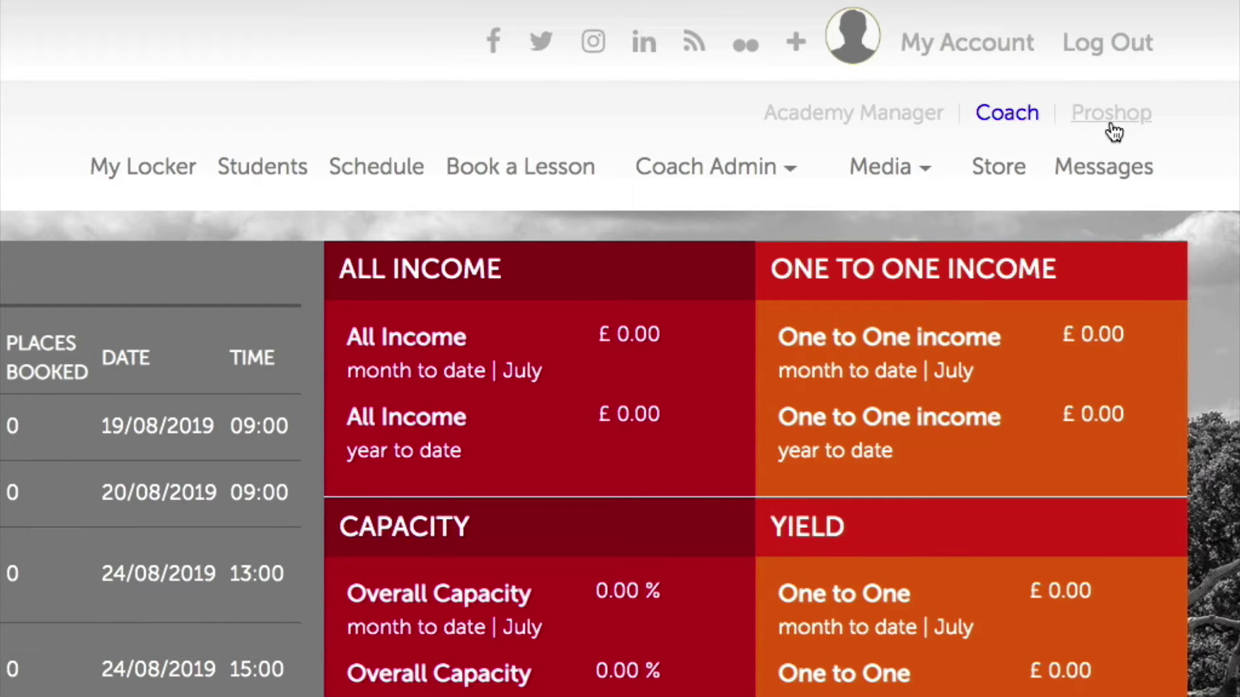
Open the coach's Schedule page and turn on Private View Only
click(413, 166)
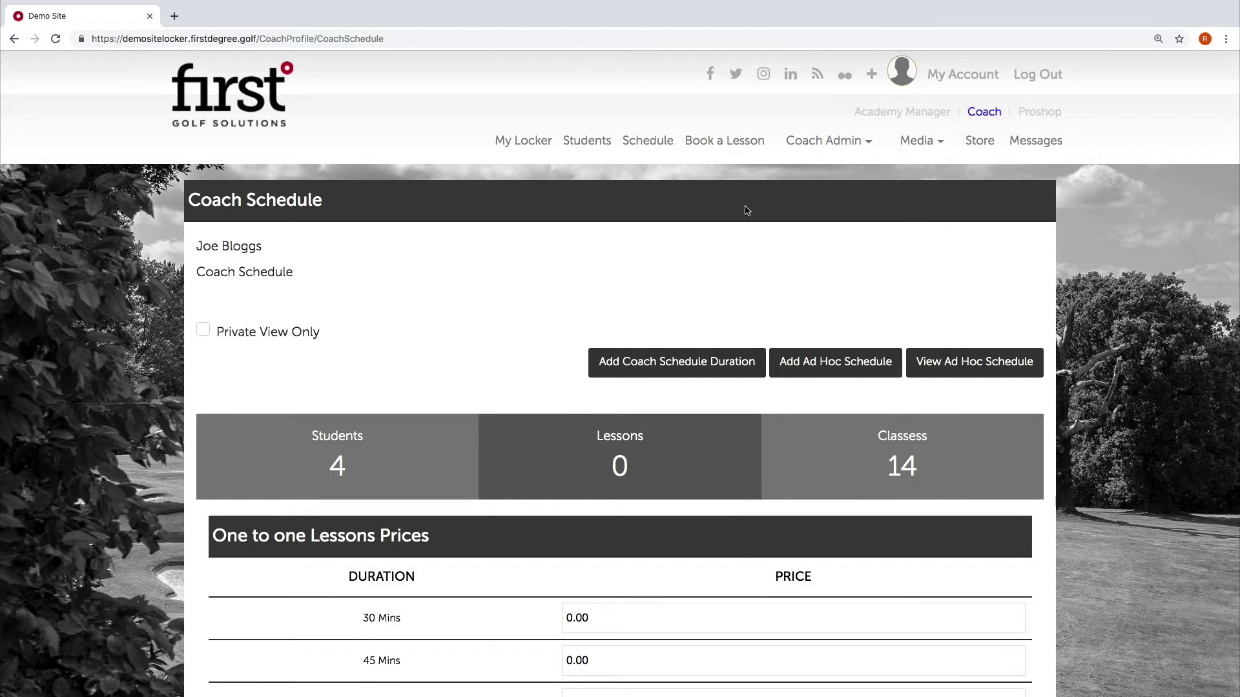
scroll(746, 210, down, 2)
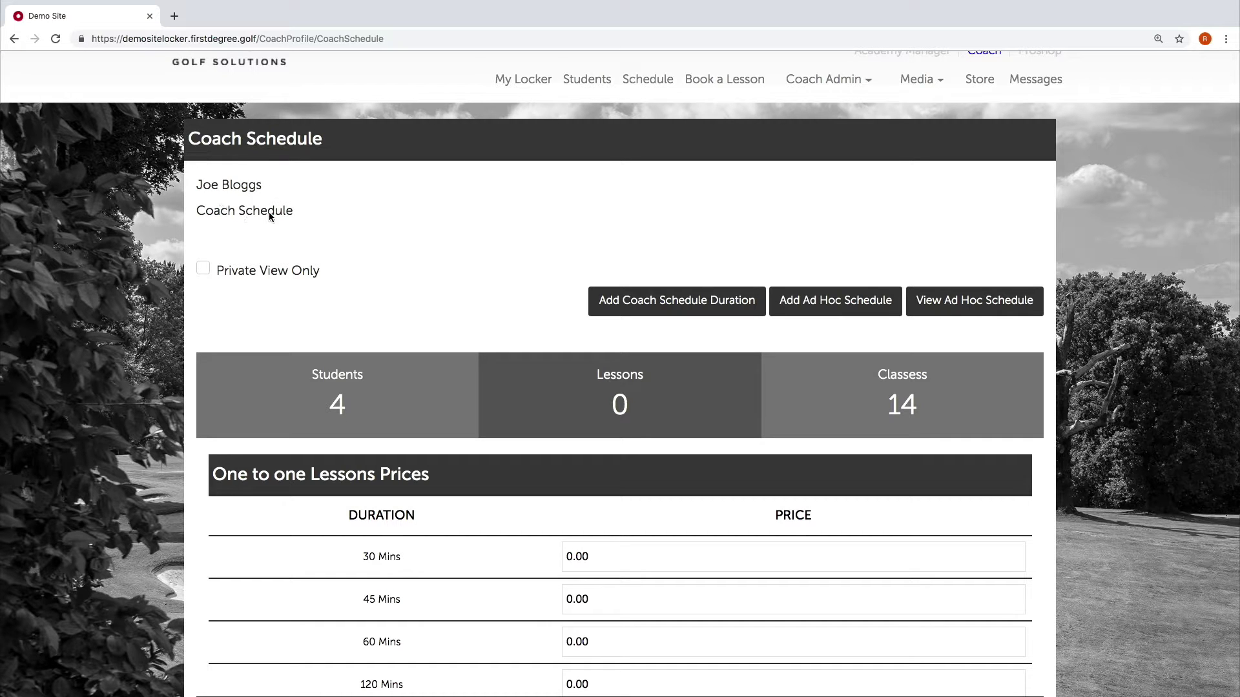
scroll(345, 213, down, 2)
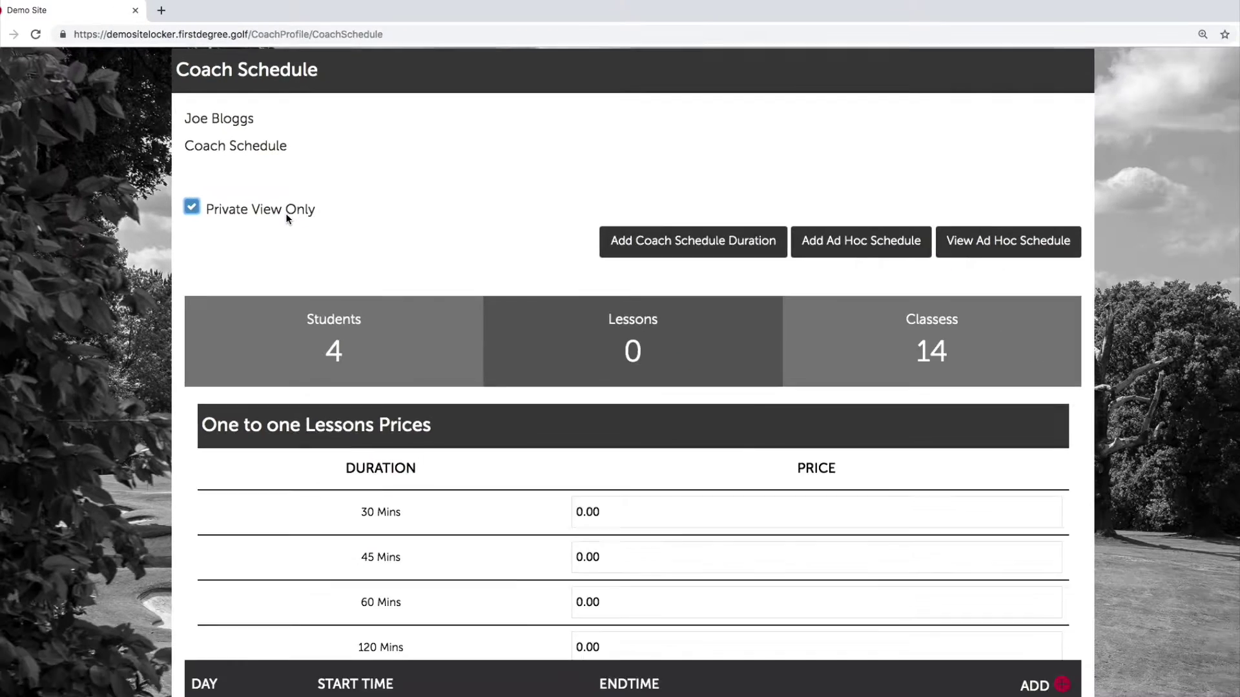
scroll(320, 197, up, 2)
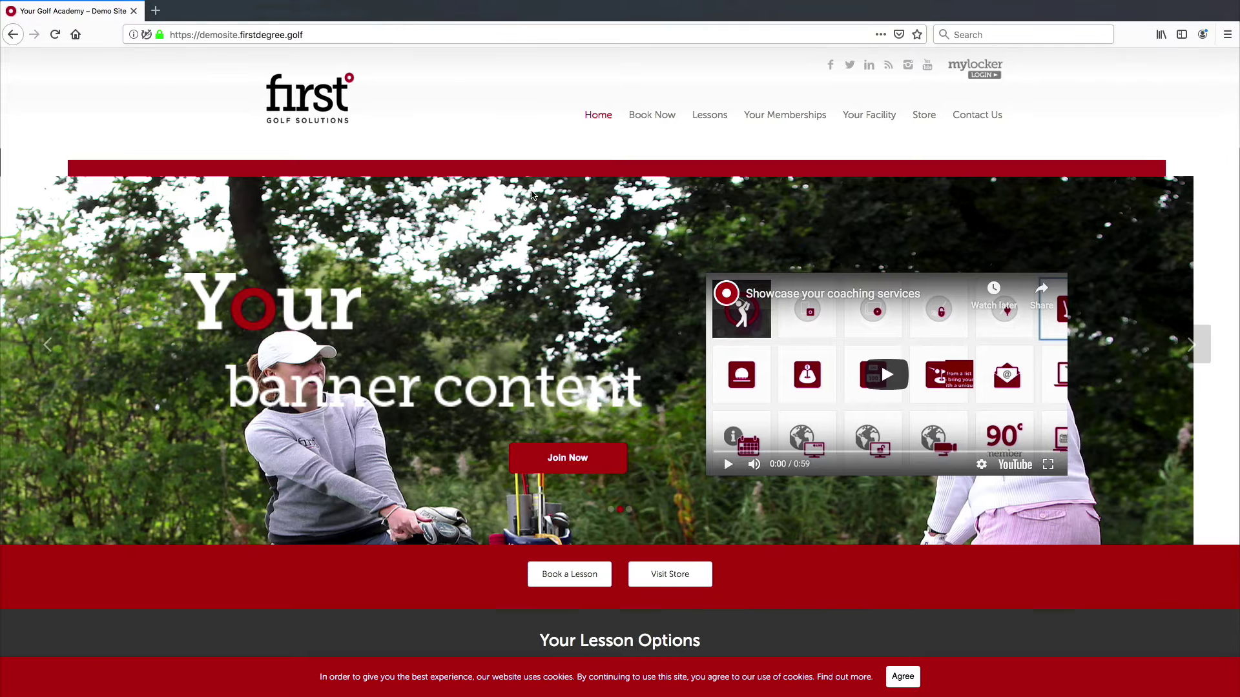
On the public demo site, start a guest booking for One to One & Swing Studio, declining the swing studio
scroll(535, 202, down, 3)
scroll(535, 202, up, 3)
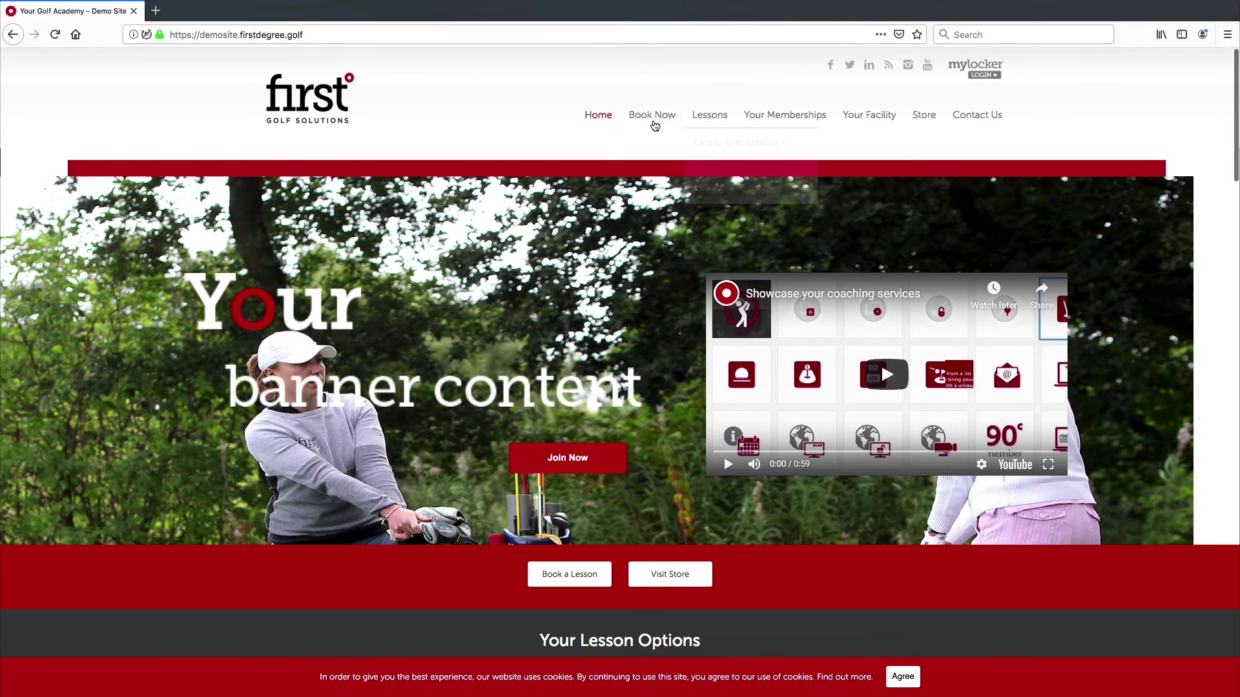
click(657, 120)
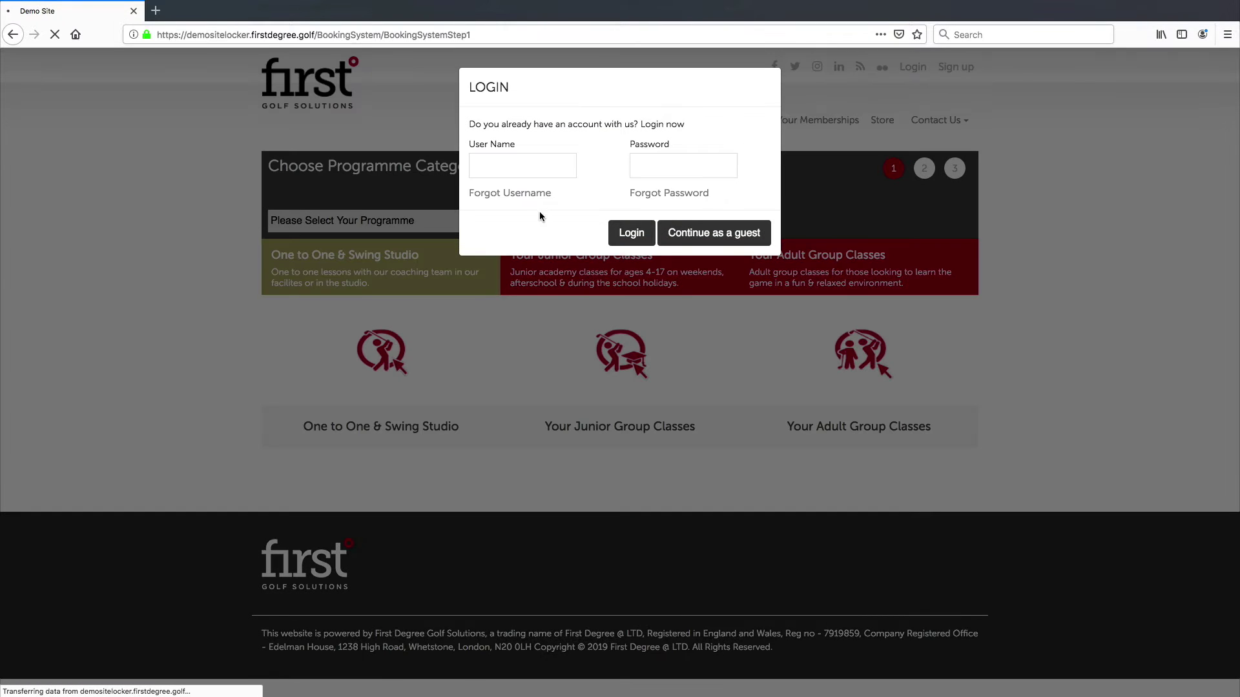
click(699, 232)
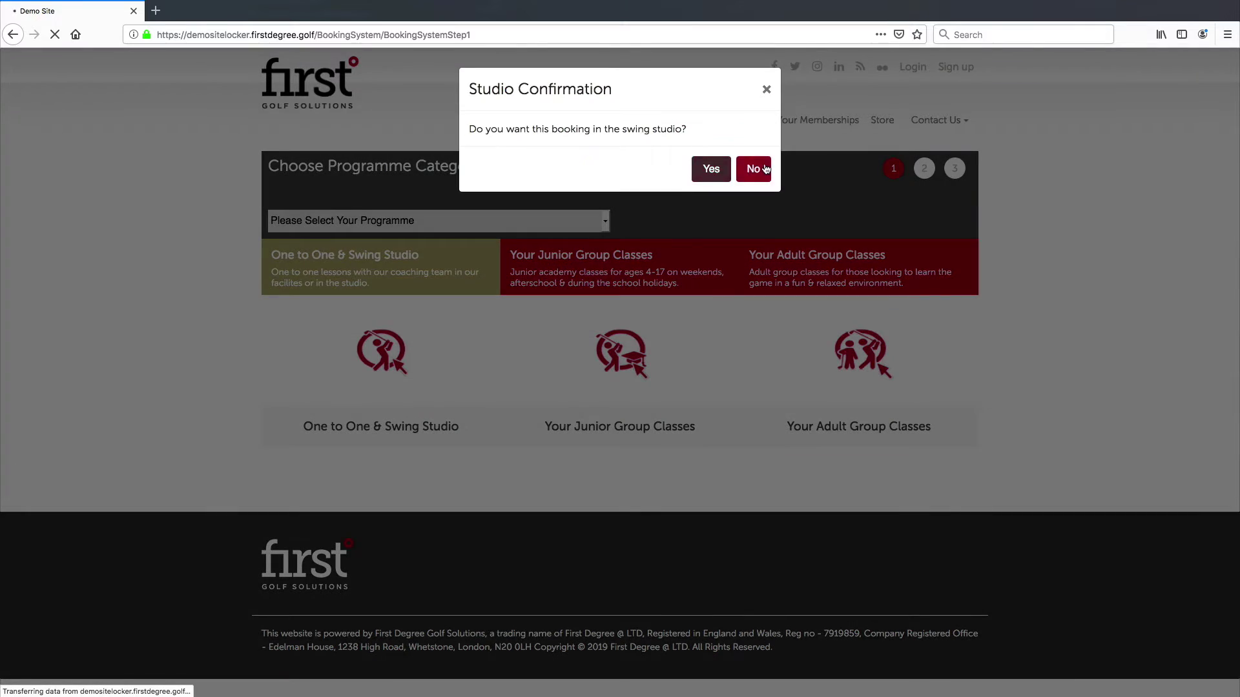
click(750, 169)
click(669, 199)
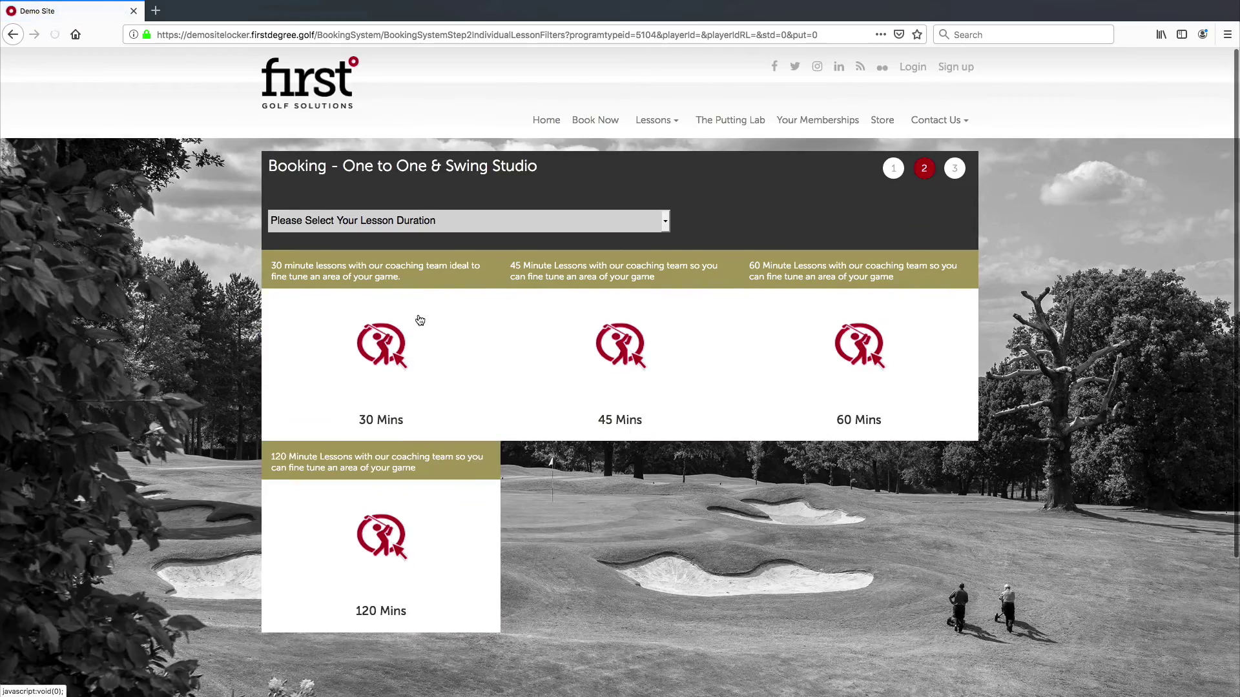
Choose a 30 Mins lesson with Coach Number 2 and review that coach's slots for the week Jul 29 – Aug 4 2019
click(417, 320)
click(659, 182)
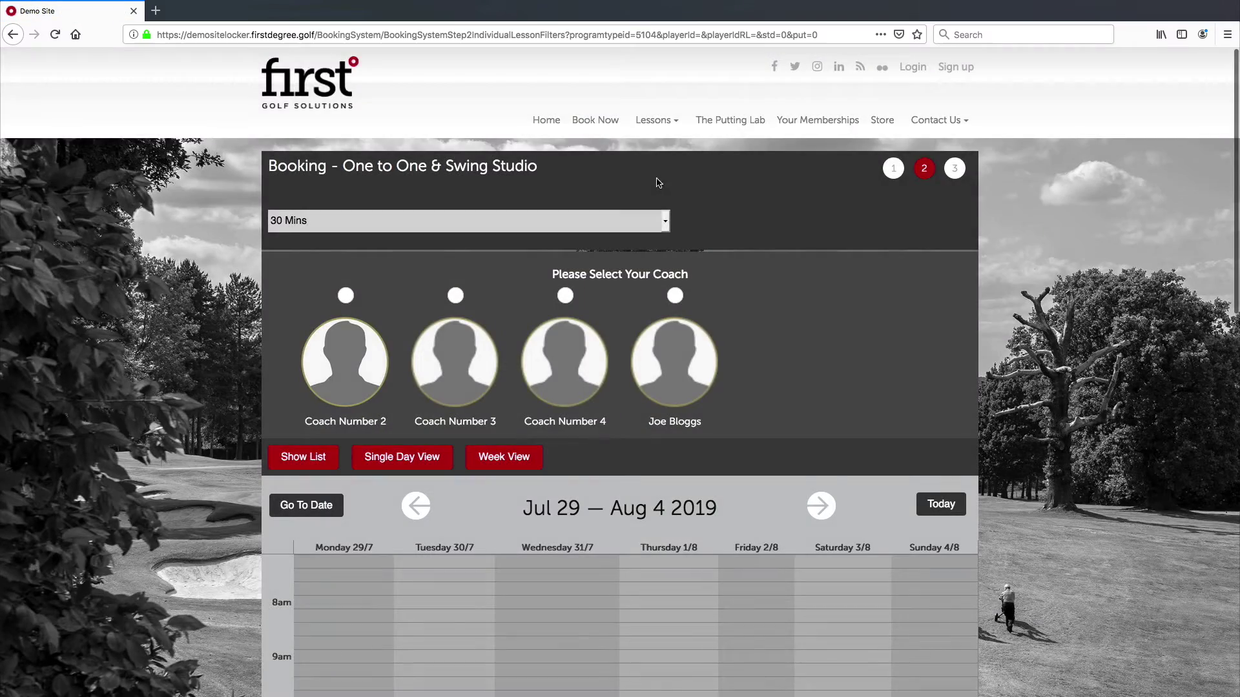
scroll(679, 238, down, 2)
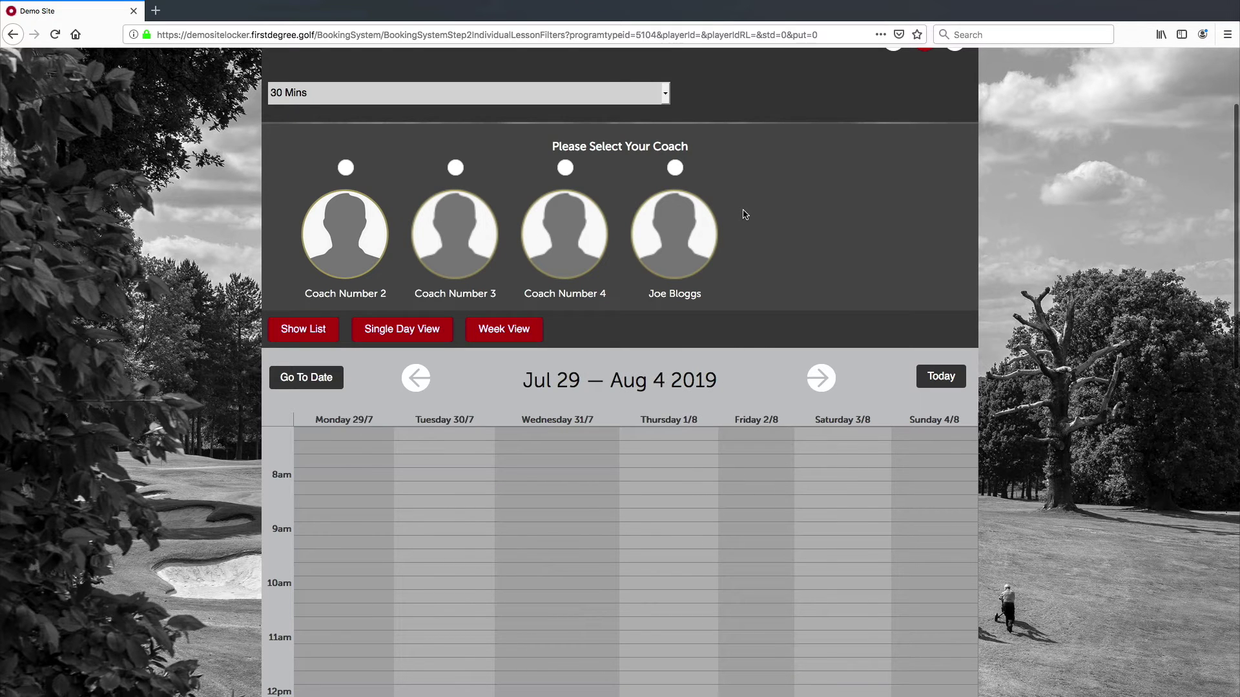
scroll(743, 213, up, 1)
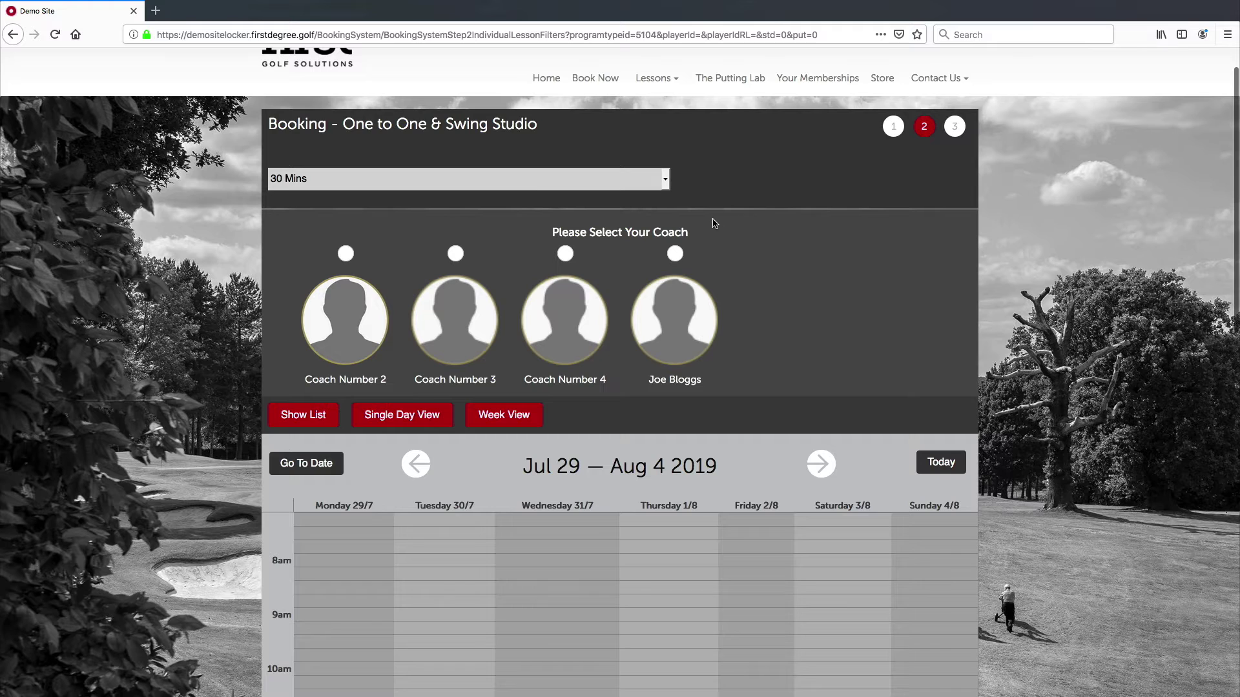
click(345, 253)
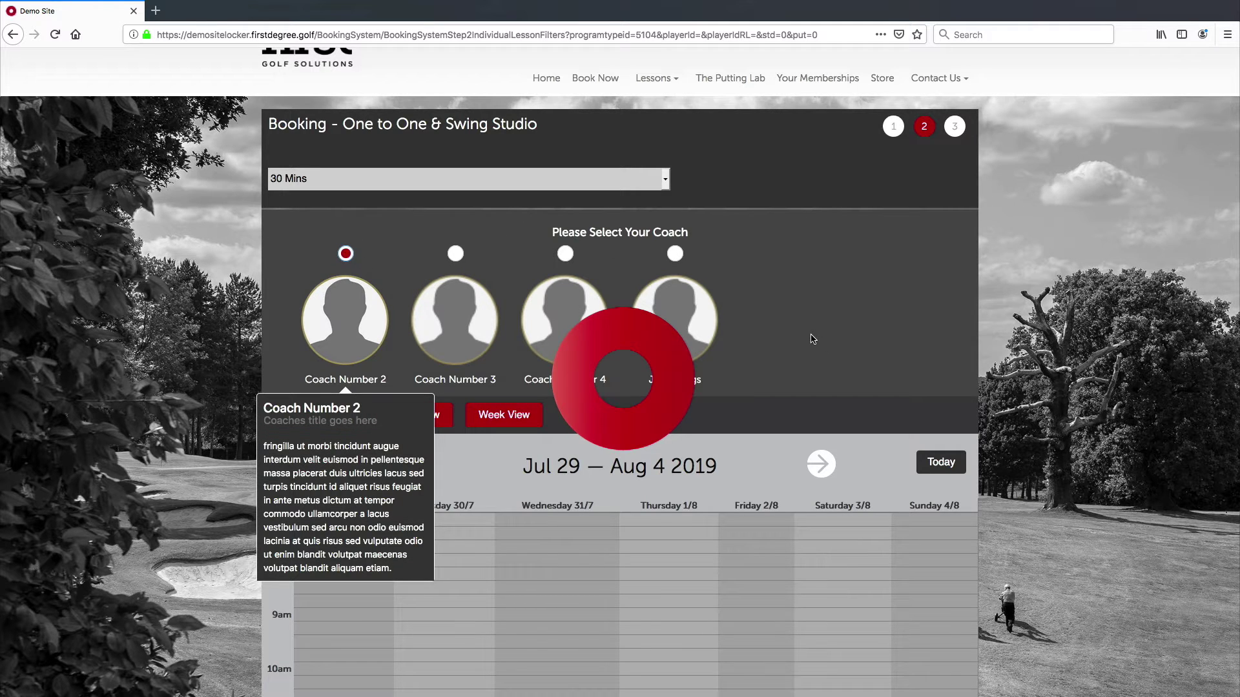
scroll(812, 337, down, 3)
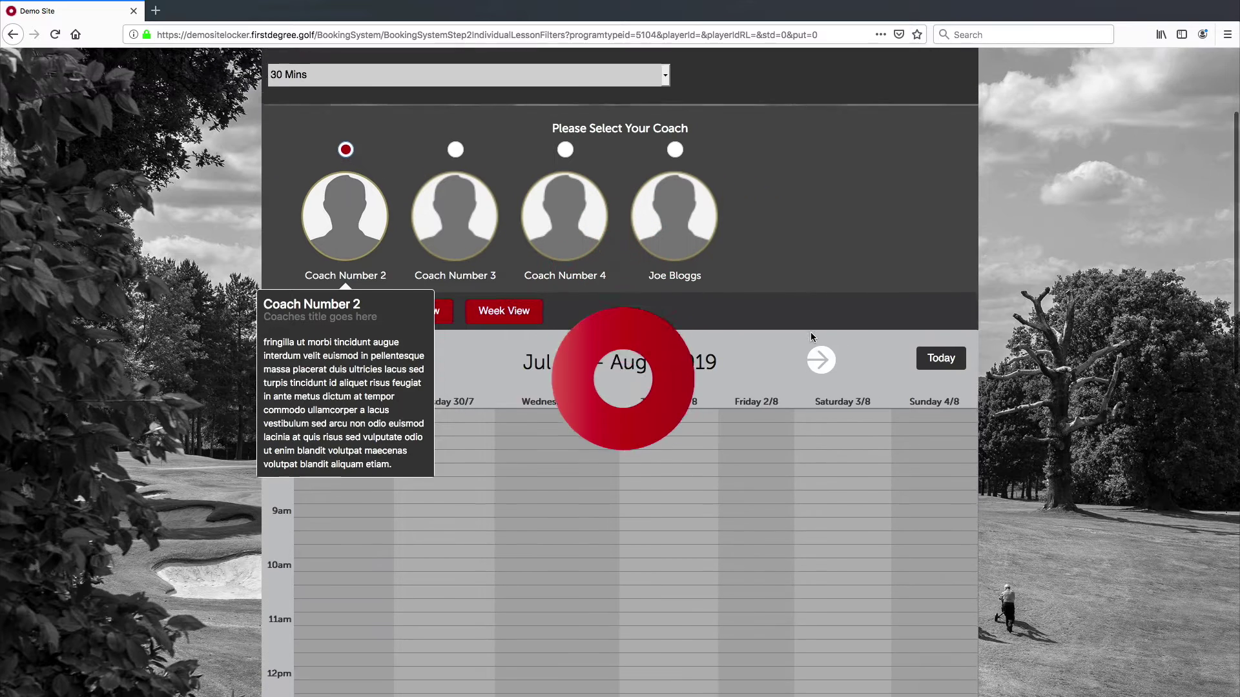
scroll(712, 377, down, 3)
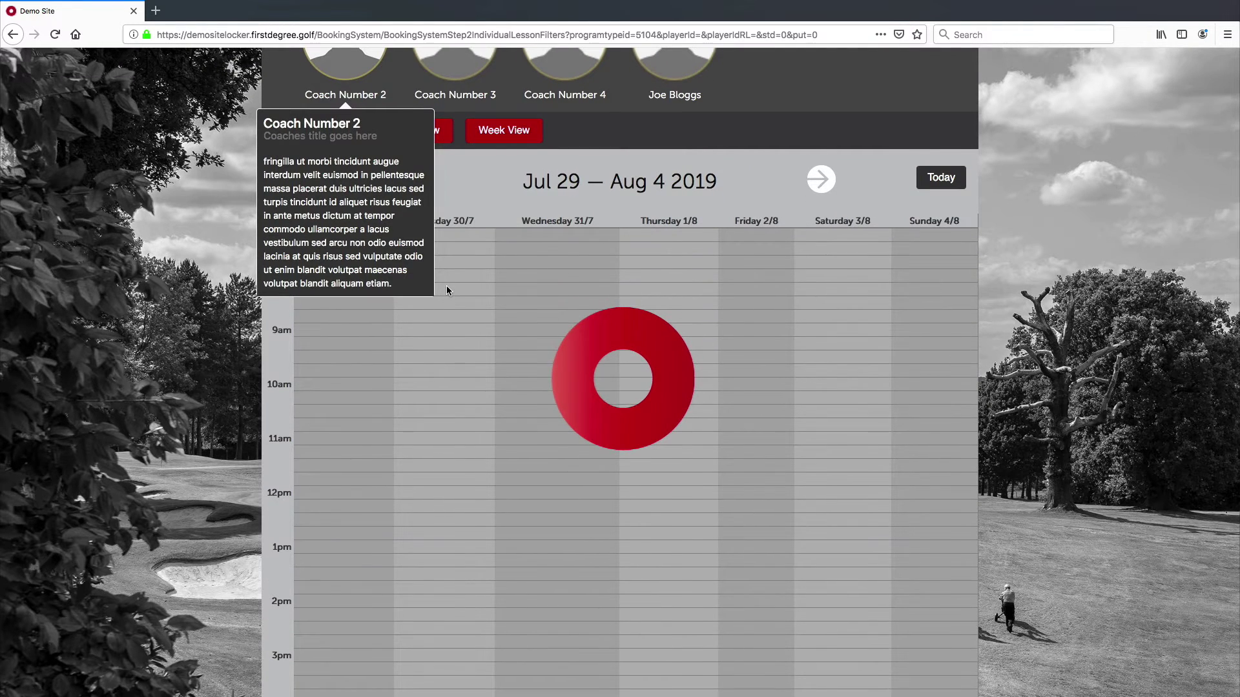
scroll(678, 258, up, 1)
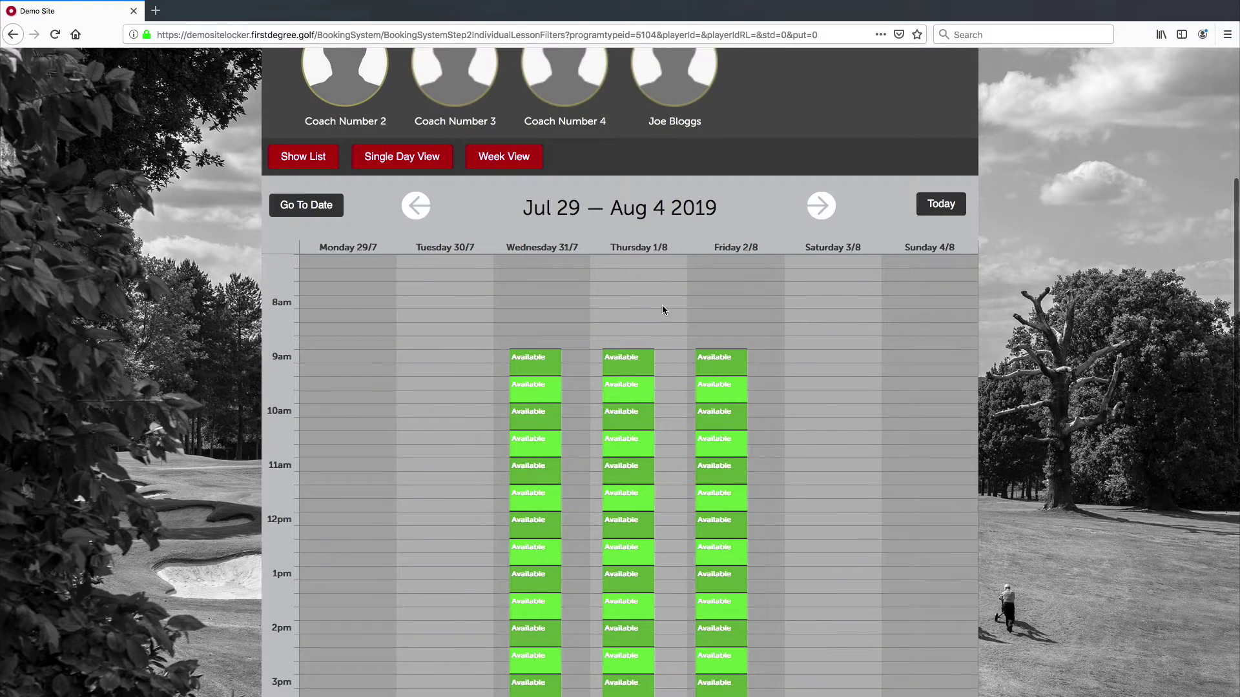
scroll(674, 297, down, 3)
scroll(691, 373, down, 3)
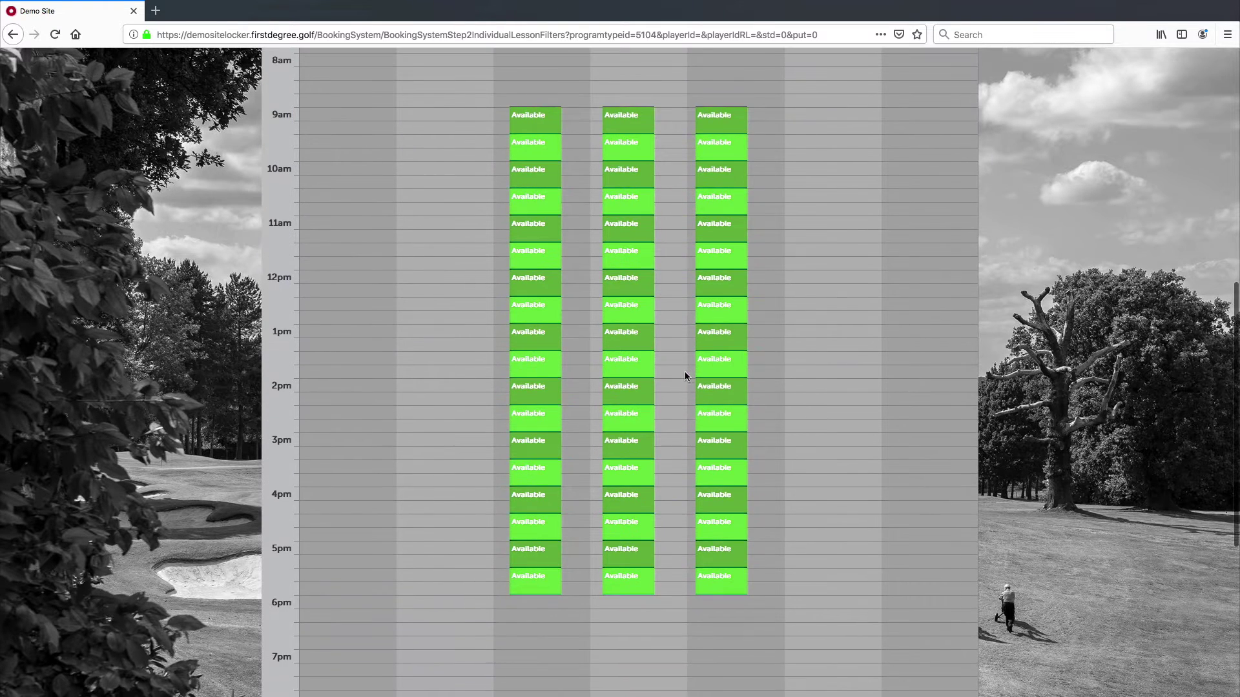
scroll(659, 373, up, 7)
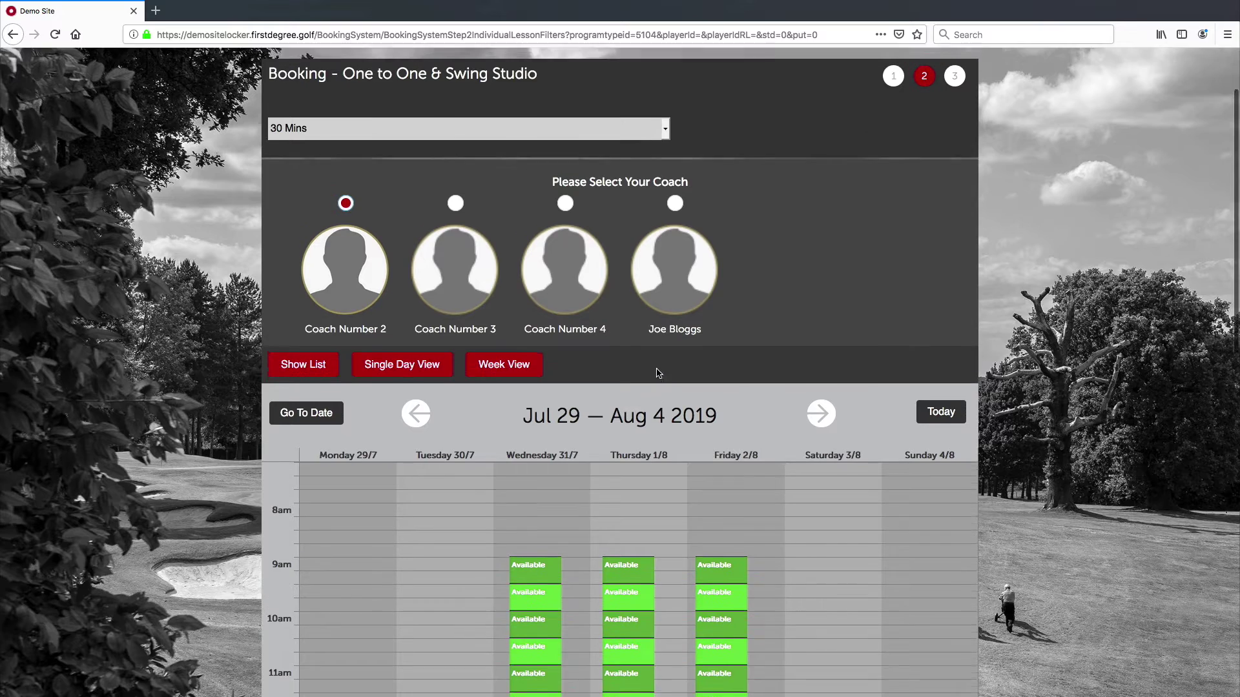
Check the fourth coach's public availability, dismiss the message and switch back to the coach schedule window
click(676, 216)
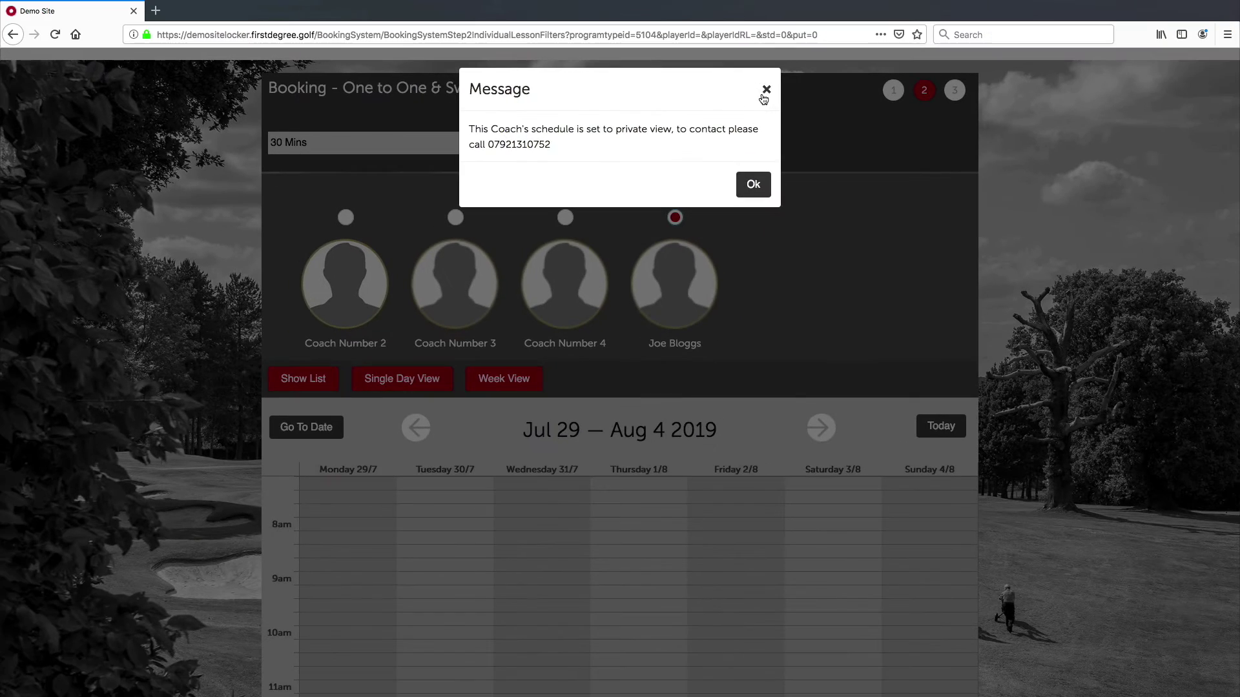
click(839, 100)
key(ctrl+Right)
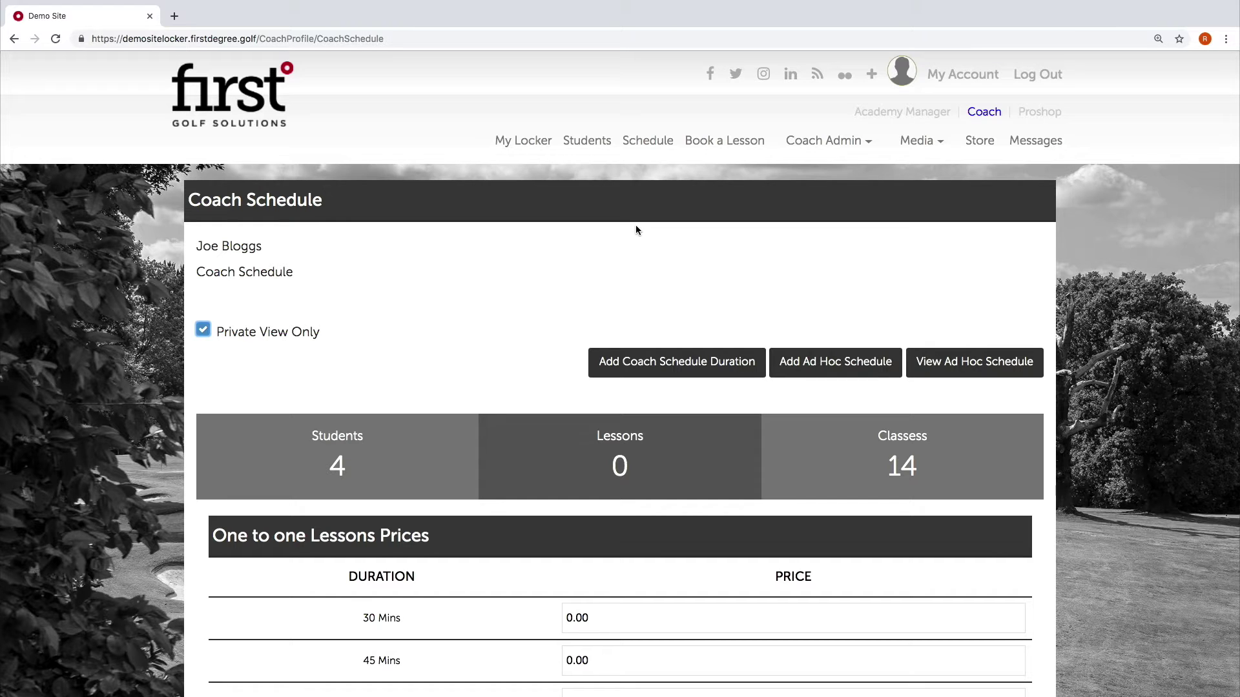
In the Proshop area, view the fourth coach's calendar for Jul 29 – Aug 4 2019, and return to the Coach area
click(1037, 115)
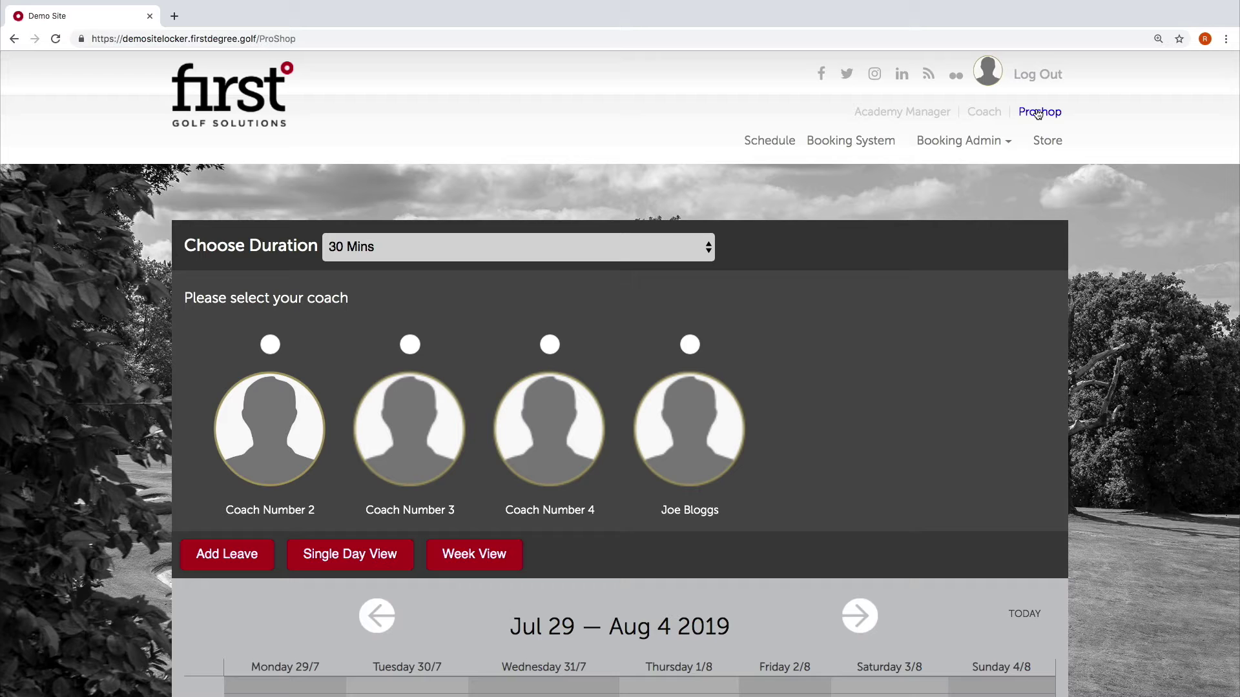
click(689, 343)
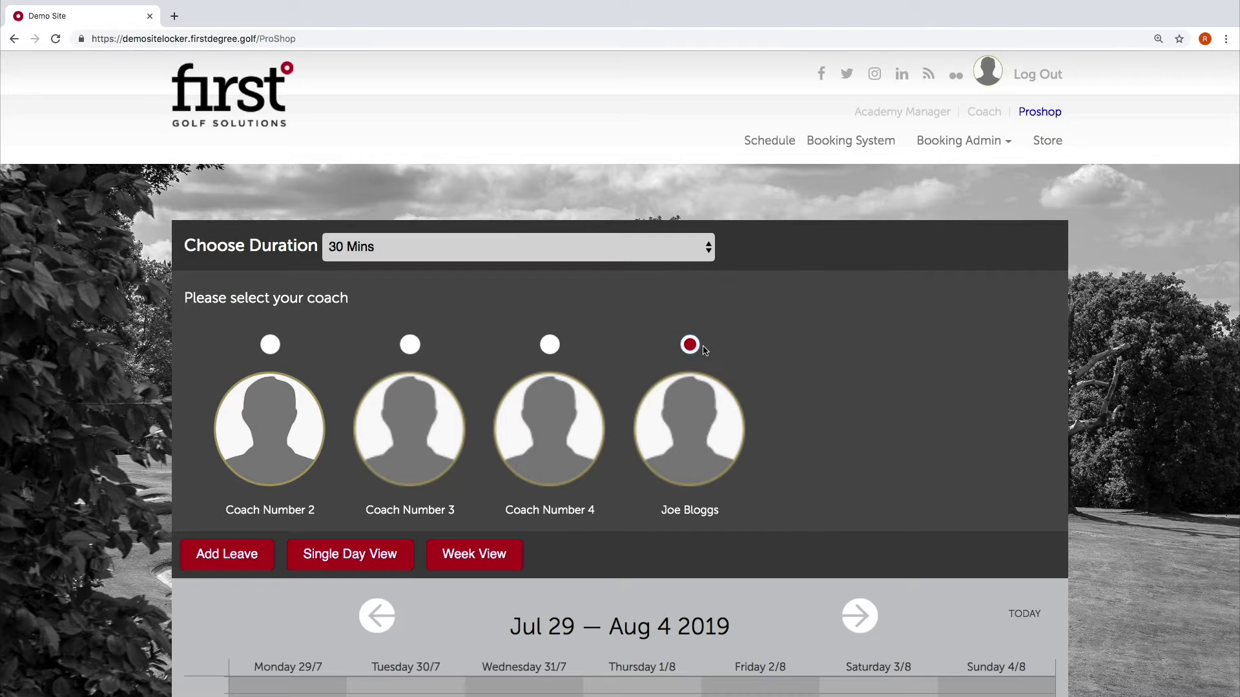
scroll(803, 436, down, 4)
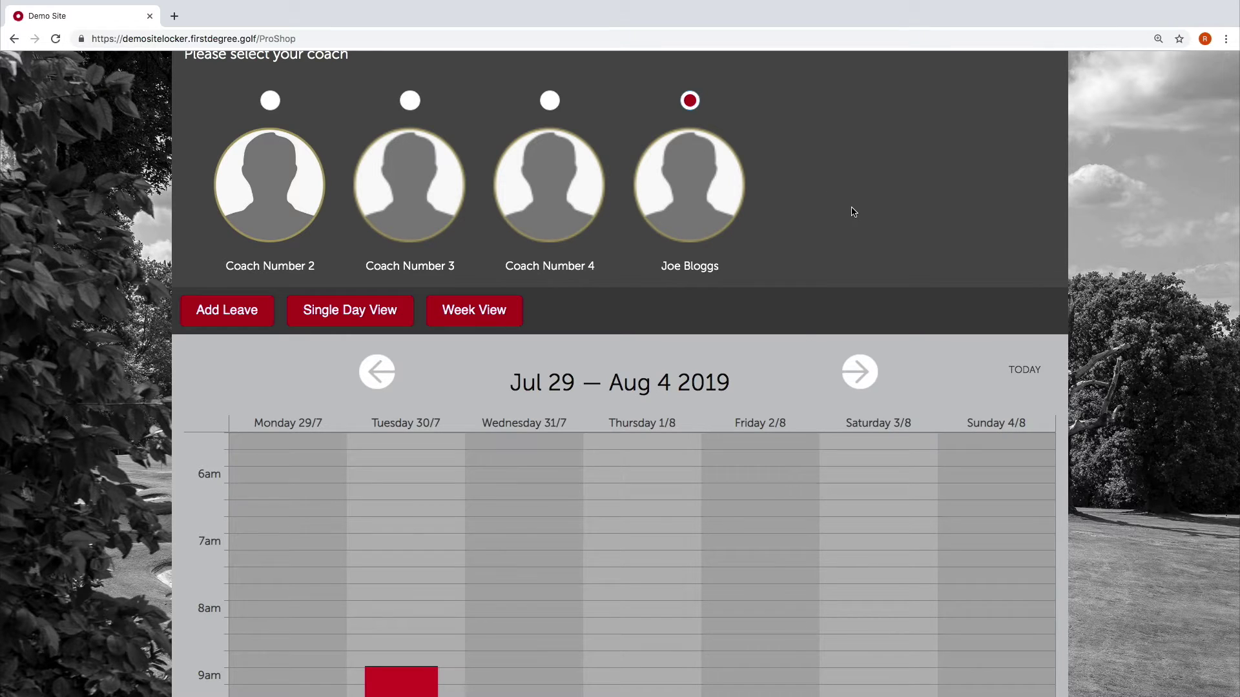
scroll(853, 210, up, 4)
click(988, 118)
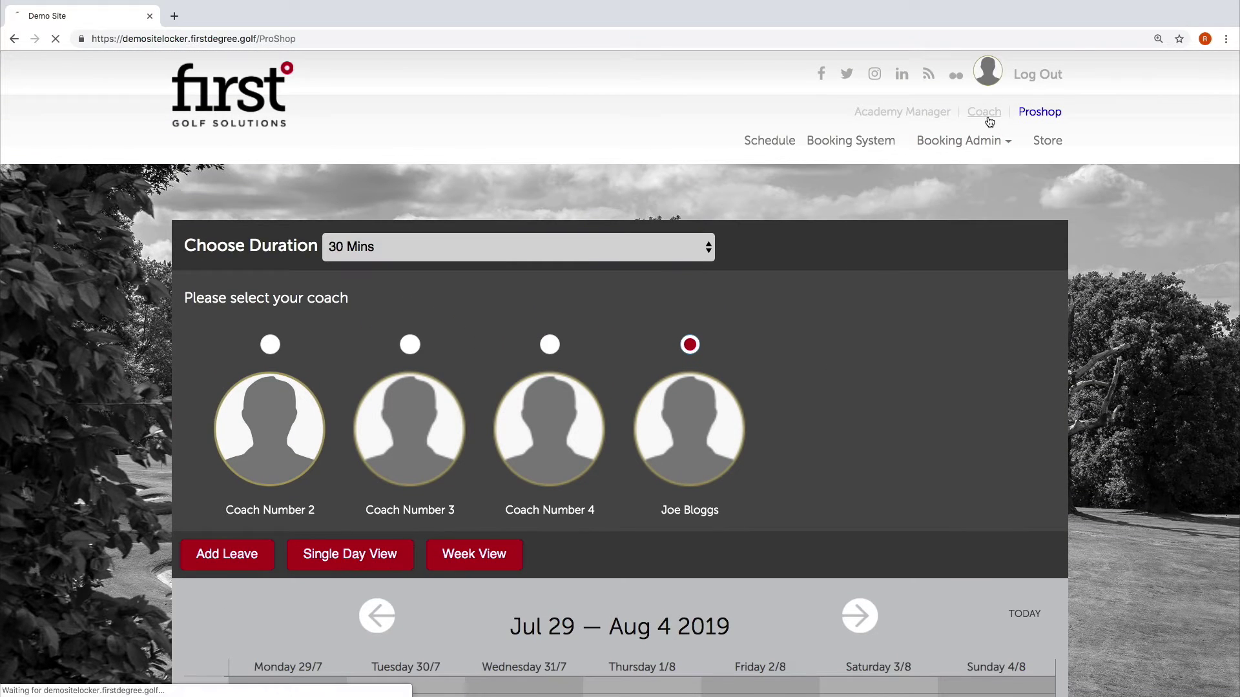
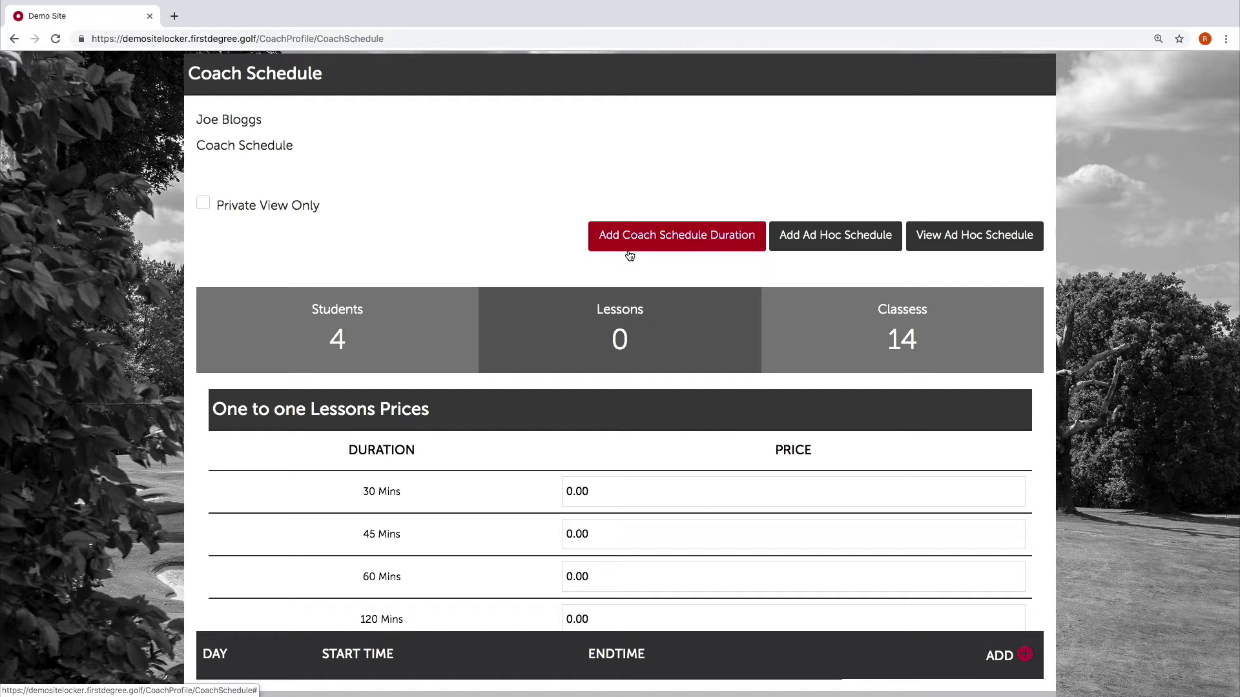
Open the coach schedule duration setting and select 4 weeks
click(720, 241)
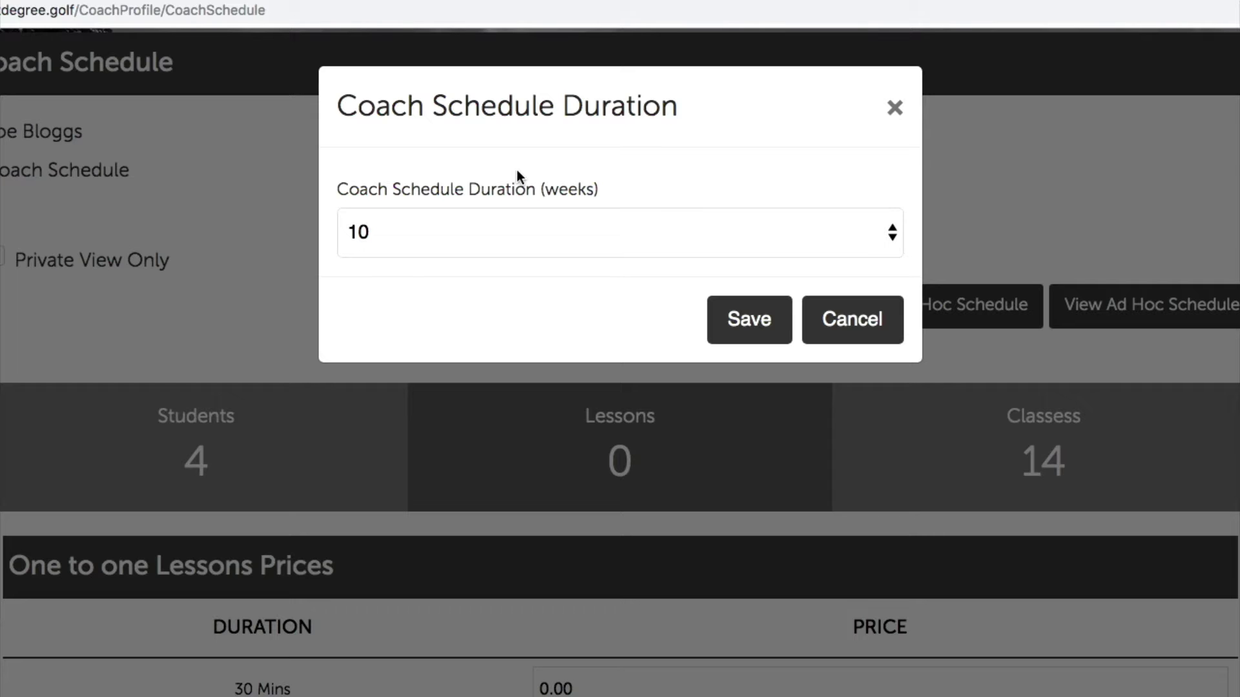
click(523, 220)
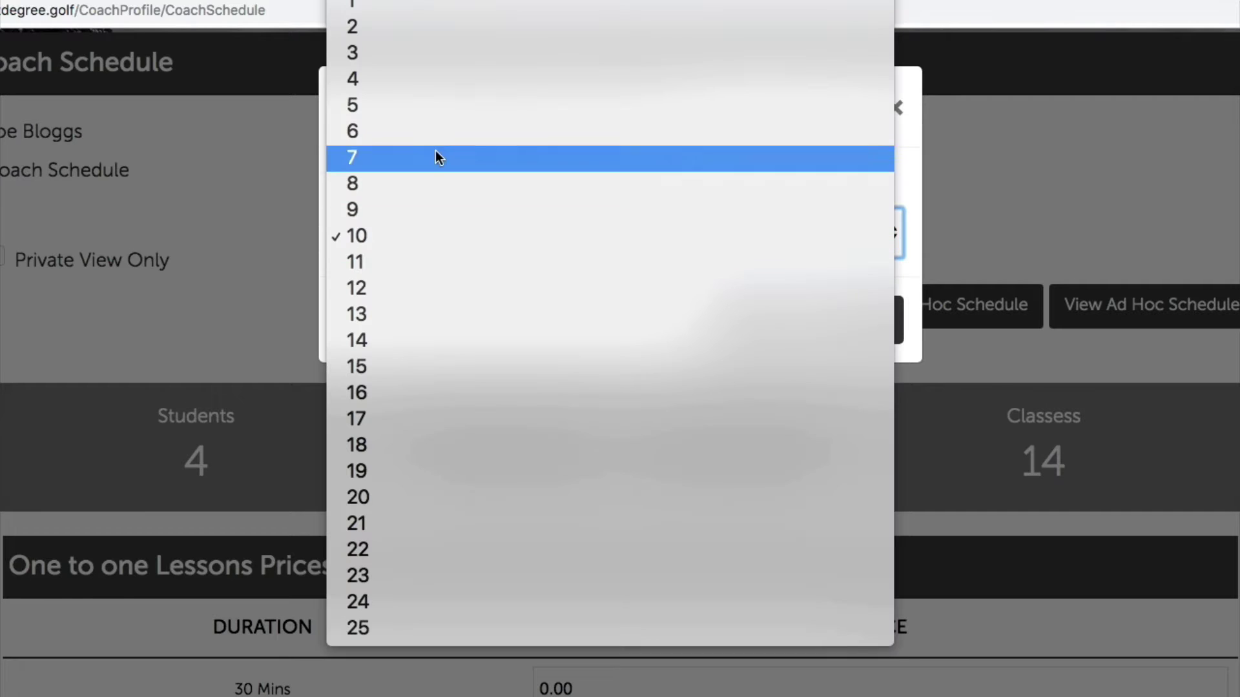
click(412, 80)
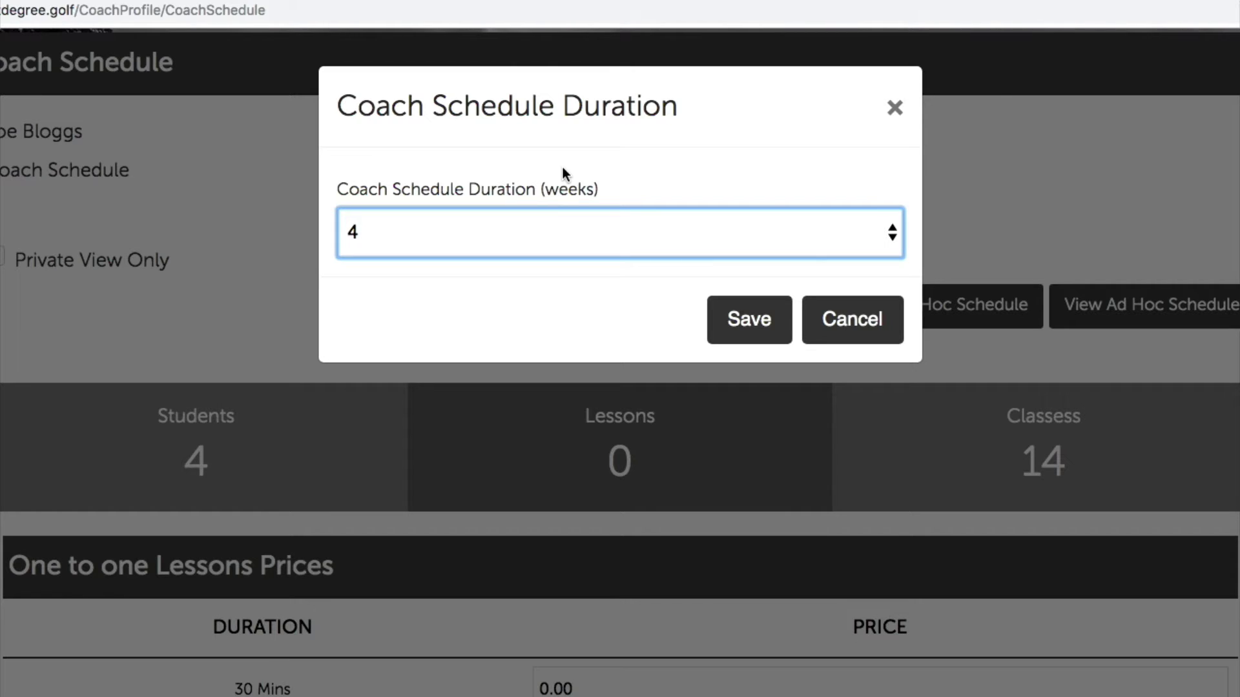
Pick a different number of weeks for the coach schedule duration, save it and accept updating the schedule
click(530, 235)
click(486, 342)
click(744, 319)
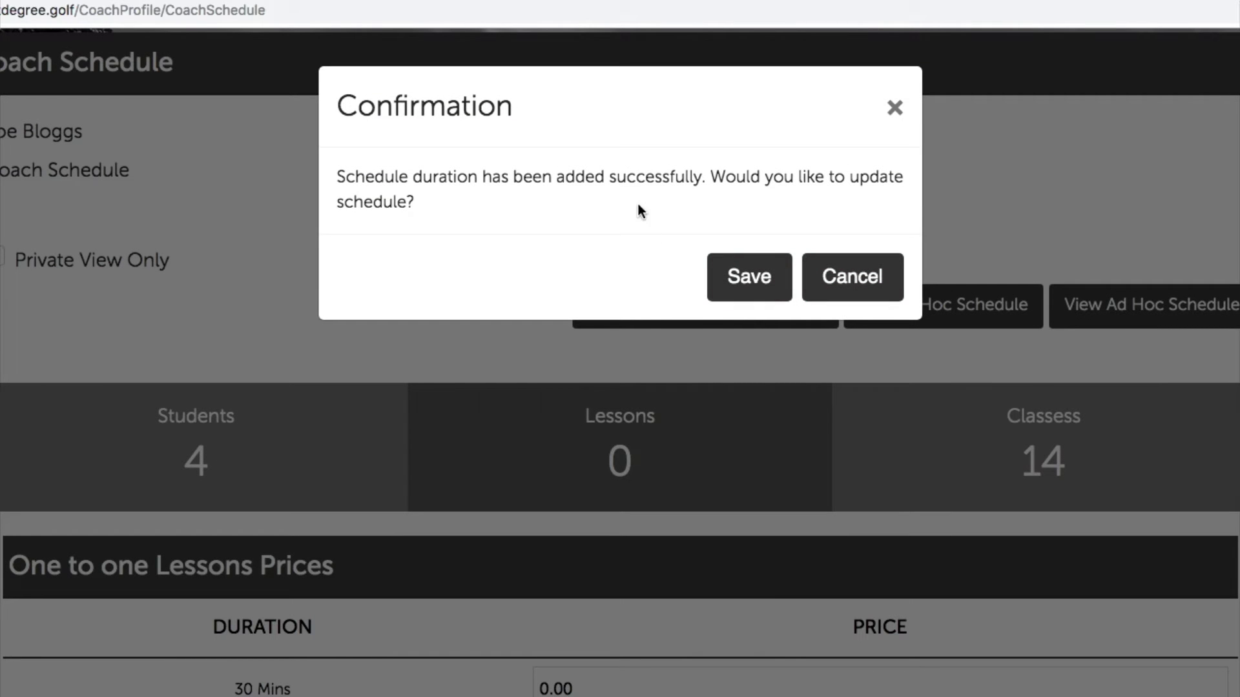
click(751, 278)
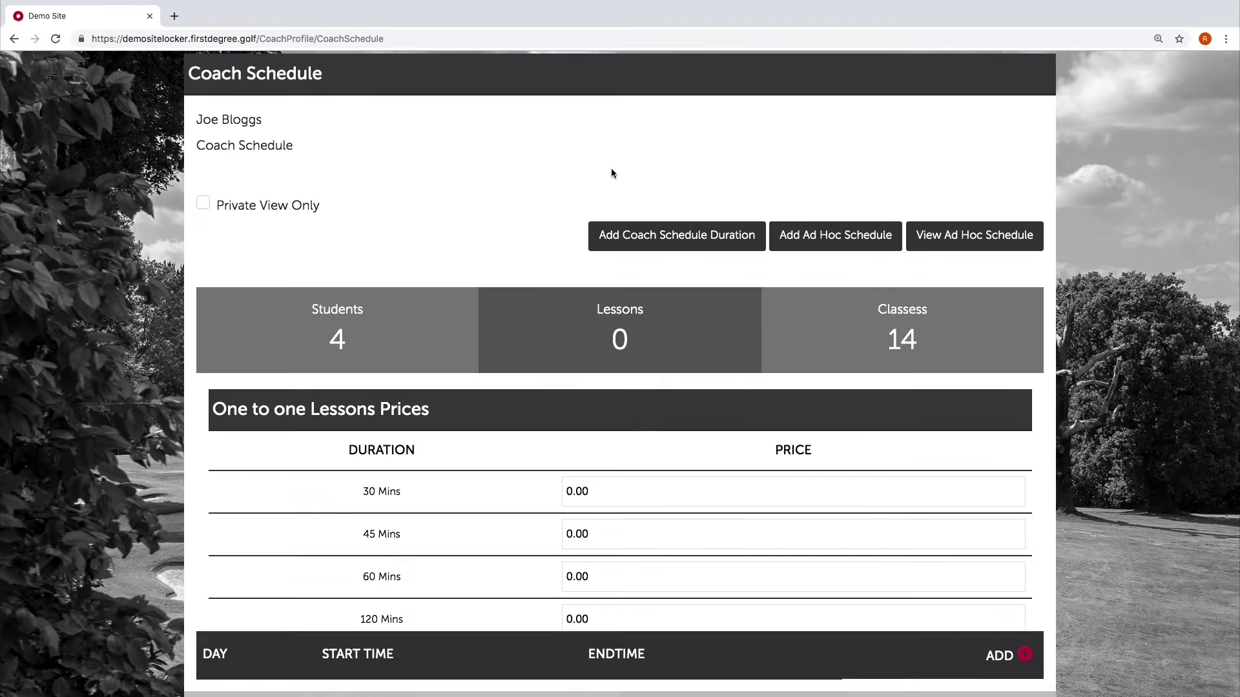
Examine the ad hoc schedule options and the One to one Lessons Prices table on the Coach Schedule page
scroll(581, 193, down, 2)
scroll(541, 237, up, 3)
scroll(541, 238, up, 1)
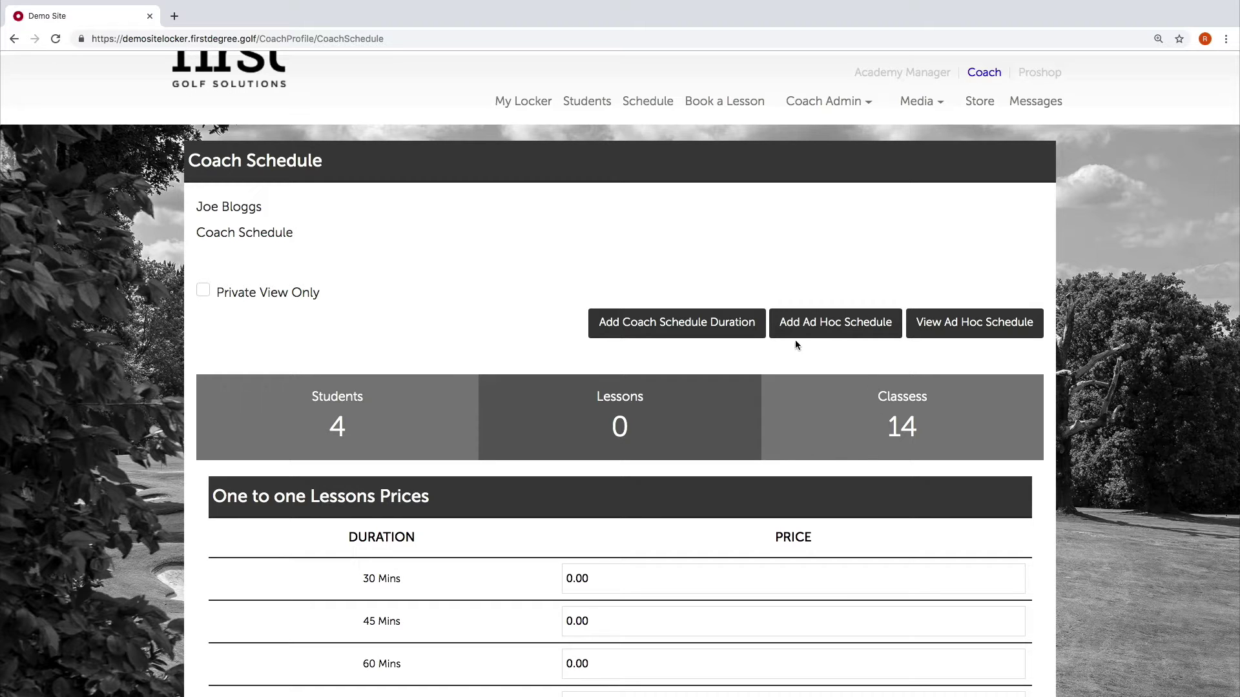
click(952, 337)
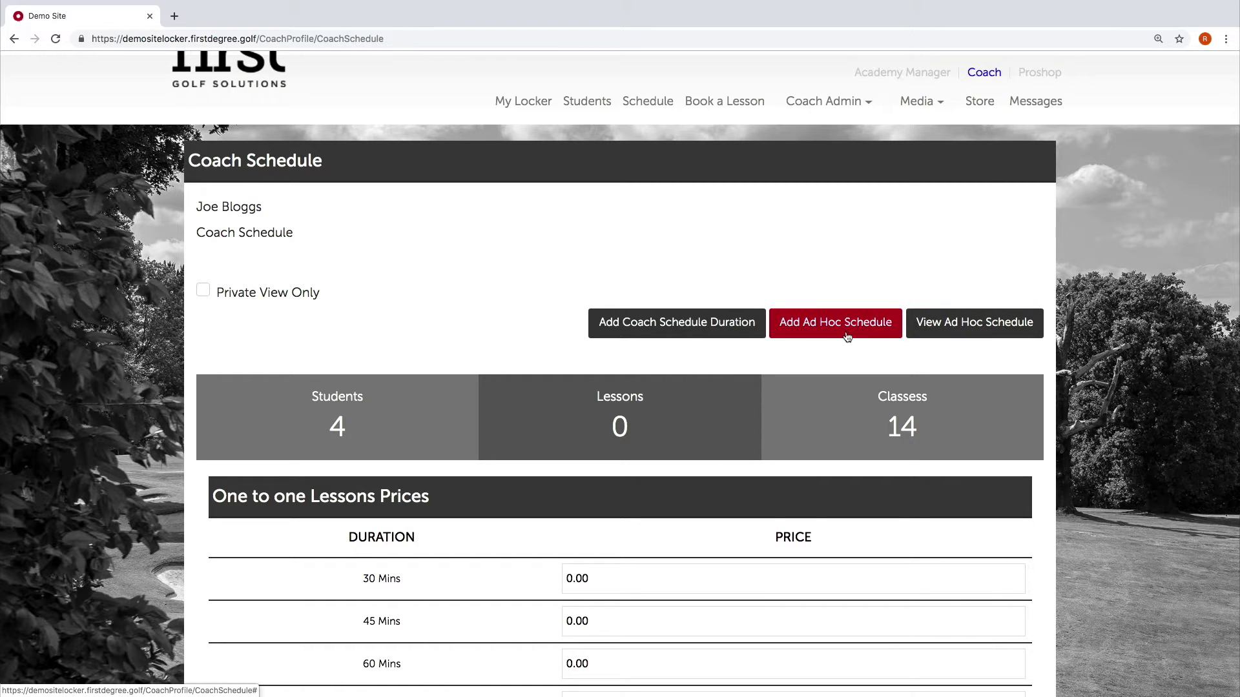
scroll(685, 388, down, 2)
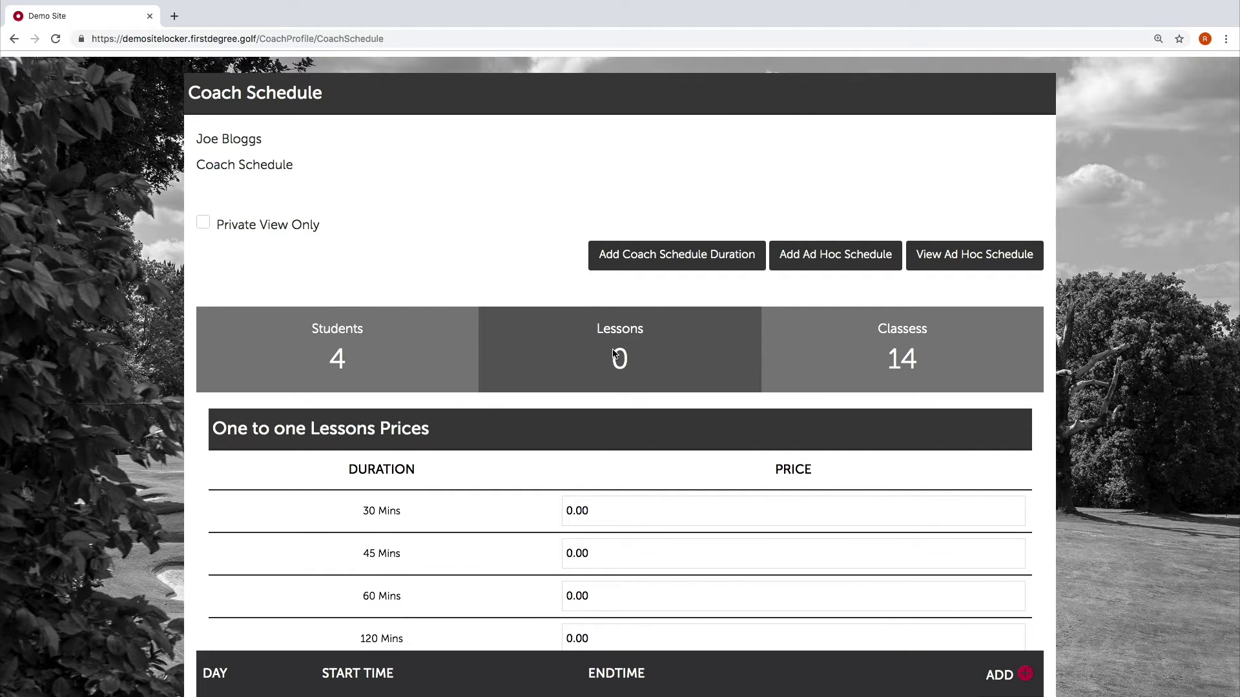
scroll(396, 350, down, 1)
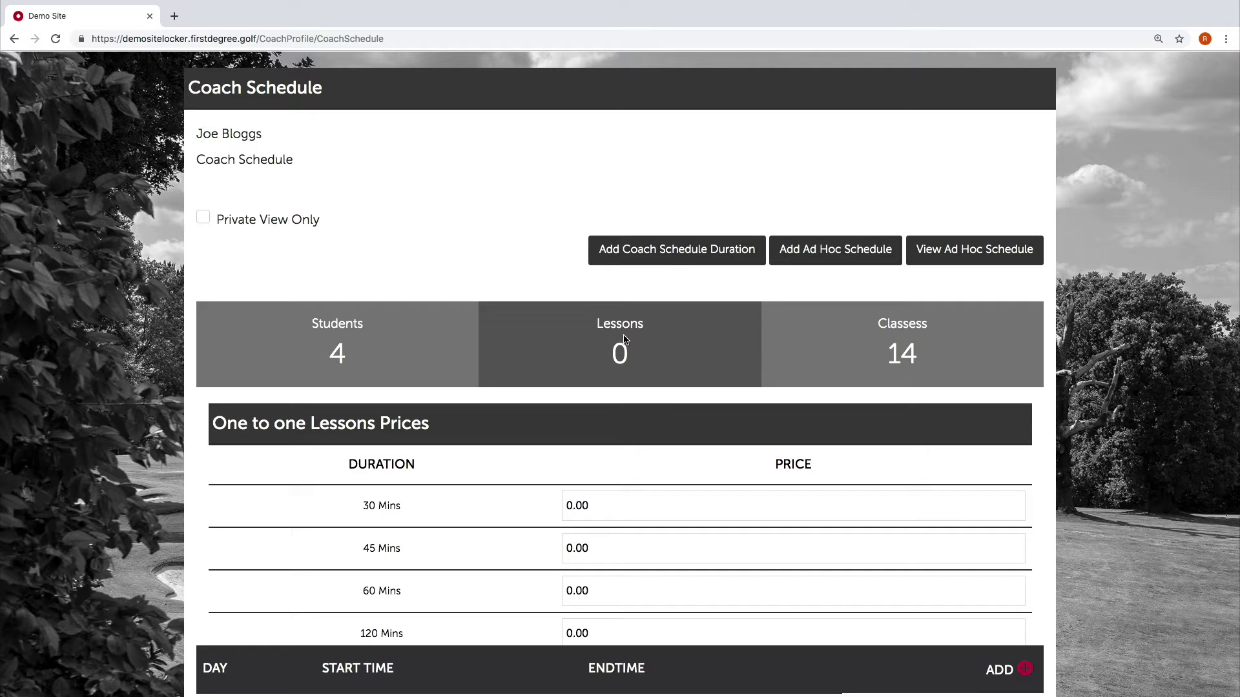
scroll(932, 354, down, 2)
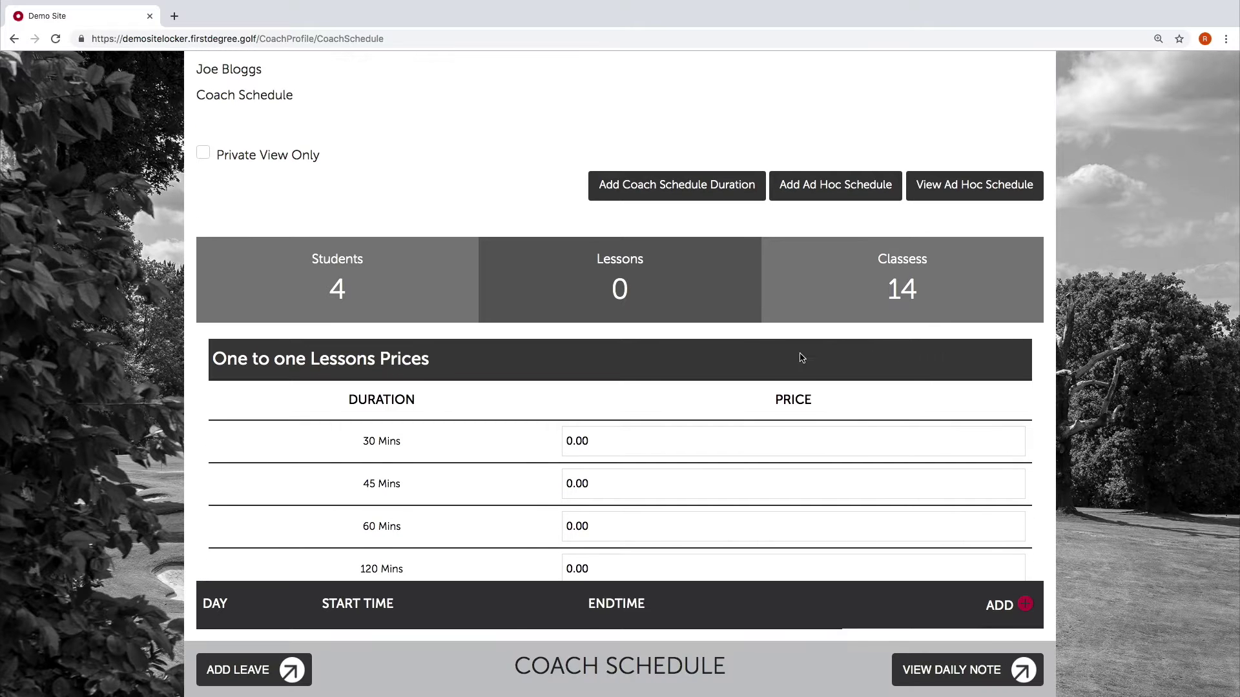
scroll(657, 381, down, 3)
scroll(588, 328, down, 3)
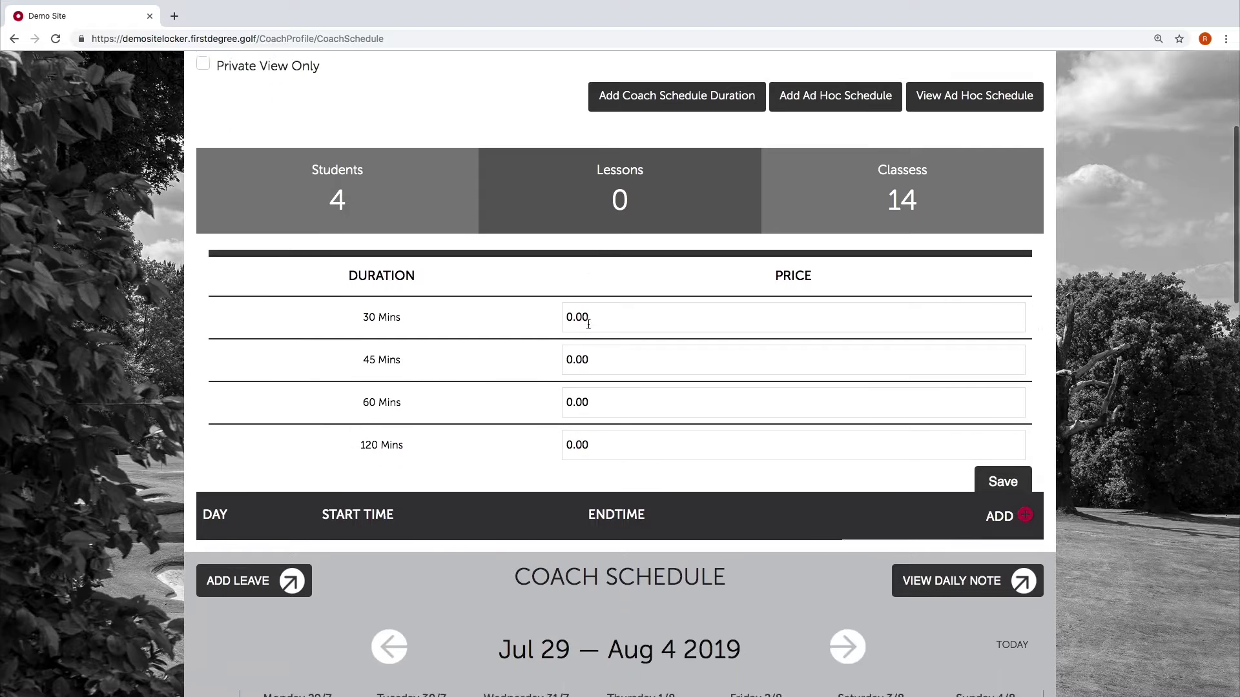
In the One to one Lessons Prices table, set the 30 Mins price to 30.00 and the 45 Mins price to 40.00
scroll(444, 328, up, 2)
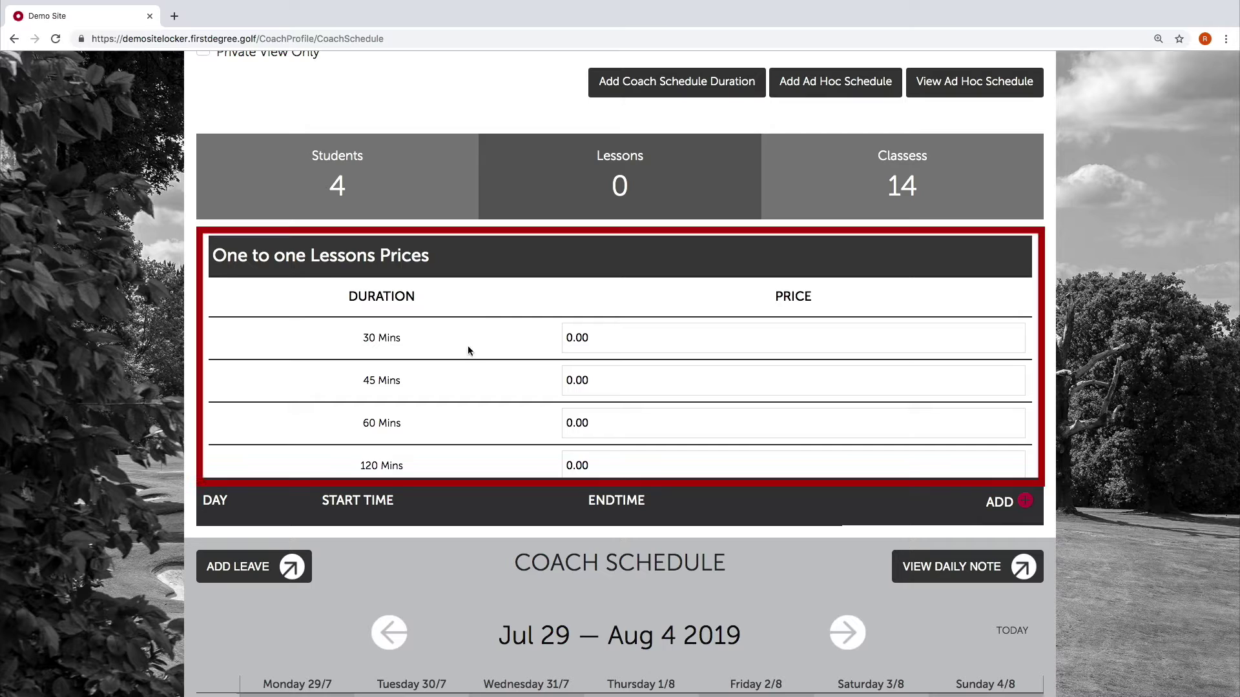
scroll(465, 355, down, 2)
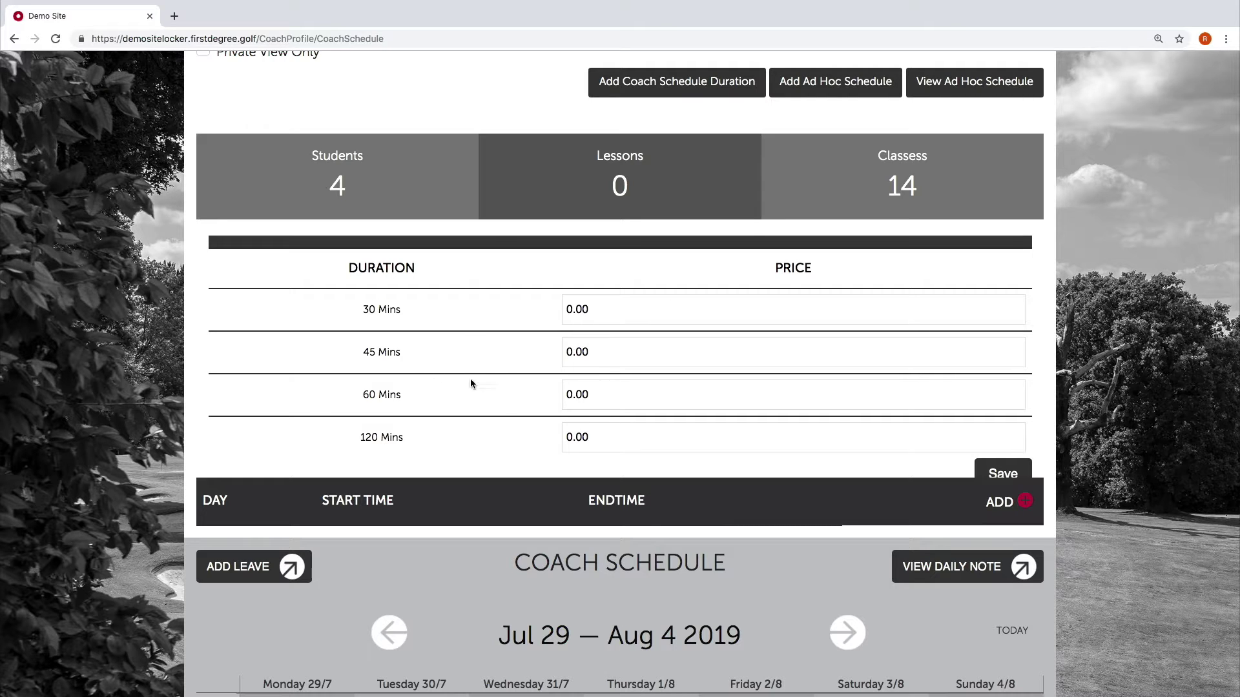
scroll(440, 417, down, 1)
scroll(588, 400, up, 2)
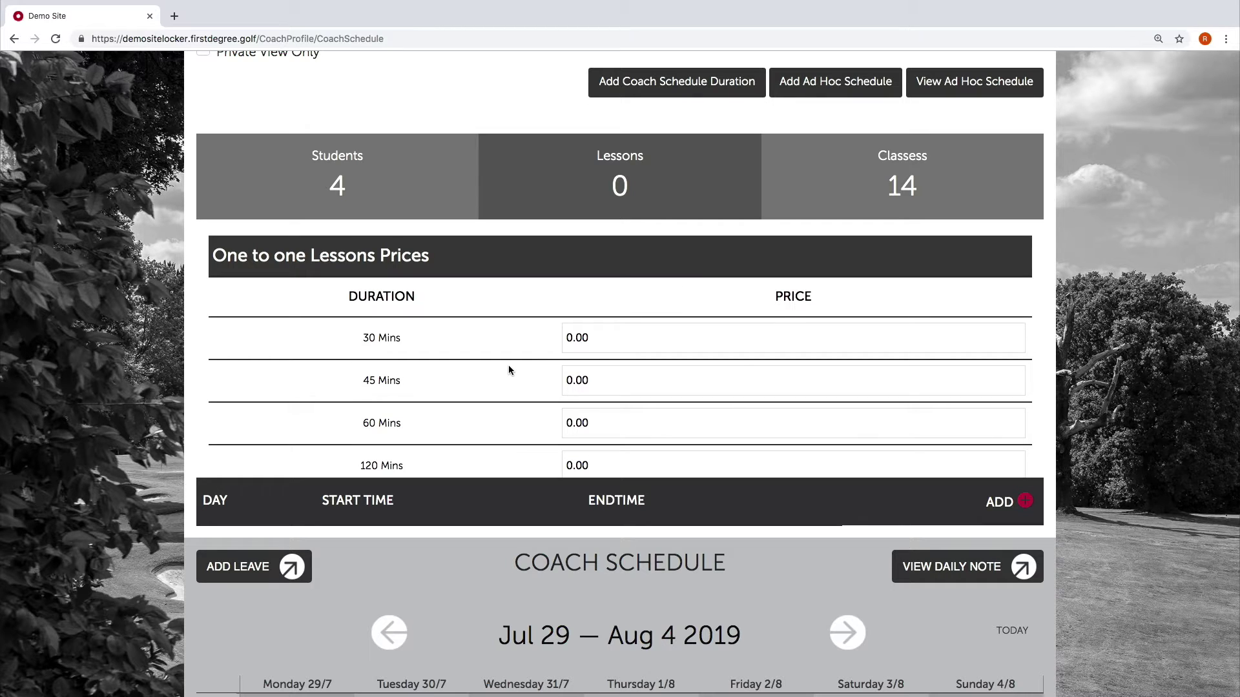
click(578, 337)
text(3)
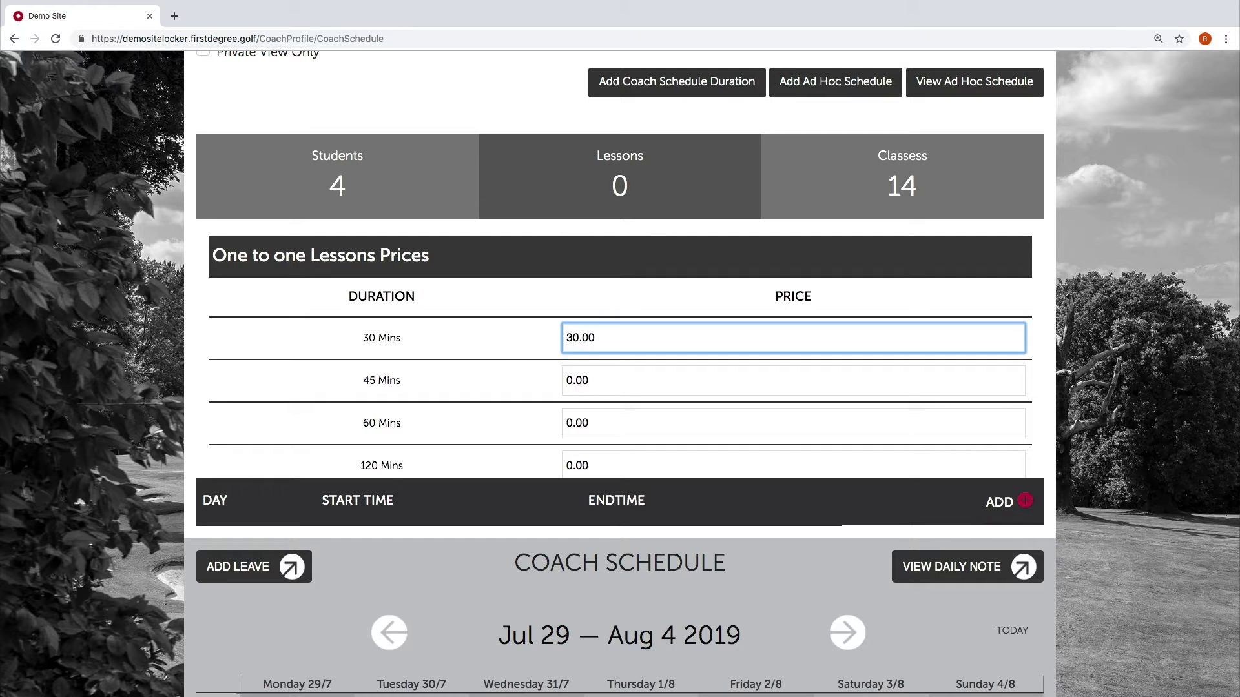
click(566, 380)
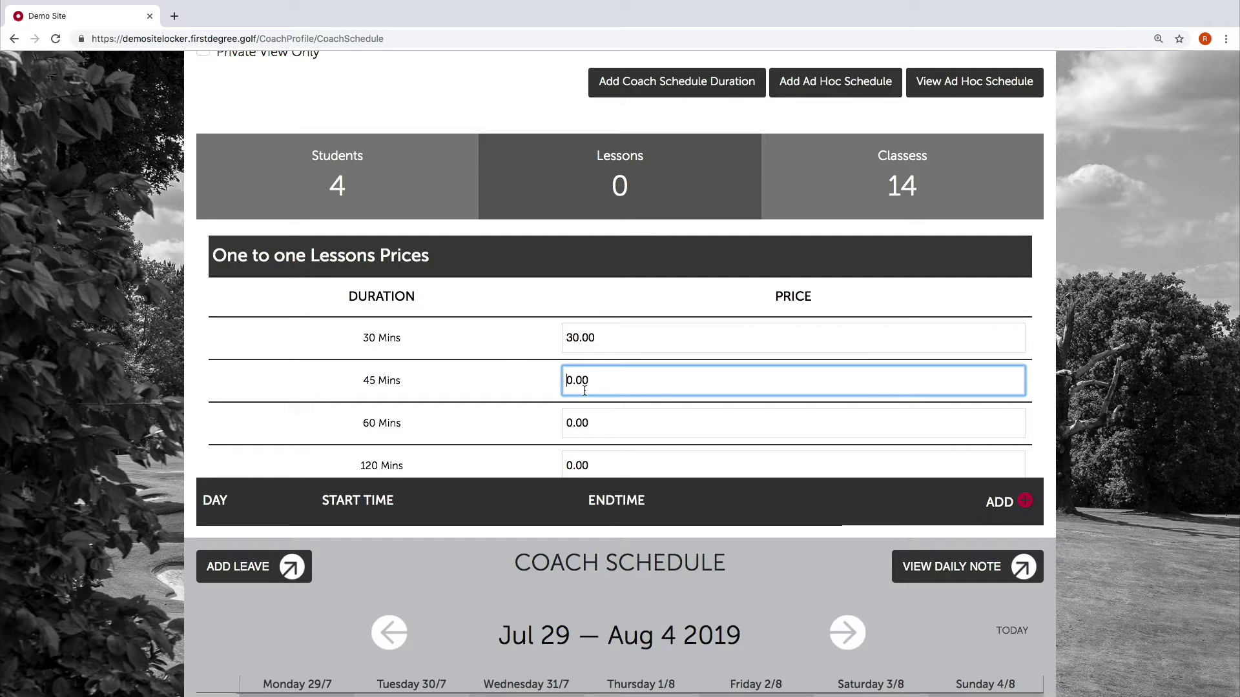
text(4)
Set the 60 Mins one to one lesson price to 55.00
click(565, 423)
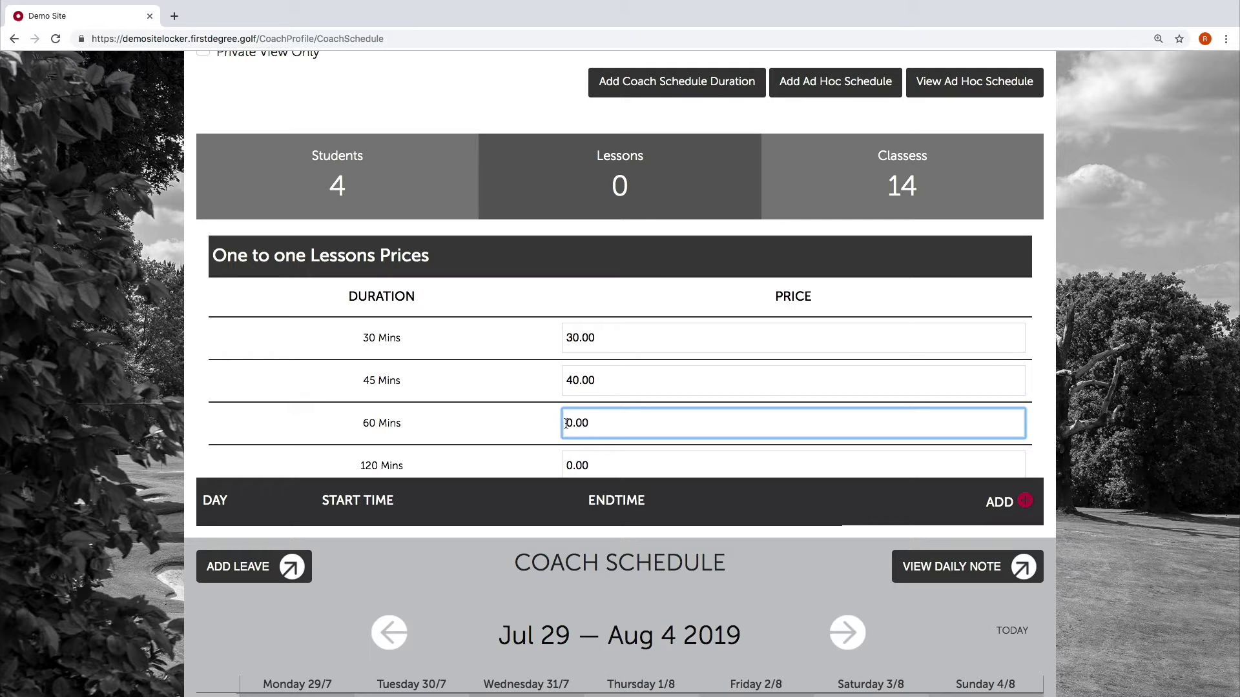
text(55)
key(BackSpace)
key(Delete)
text(5)
Set the 120 Mins lesson price to 100.00, then save the price table and acknowledge the message
click(598, 460)
scroll(630, 343, down, 2)
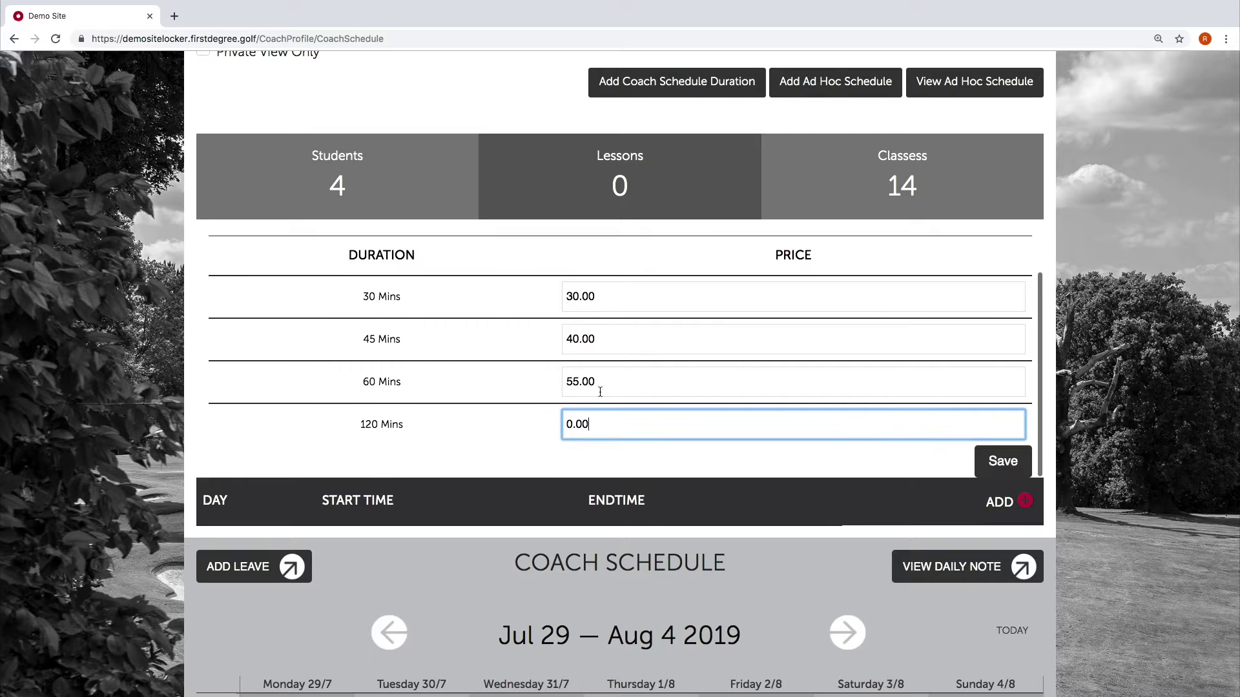
click(575, 425)
key(BackSpace)
key(BackSpace)
text(100)
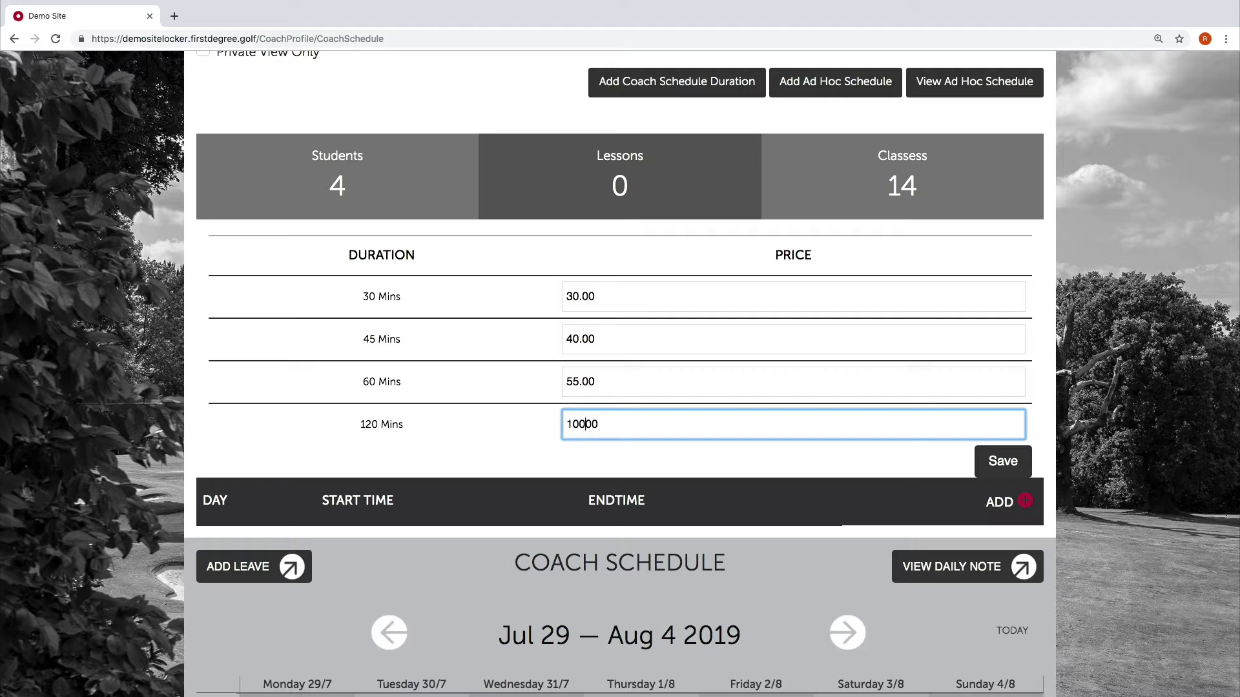
text(.)
click(532, 453)
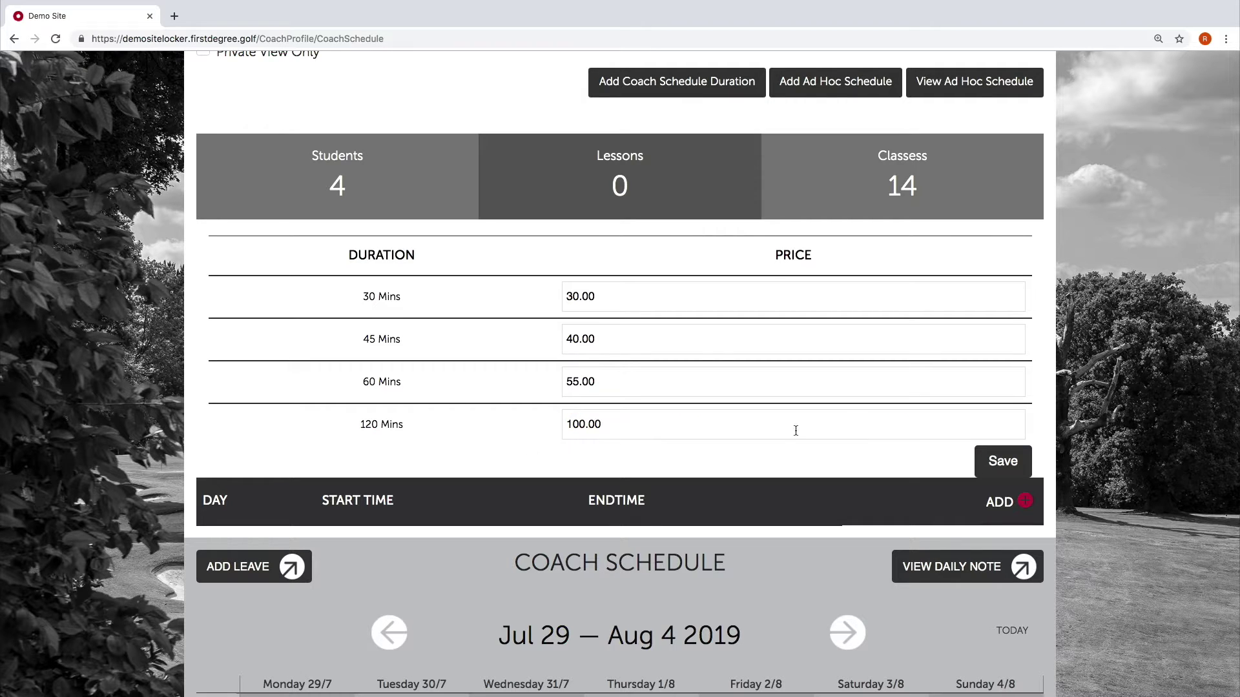
scroll(916, 432, down, 2)
click(986, 411)
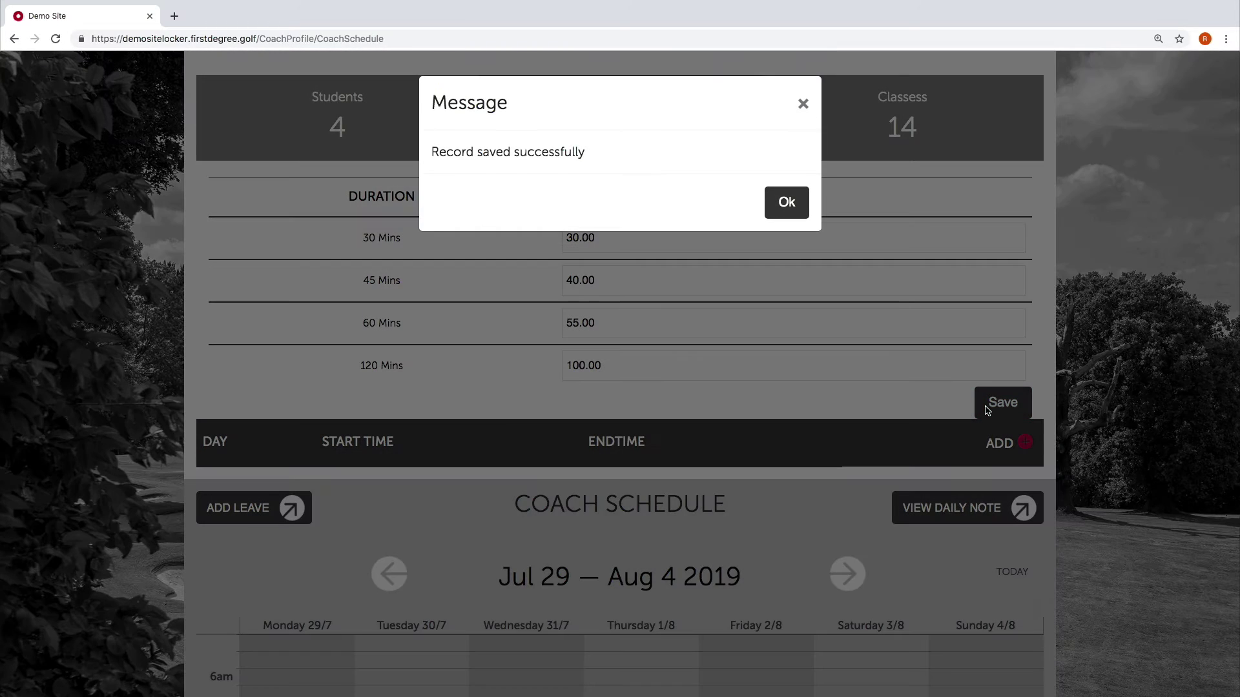
click(780, 193)
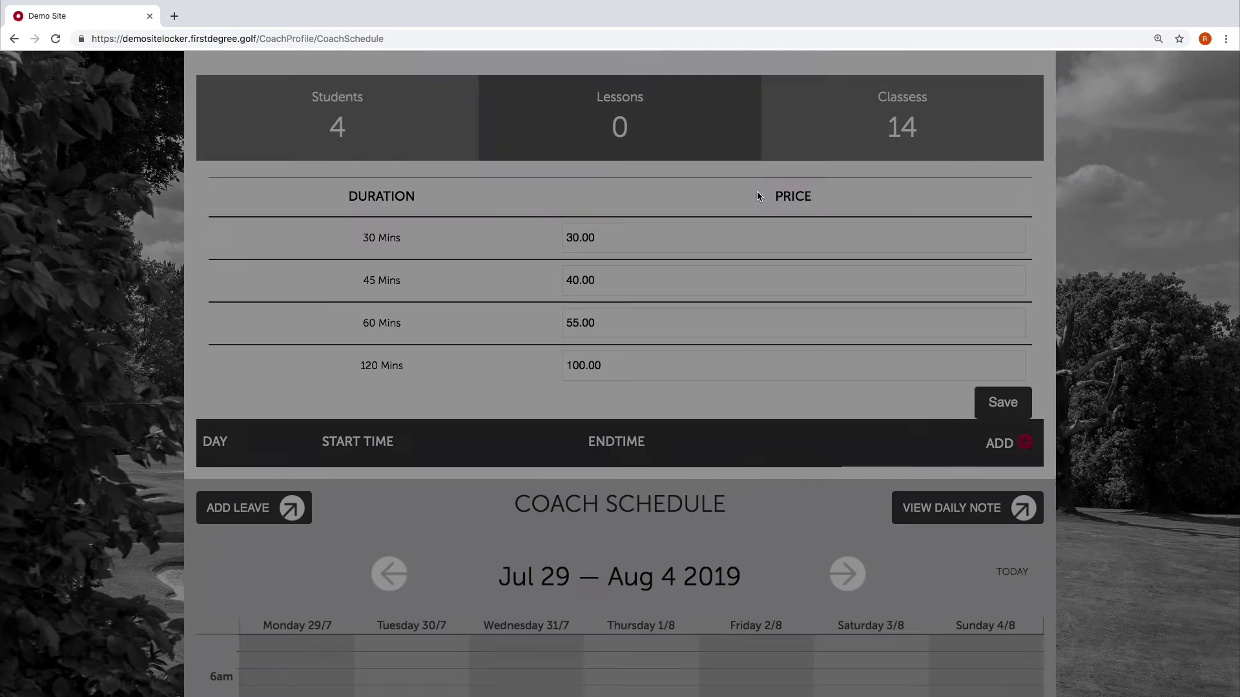
Examine the lesson prices table, the day and time schedule list and the coach calendar for Jul 29 – Aug 4 2019
scroll(547, 227, down, 1)
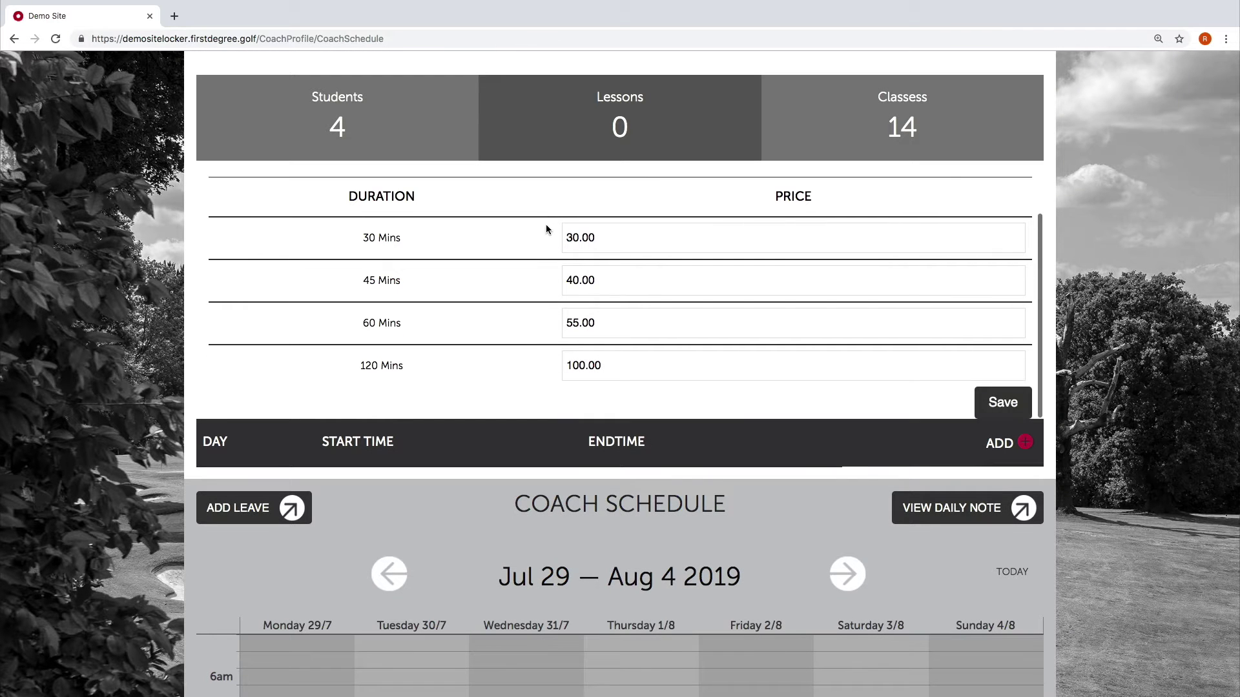
scroll(491, 276, up, 1)
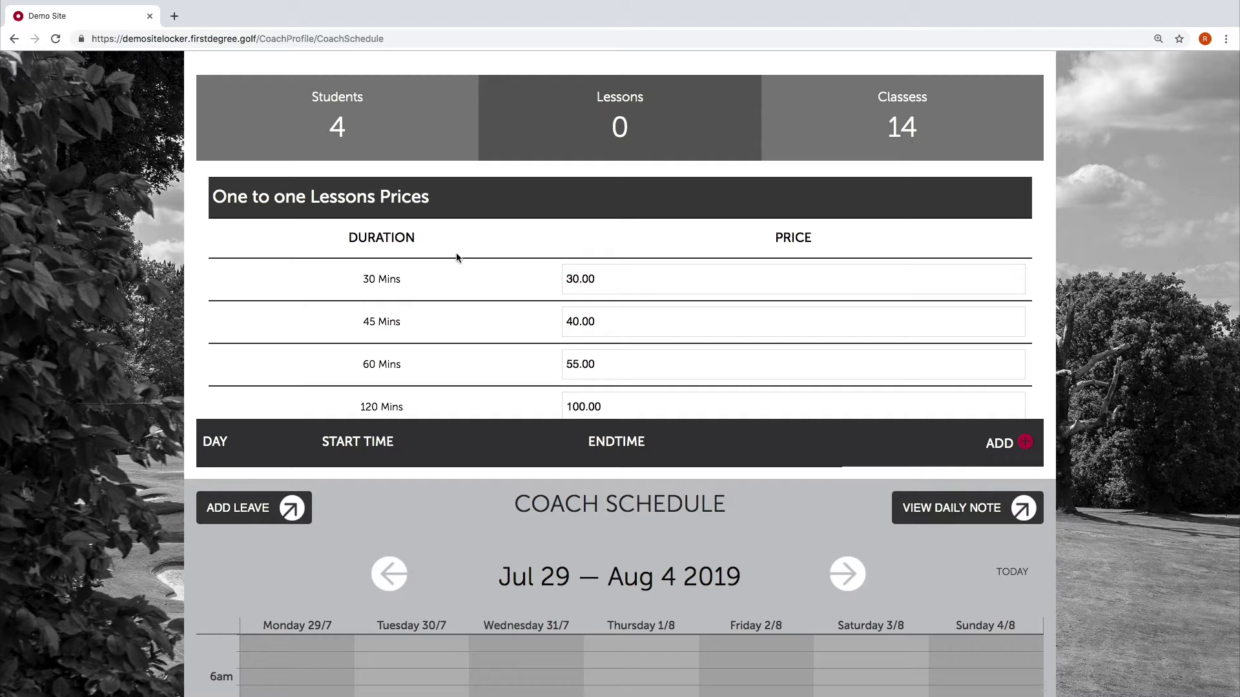
scroll(459, 258, down, 1)
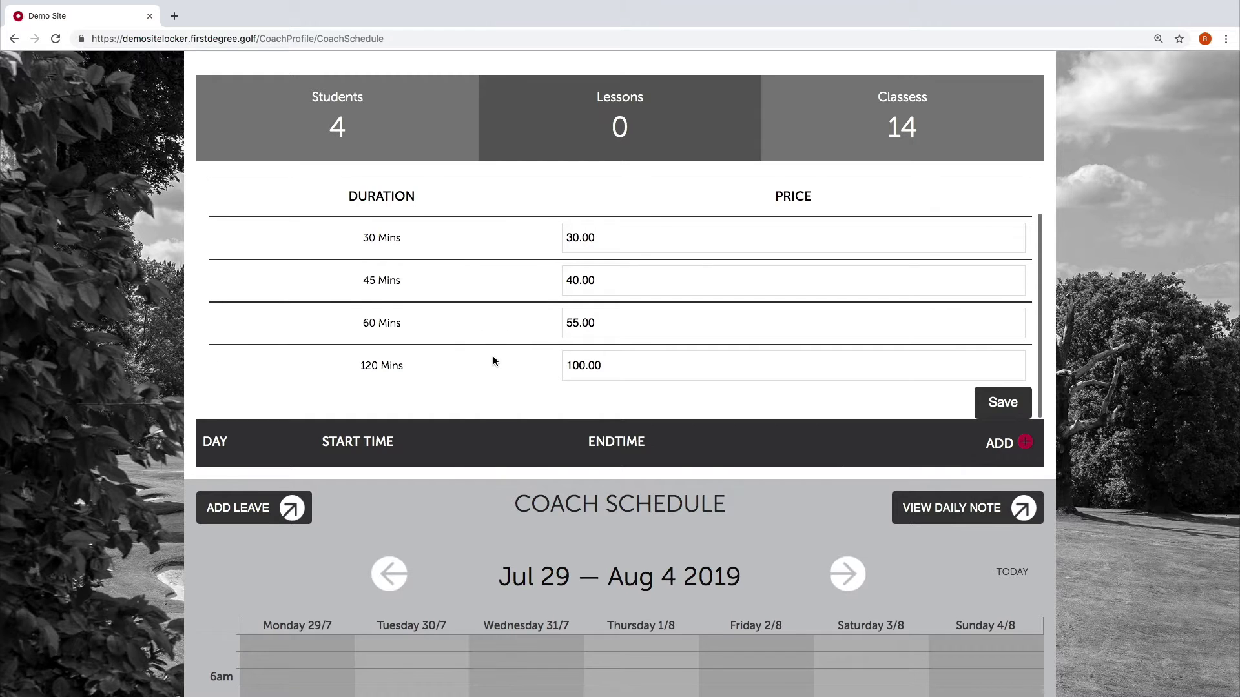
scroll(494, 360, down, 3)
scroll(470, 238, down, 3)
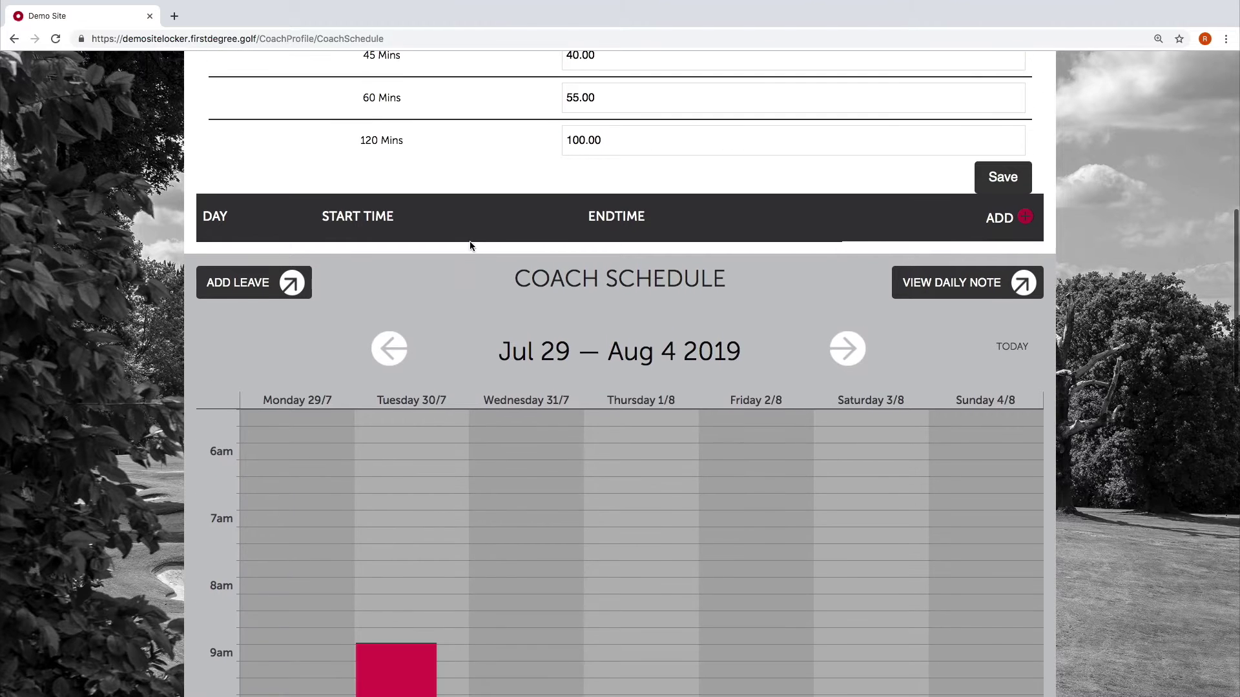
scroll(468, 251, up, 5)
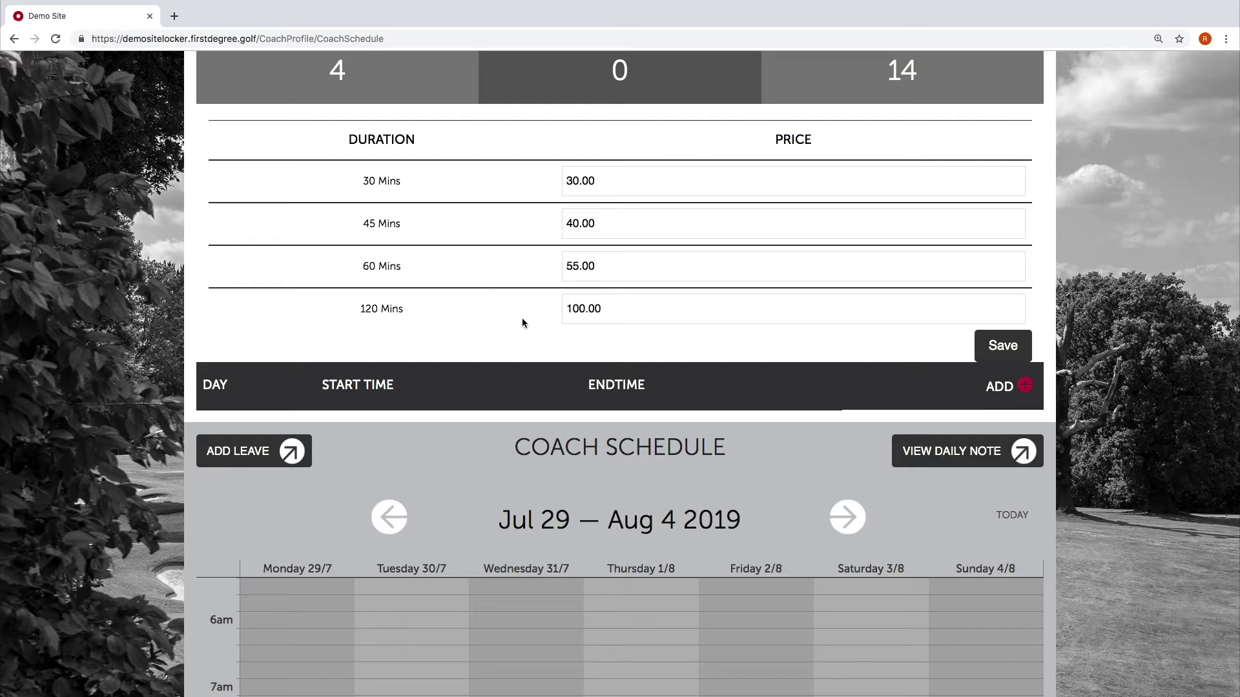
scroll(568, 339, down, 2)
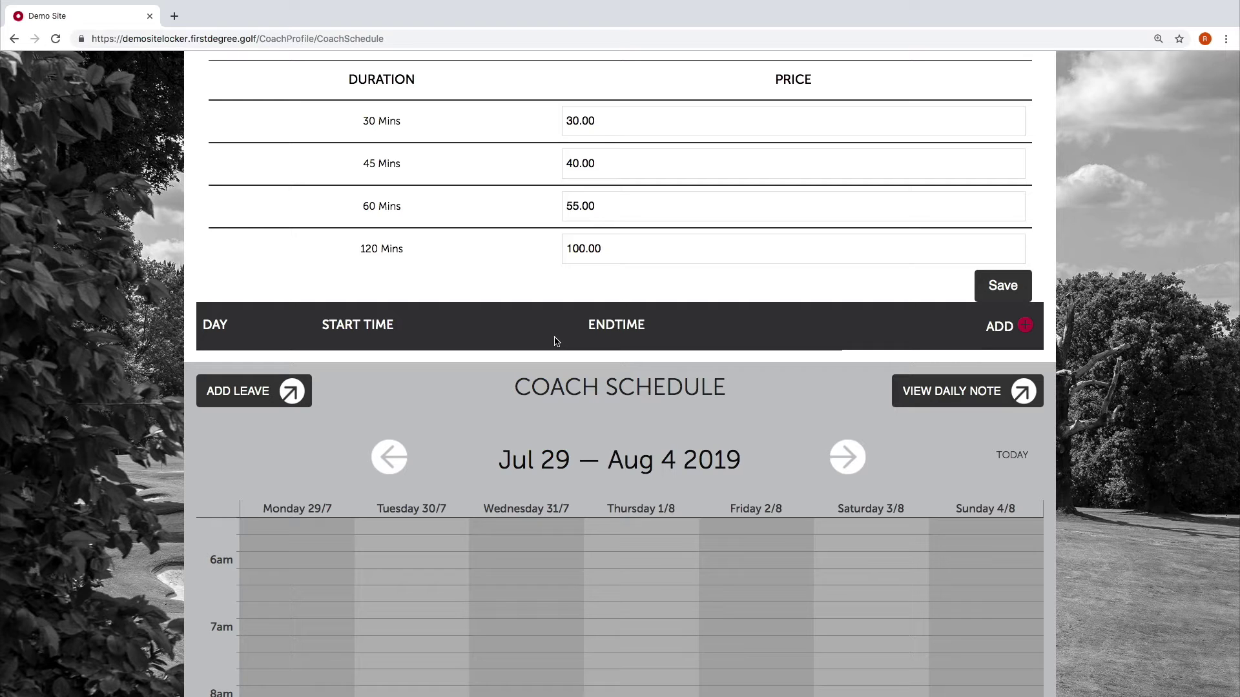
scroll(556, 341, down, 2)
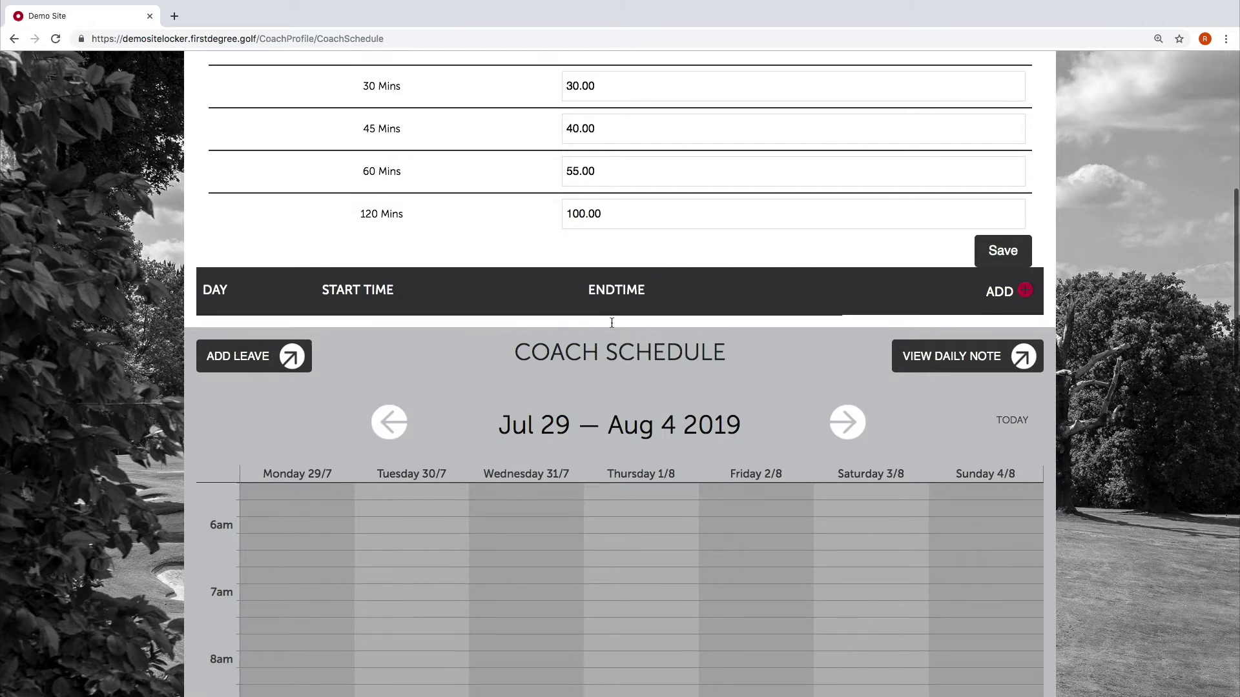
scroll(541, 250, down, 2)
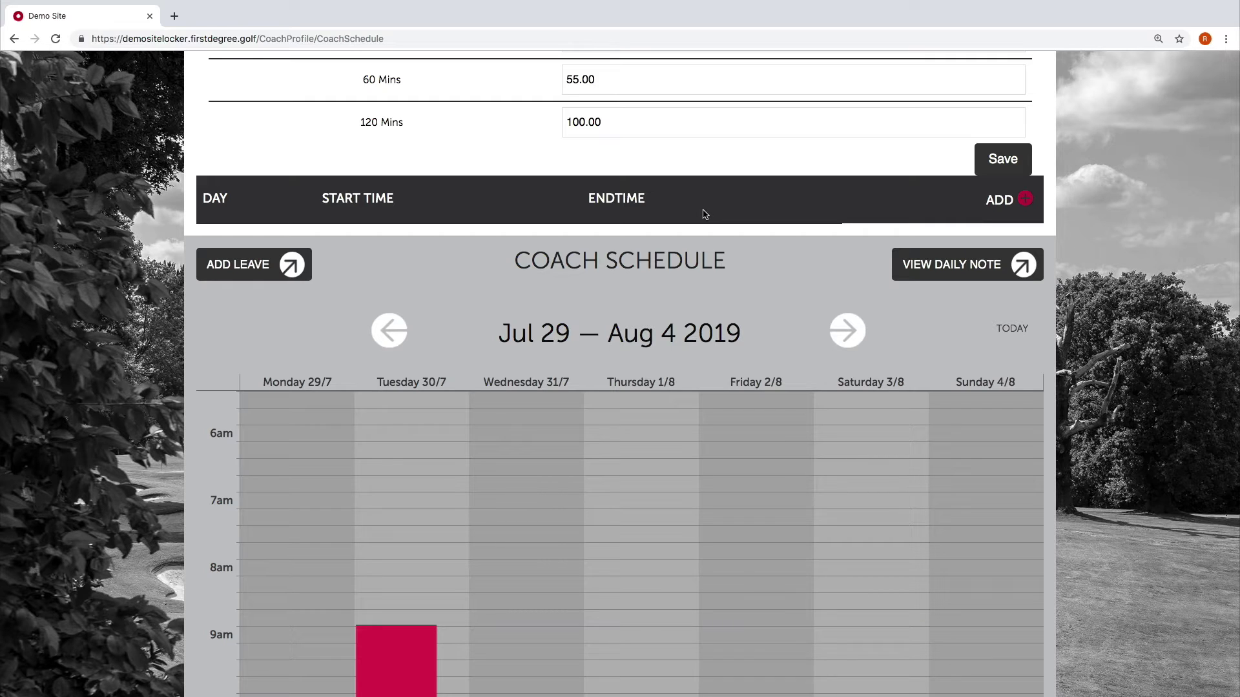
scroll(943, 227, down, 1)
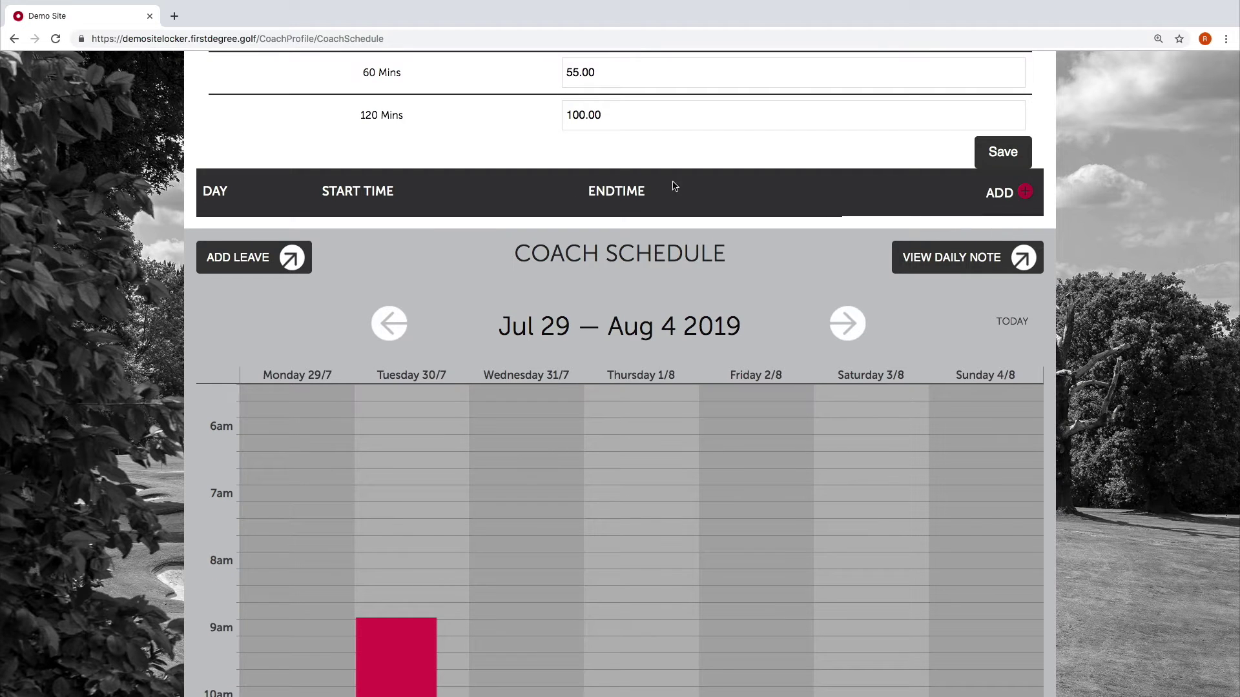
scroll(904, 198, down, 1)
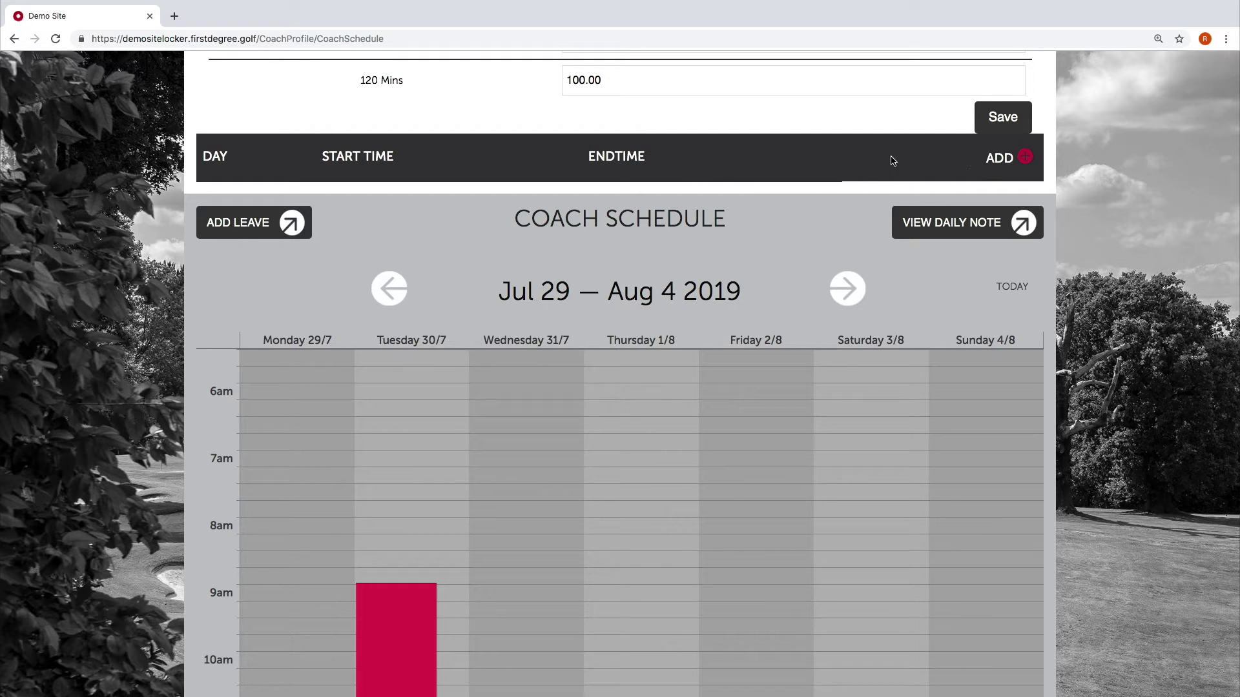
Add a Monday schedule entry from 08:00 AM to 10:00 PM, save it and acknowledge the message
click(1030, 154)
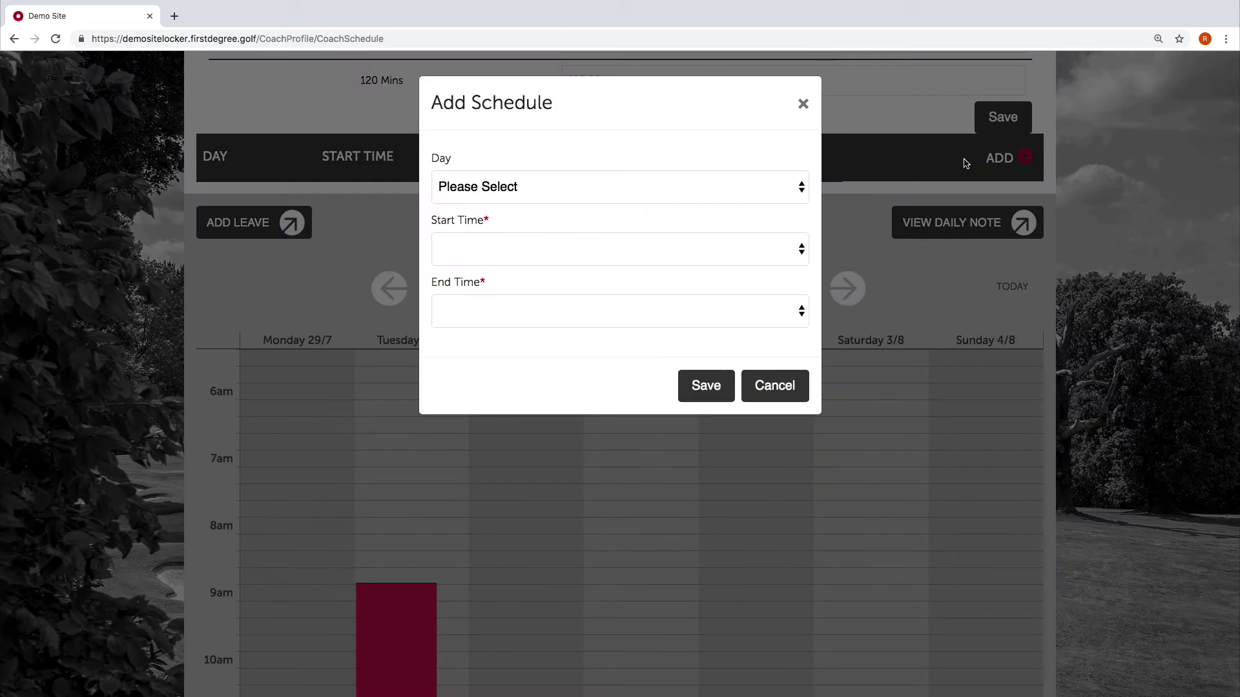
click(553, 188)
click(552, 206)
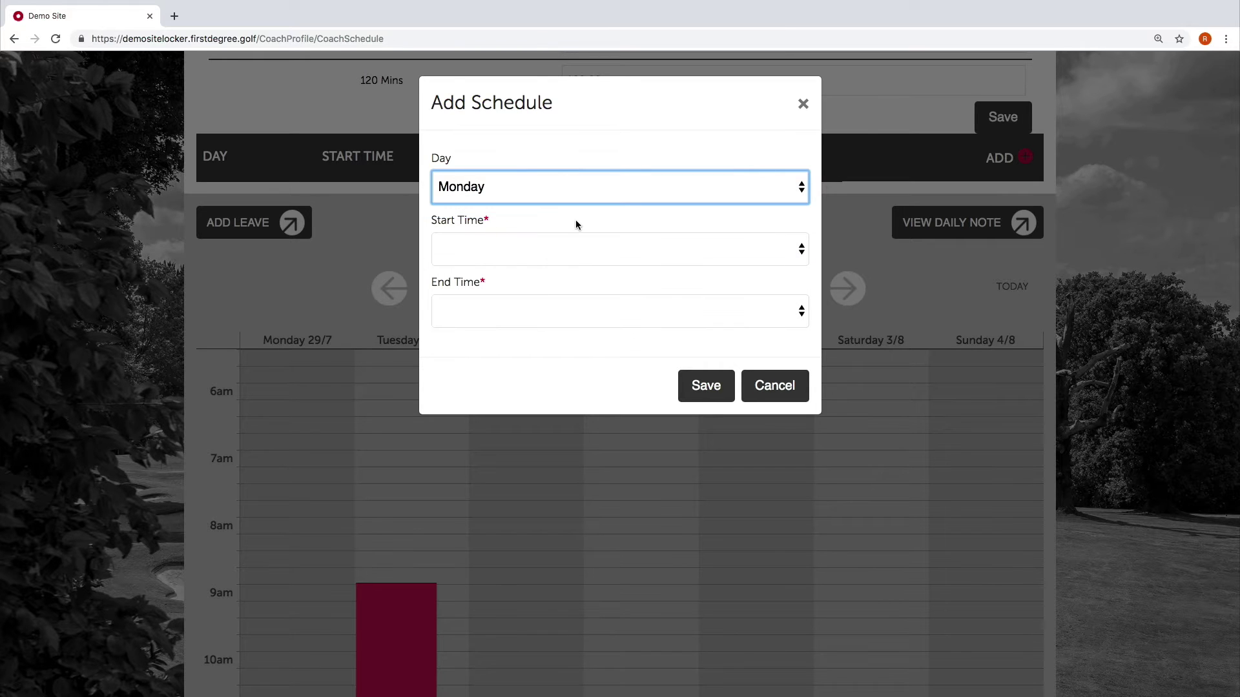
click(597, 248)
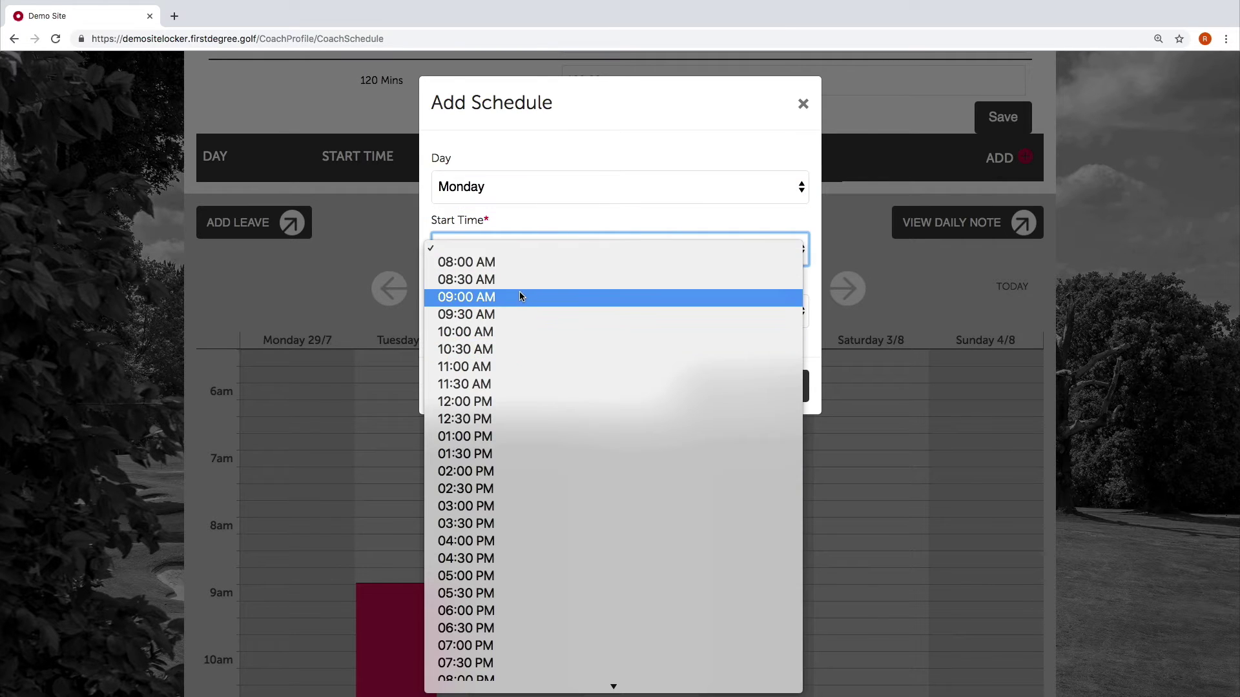
click(524, 262)
click(554, 326)
scroll(569, 370, down, 3)
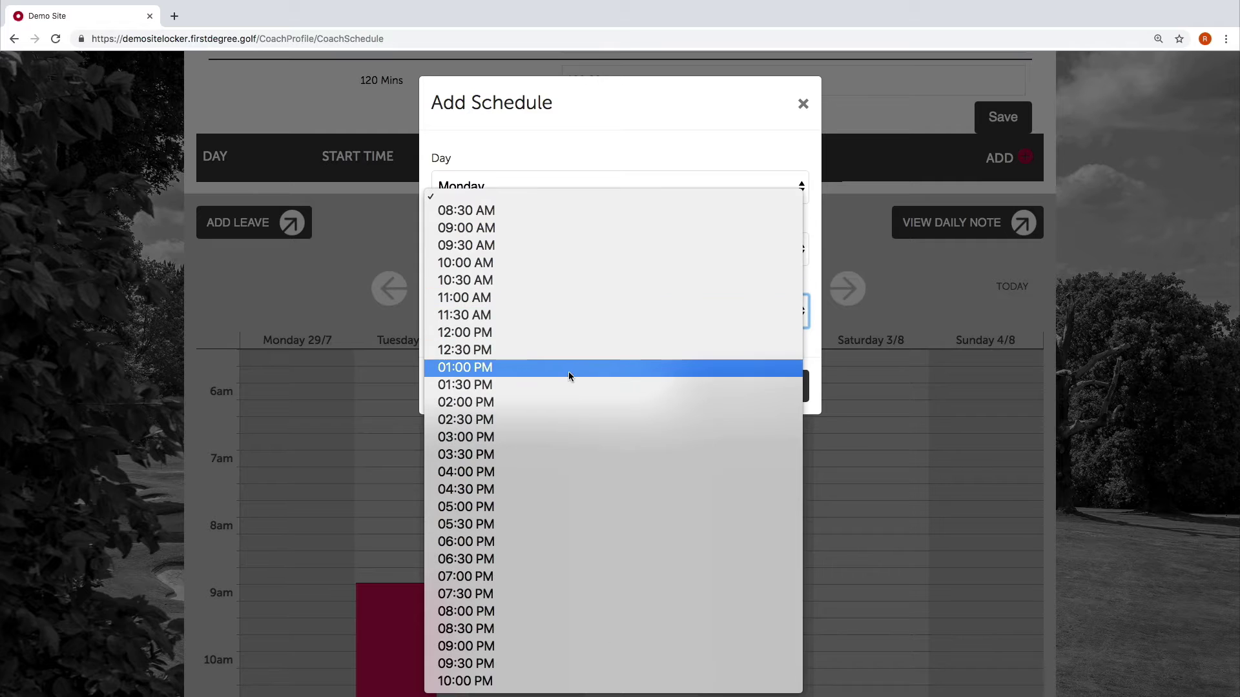
click(507, 679)
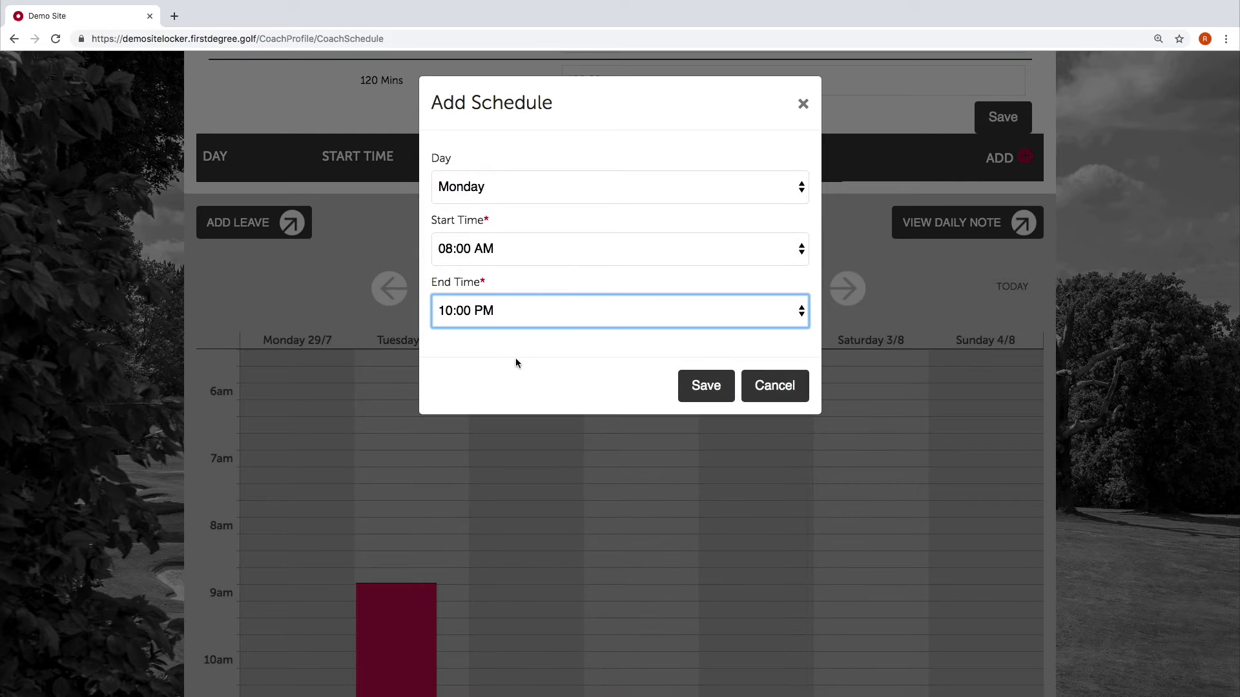
click(691, 387)
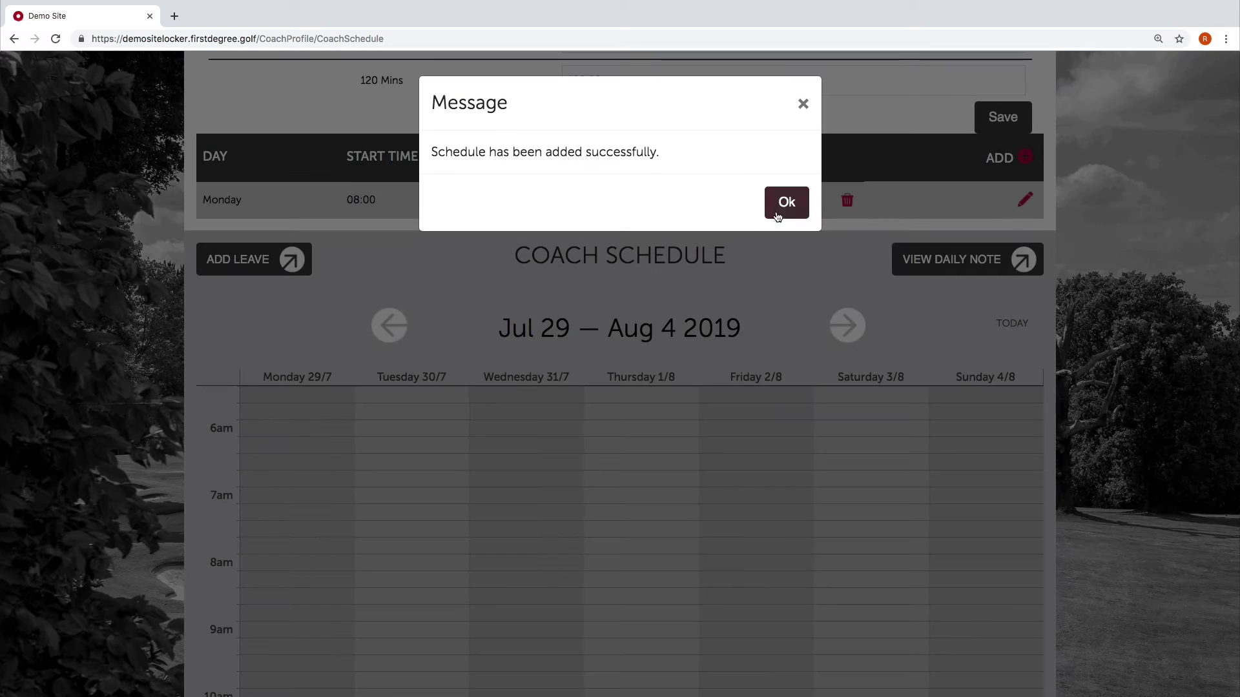
click(785, 198)
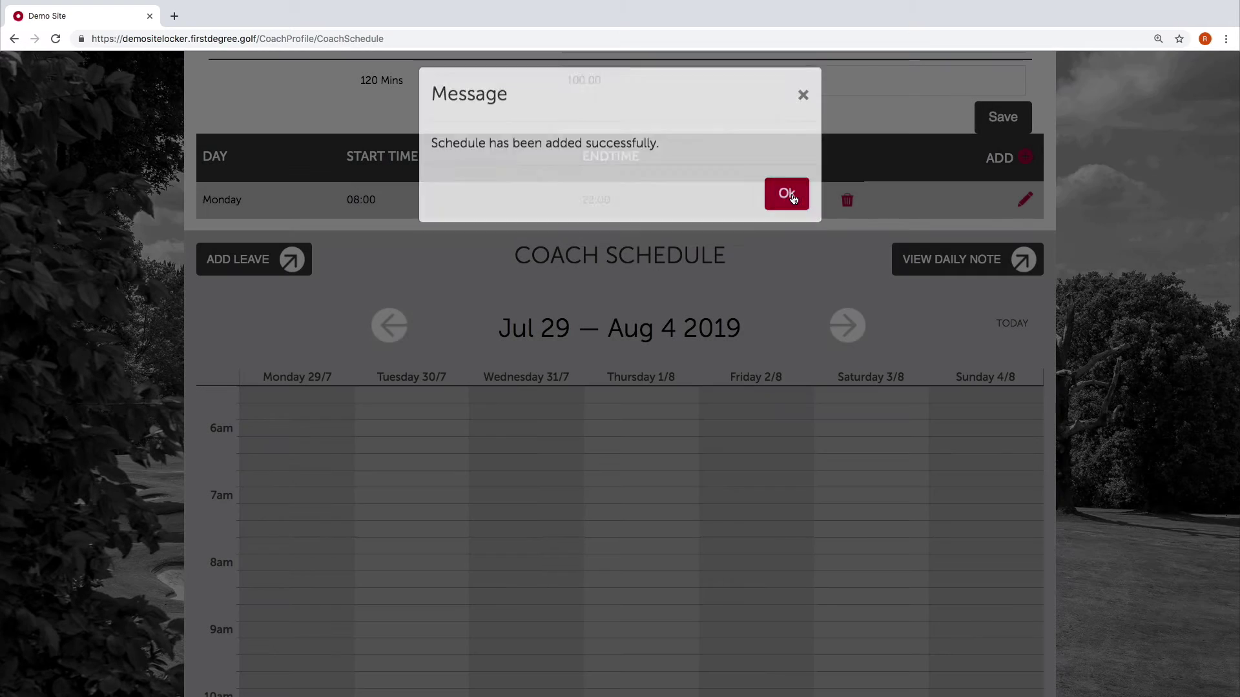
Add a Tuesday schedule entry from 08:00 AM to 10:00 PM, save it and acknowledge the message
click(1025, 157)
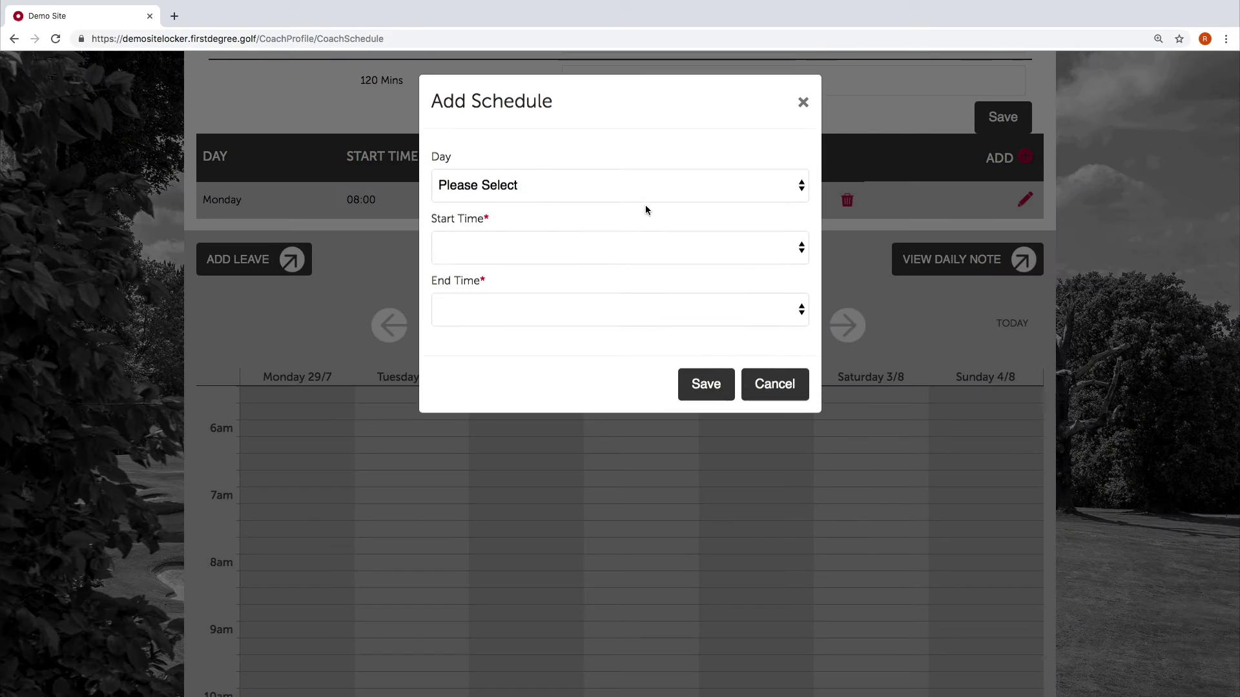
click(568, 186)
click(544, 223)
click(620, 247)
click(556, 299)
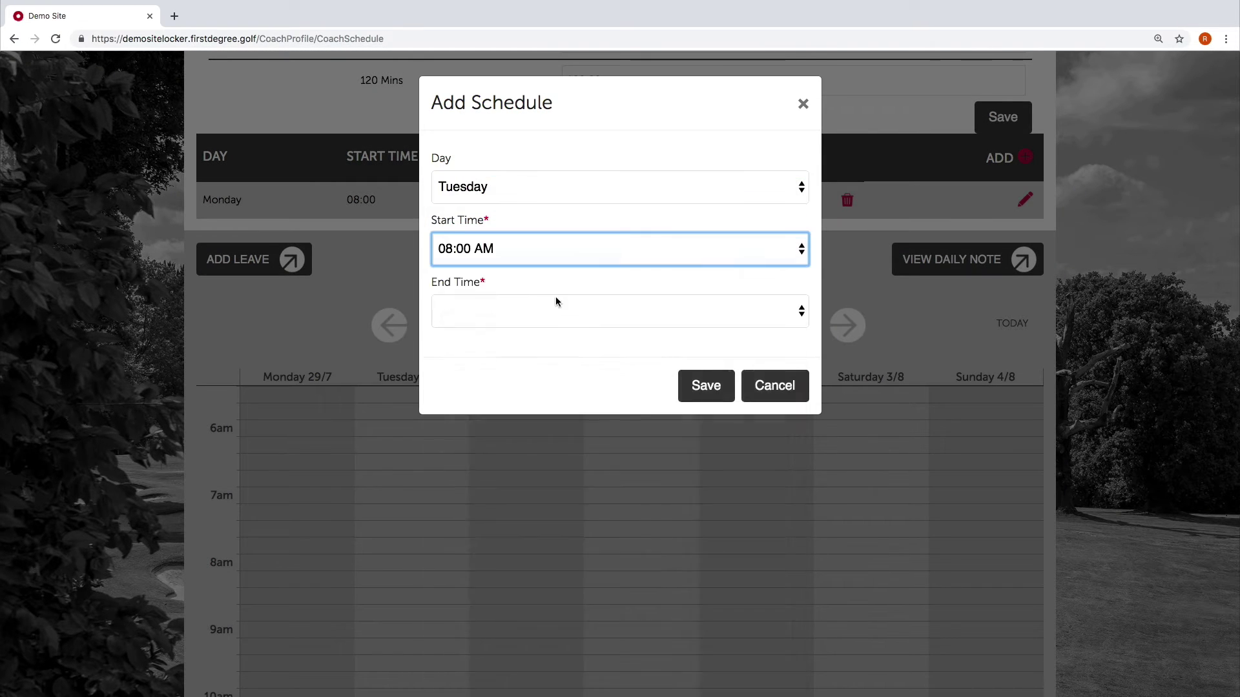
click(620, 311)
click(764, 396)
click(706, 385)
click(786, 202)
Add a Wednesday schedule entry from 08:00 AM to 10:00 PM, save it and acknowledge the message
click(1025, 157)
click(739, 188)
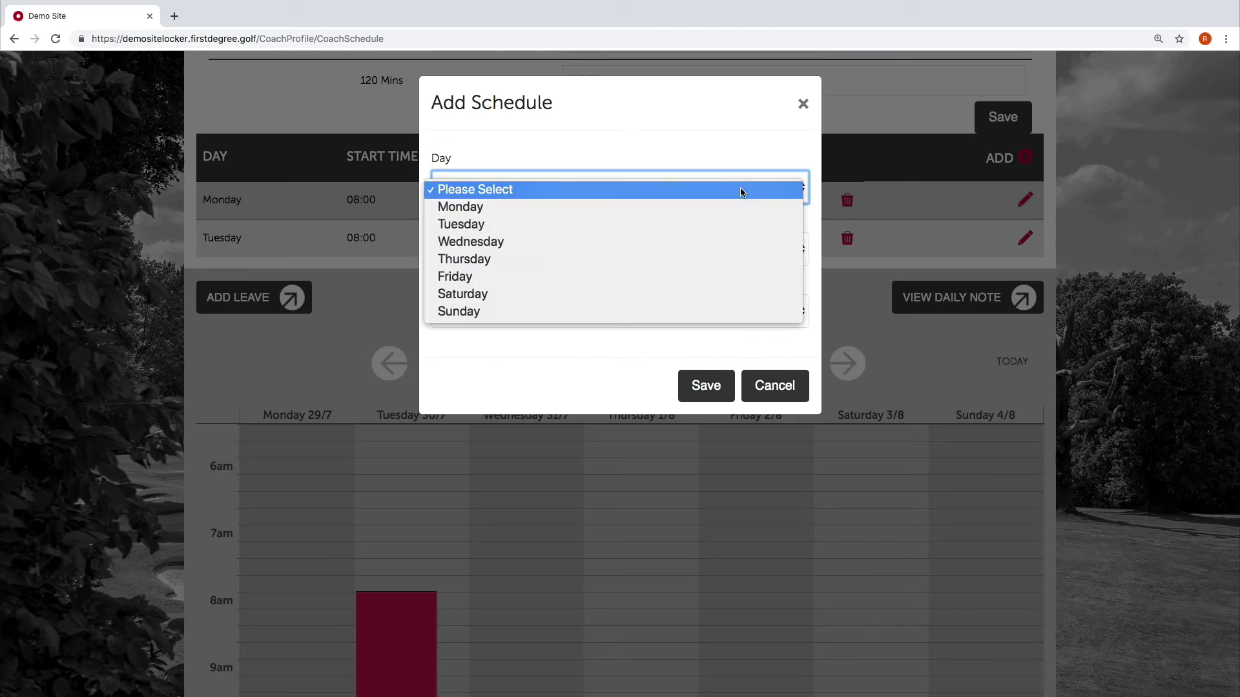
click(490, 239)
click(665, 251)
click(665, 264)
click(646, 310)
click(499, 663)
click(706, 385)
click(783, 175)
Add a Thursday schedule entry from 08:00 AM to 10:00 PM, save it and acknowledge the message
click(1025, 157)
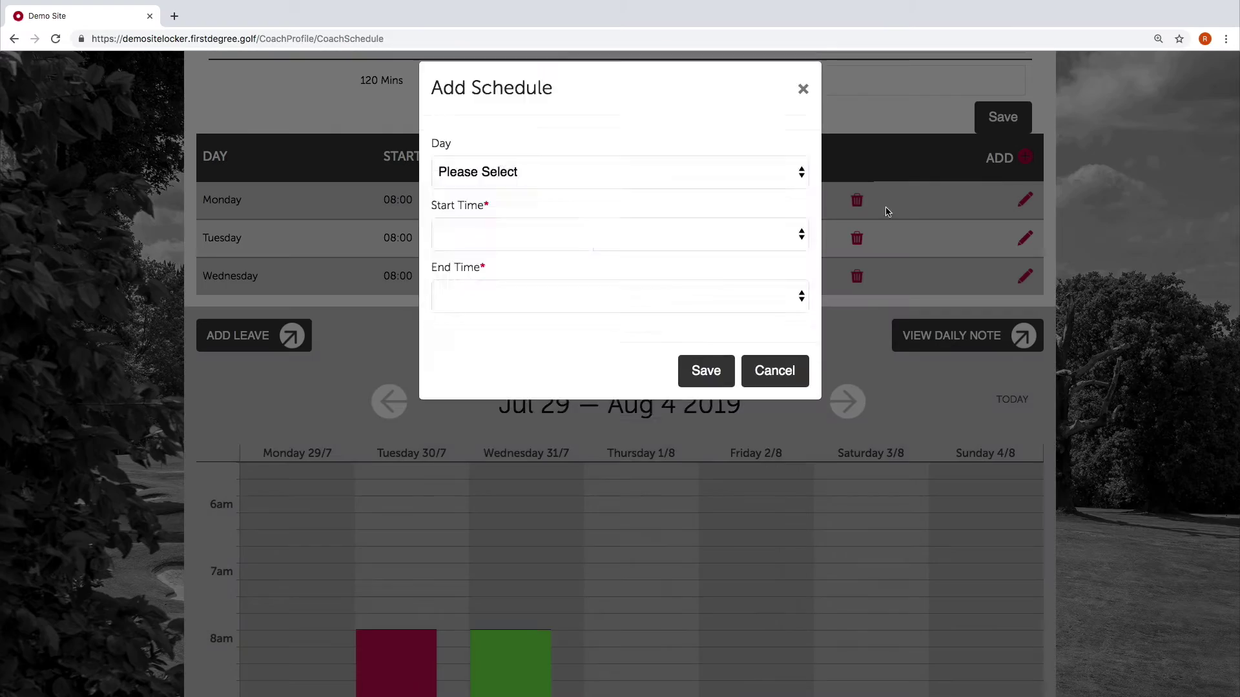
click(710, 187)
click(697, 257)
click(619, 249)
click(616, 265)
click(613, 310)
click(516, 672)
click(706, 385)
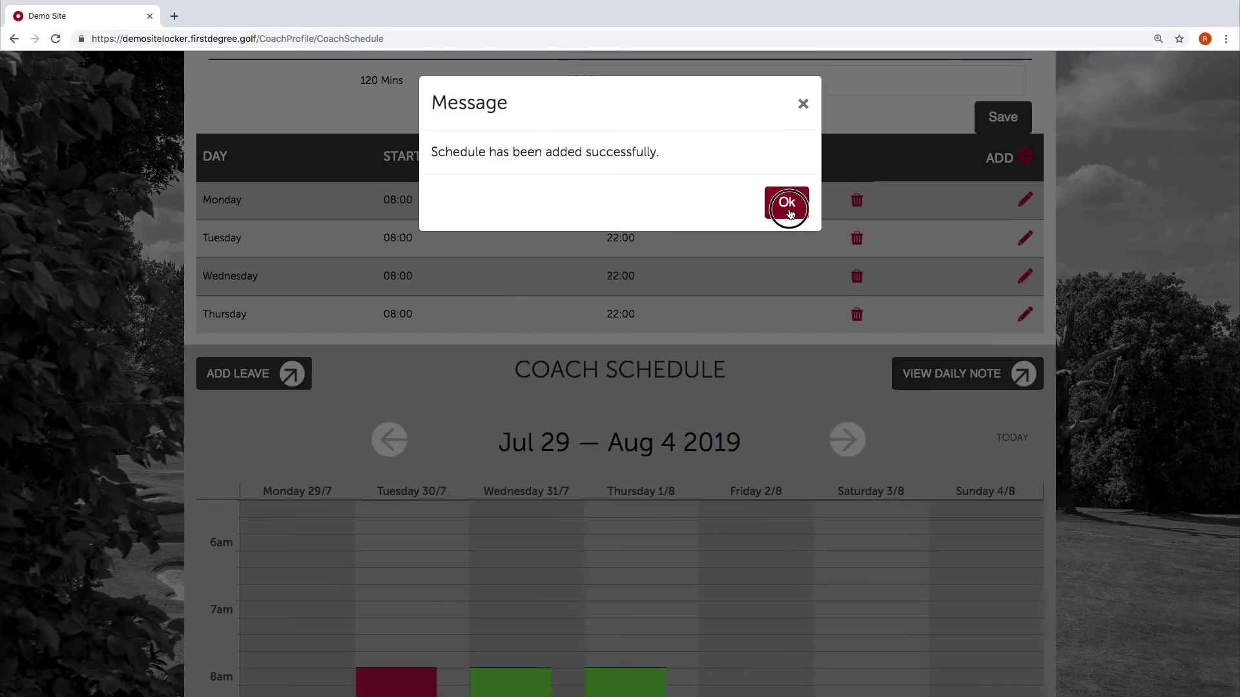
click(786, 202)
Add a Friday schedule entry from 08:00 AM to 10:00 PM, save it and acknowledge the message
click(1025, 157)
click(711, 187)
click(613, 283)
click(620, 248)
click(620, 262)
click(619, 310)
click(516, 672)
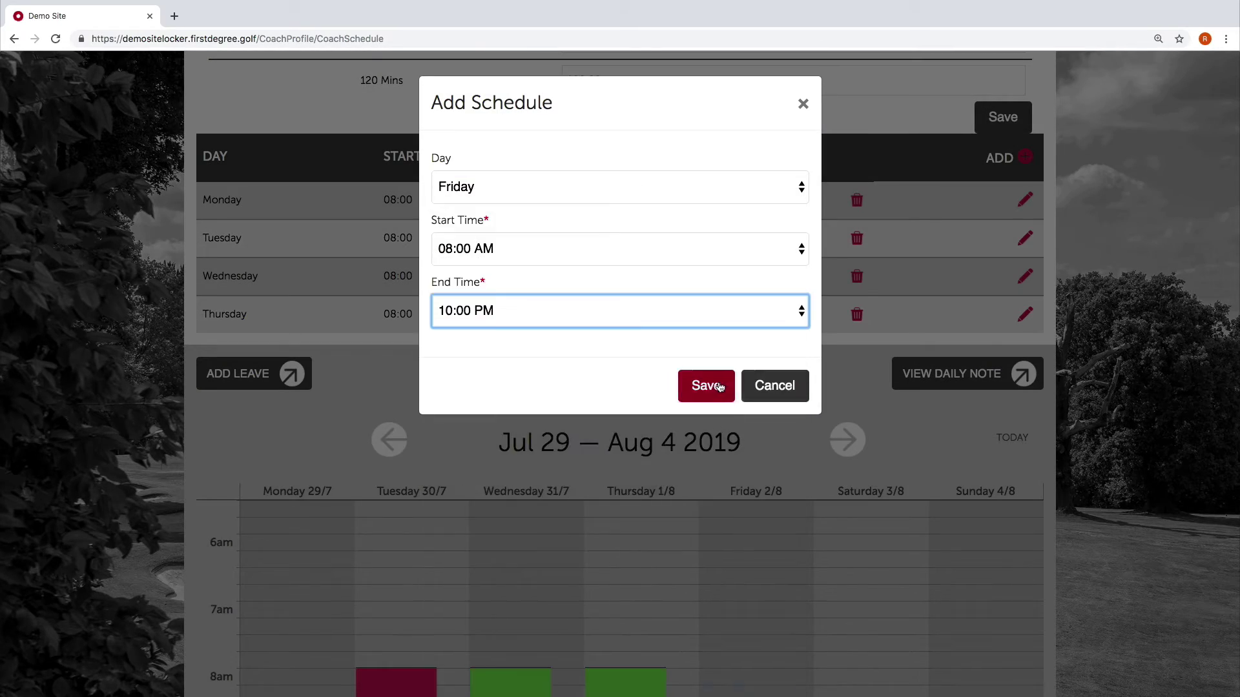
click(706, 385)
click(786, 202)
Add a Saturday schedule entry from 08:00 AM to 10:00 PM, save it and acknowledge the message
click(1025, 156)
click(635, 187)
click(635, 207)
click(619, 249)
click(606, 258)
click(620, 187)
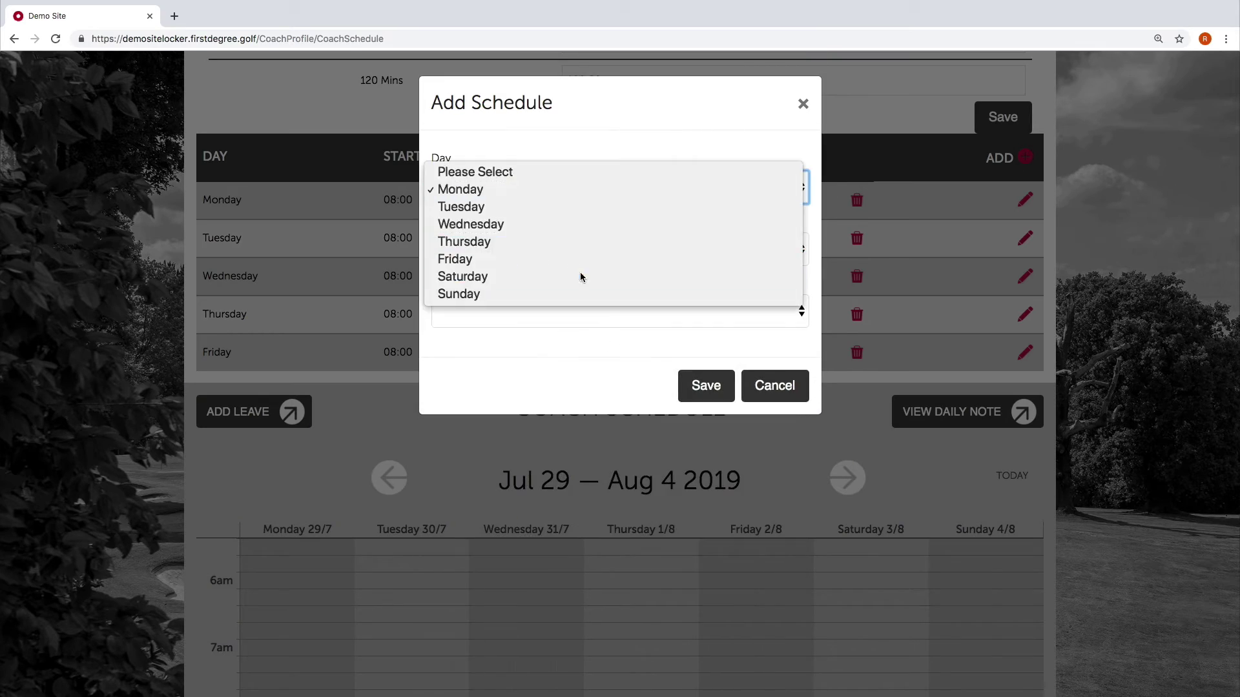
click(581, 274)
click(620, 311)
scroll(598, 433, down, 3)
click(598, 581)
click(708, 385)
click(786, 194)
Add a Sunday schedule entry from 08:00 AM to 10:00 PM, save it and acknowledge the message
click(1025, 157)
click(636, 187)
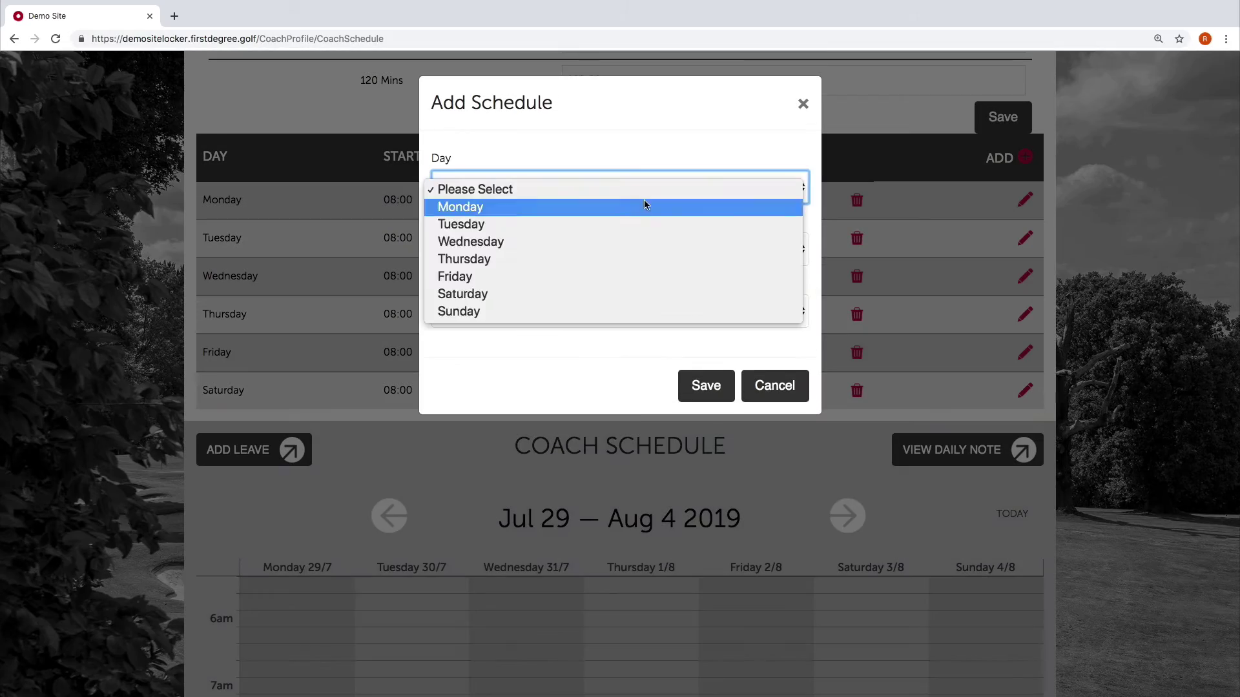
click(644, 202)
click(620, 187)
click(620, 310)
click(620, 249)
click(588, 311)
click(589, 680)
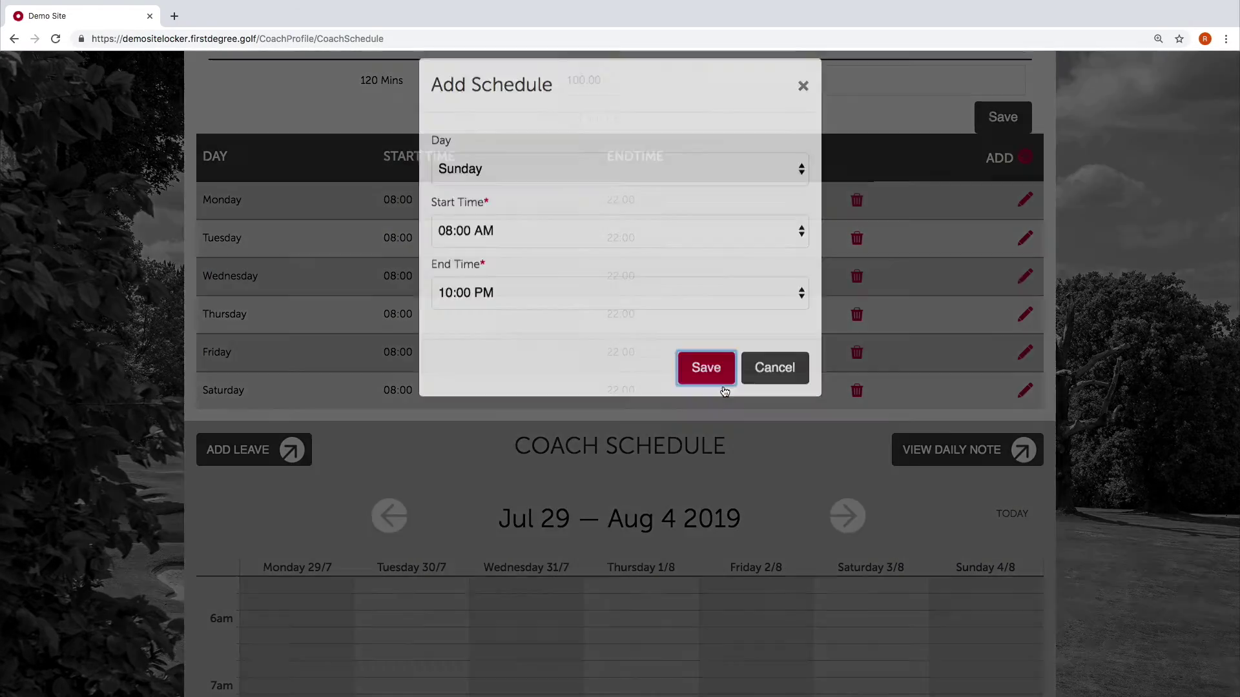
click(717, 384)
click(785, 203)
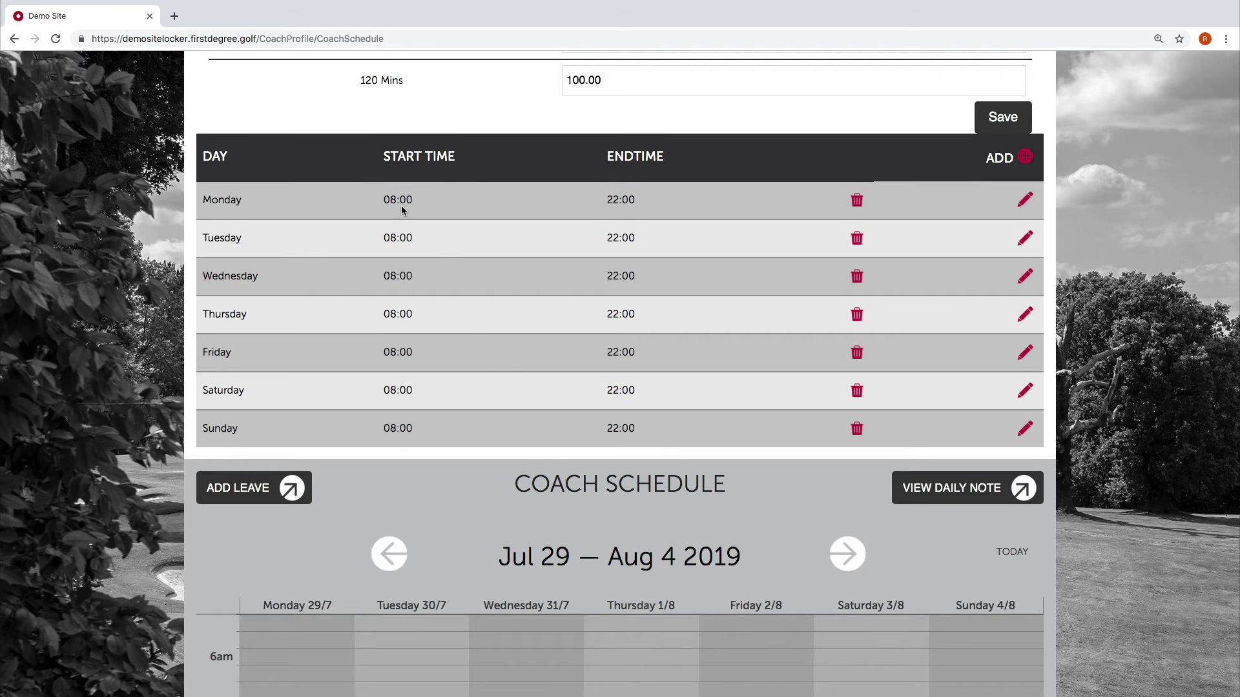
Review the daily working hours list and the coach schedule calendar for Jul 29 — Aug 4 2019
scroll(601, 252, down, 1)
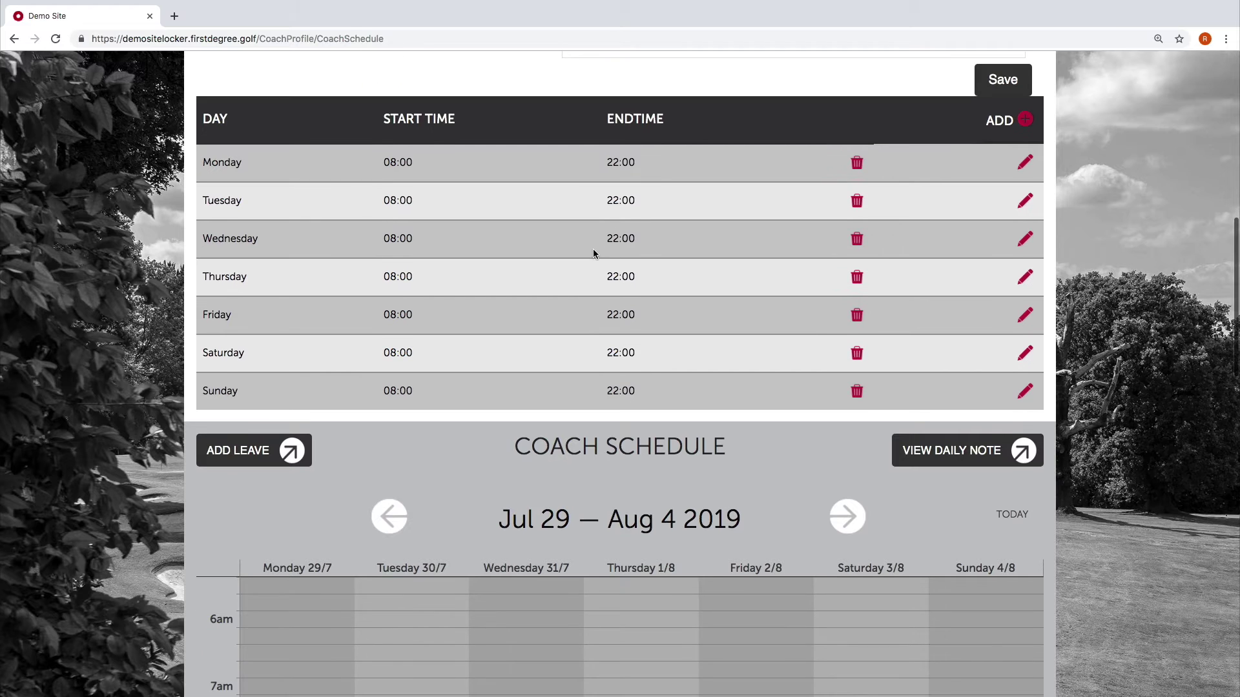
scroll(578, 319, down, 3)
scroll(588, 333, down, 4)
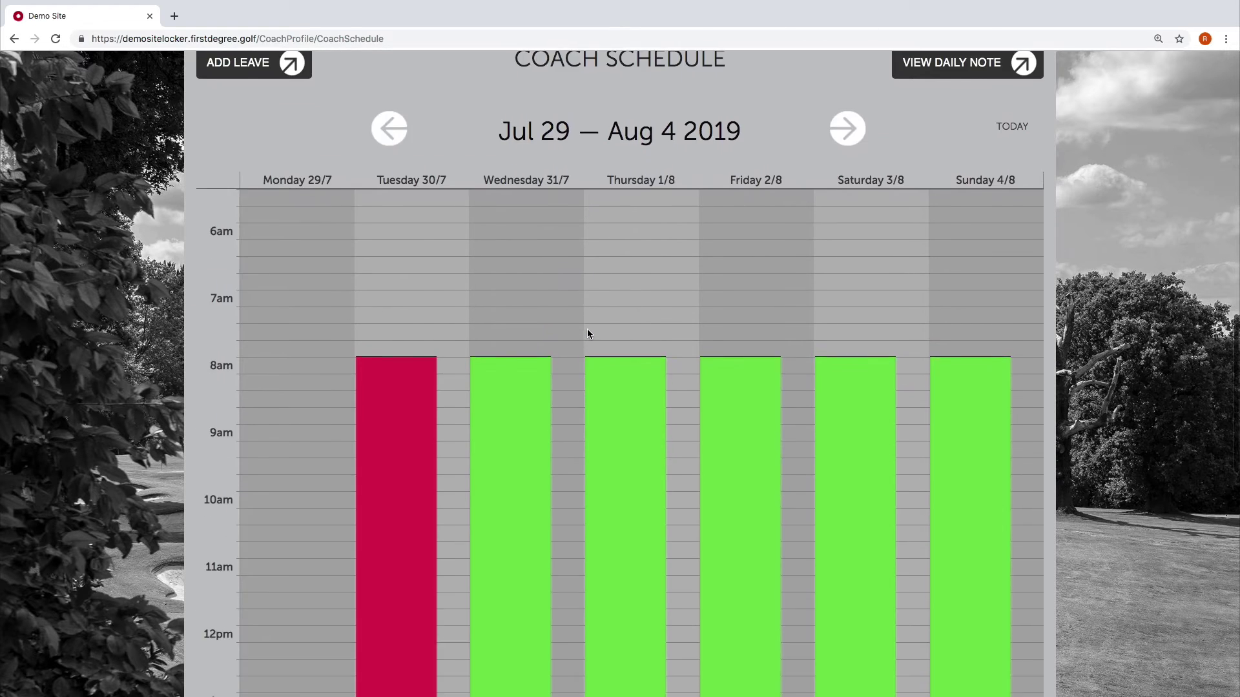
scroll(587, 333, up, 3)
Show the week of Aug 5 — 11 2019 and examine each day's availability from morning to evening
click(846, 325)
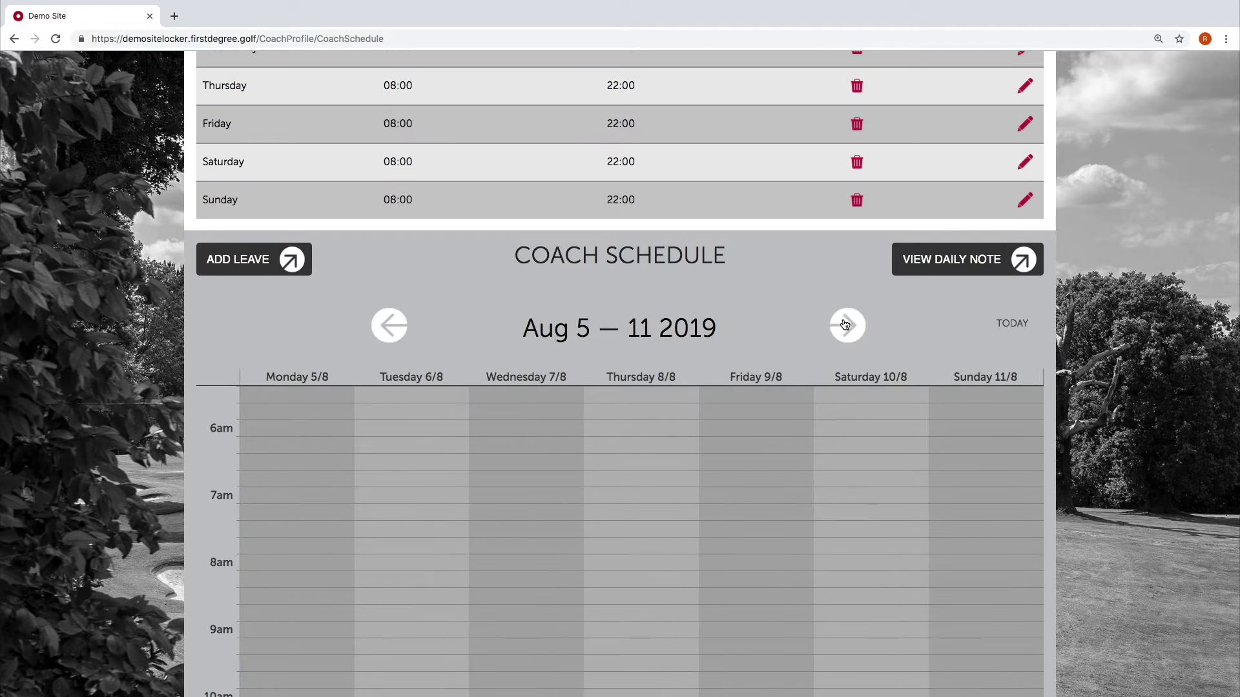
scroll(756, 359, down, 5)
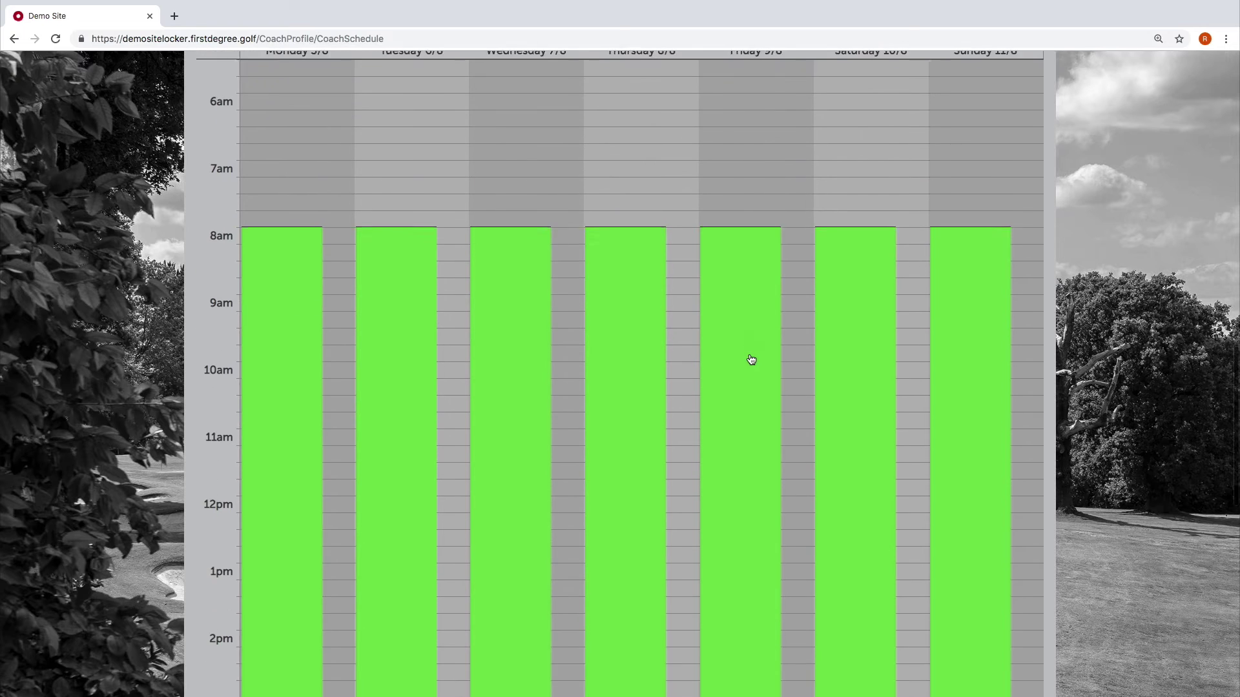
scroll(749, 359, down, 3)
scroll(747, 359, down, 7)
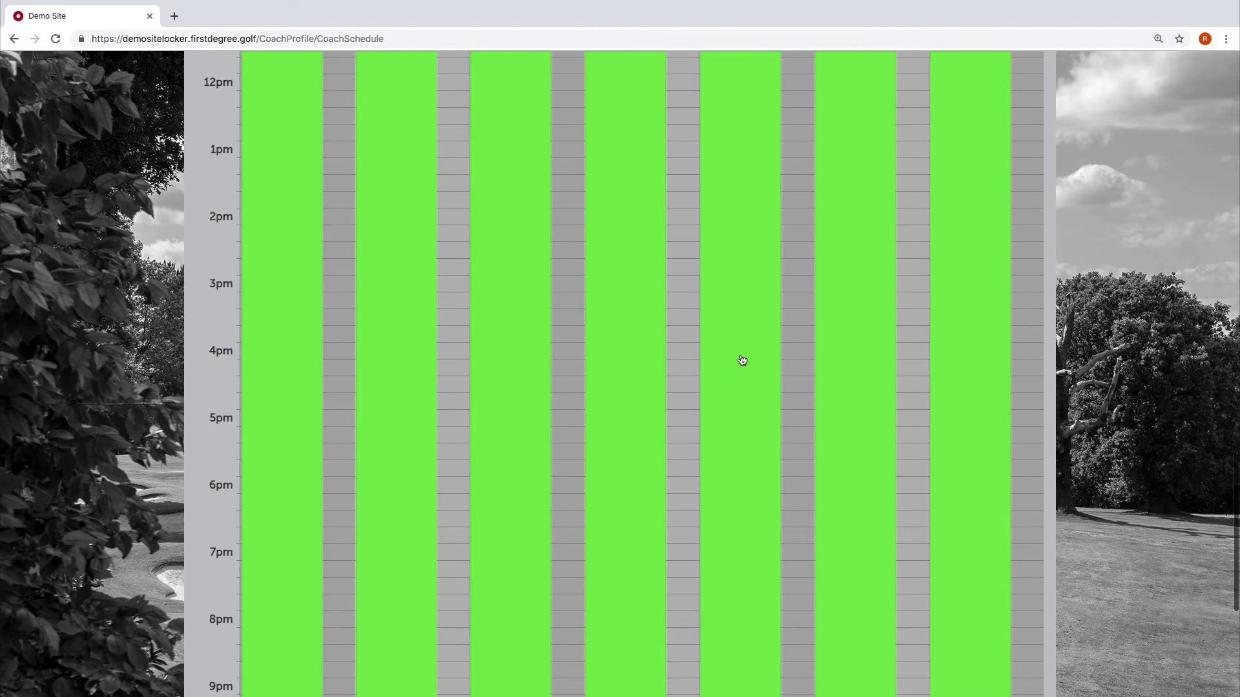
scroll(706, 309, up, 9)
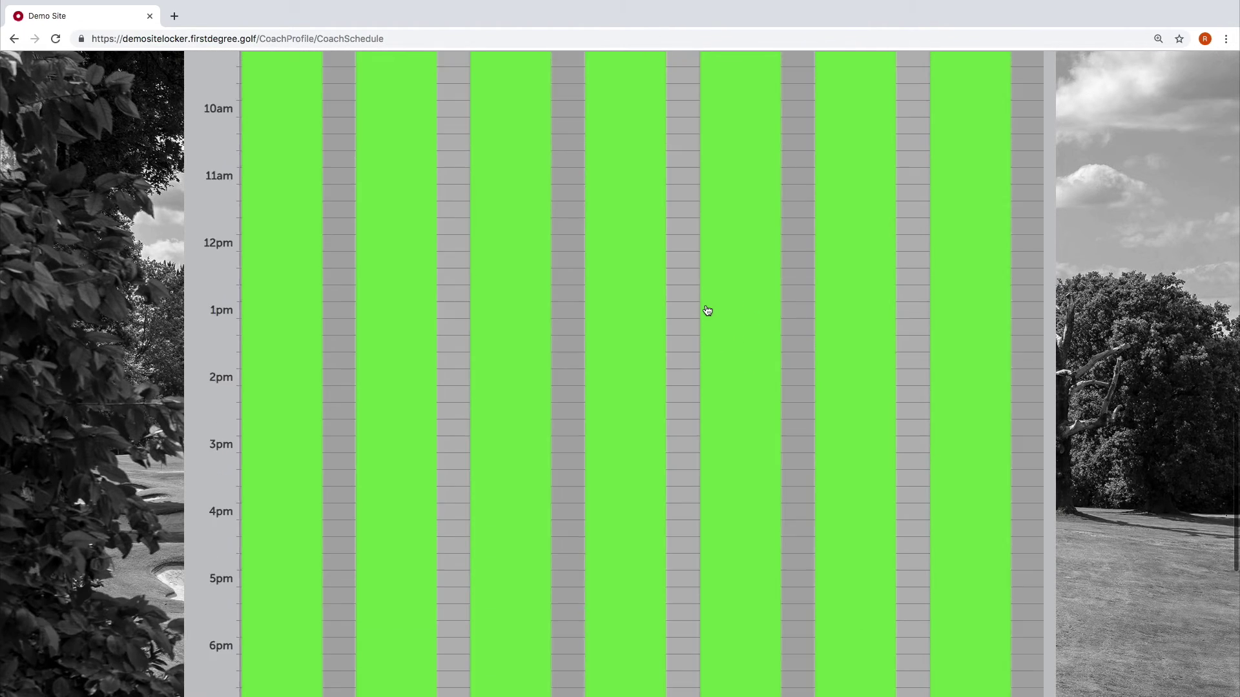
scroll(467, 180, down, 8)
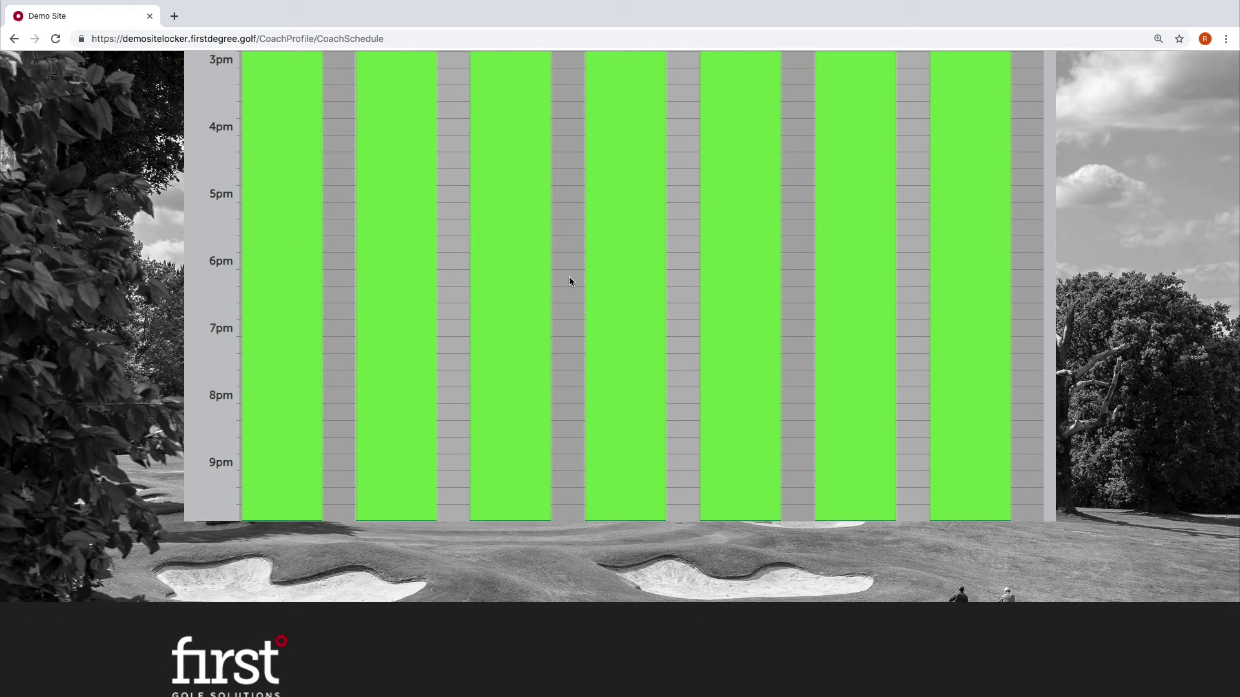
scroll(637, 298, up, 3)
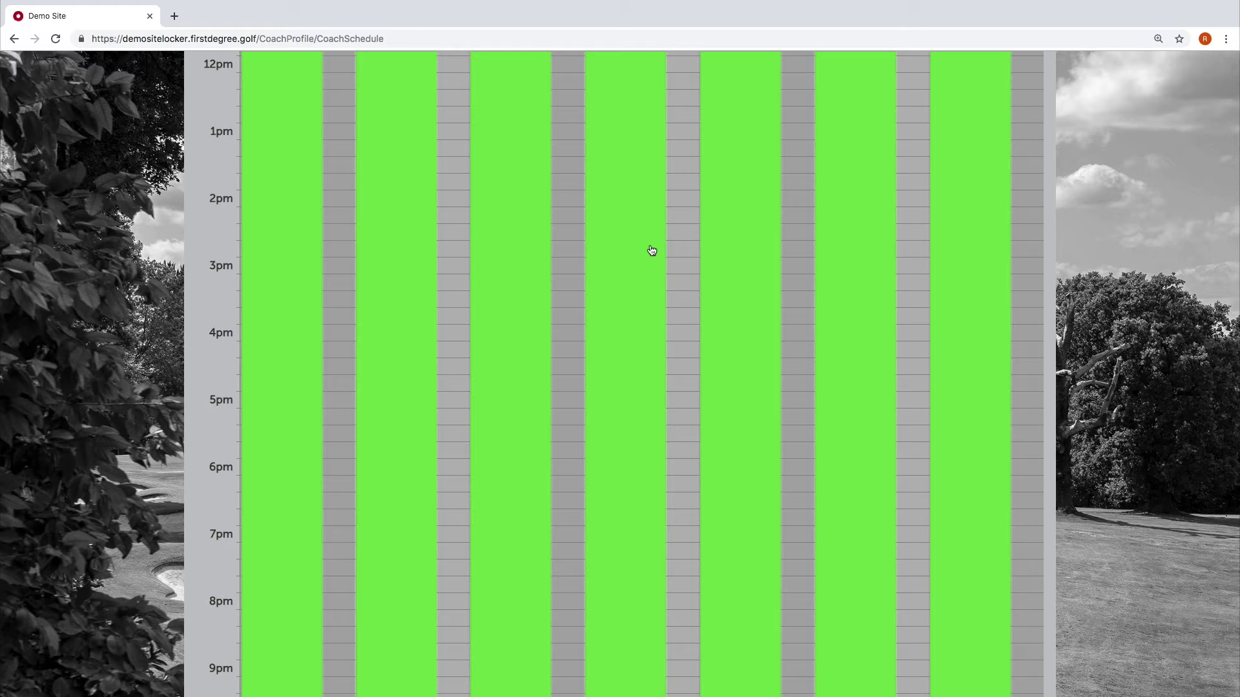
scroll(567, 213, up, 12)
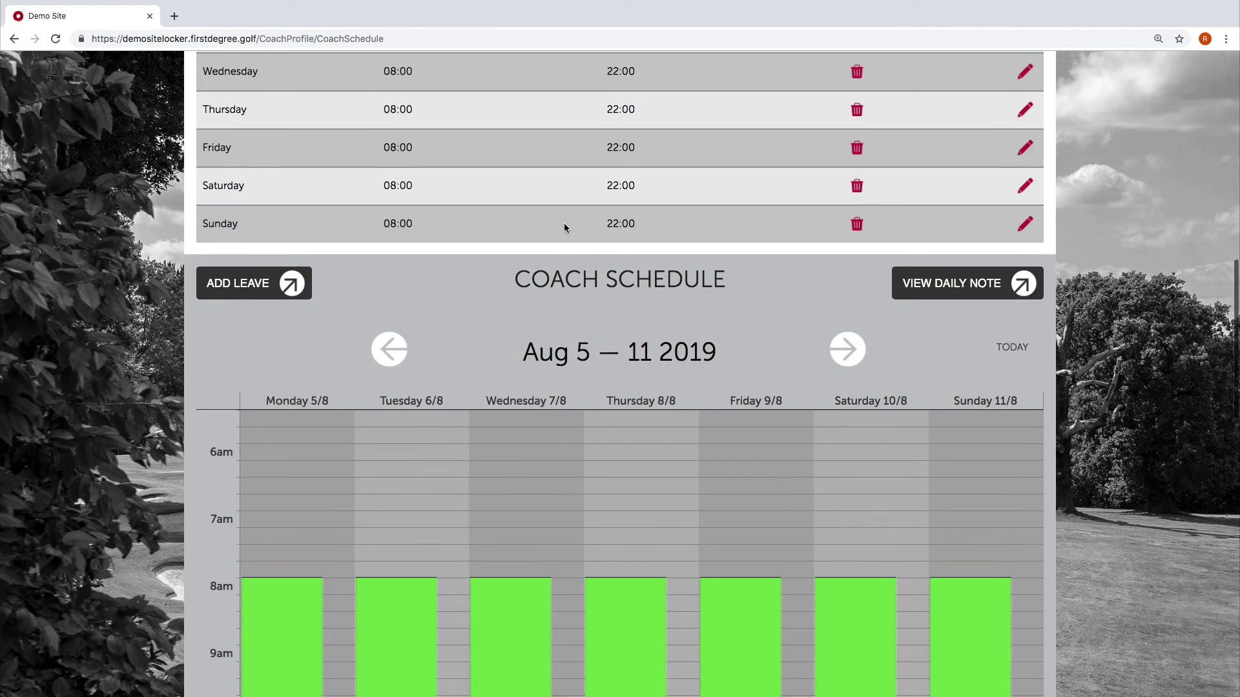
Advance the coach schedule calendar week by week past Sep 23 — 29 2019 to check how far availability extends
click(825, 347)
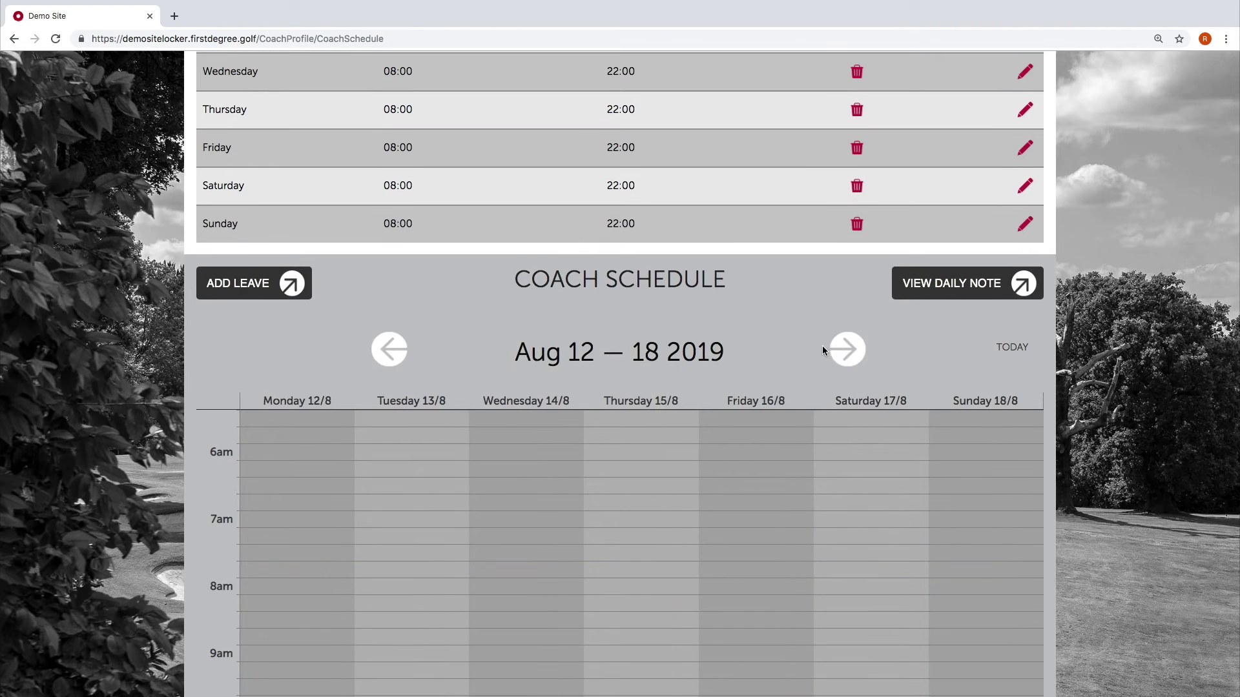
scroll(823, 346, down, 3)
click(851, 191)
click(851, 190)
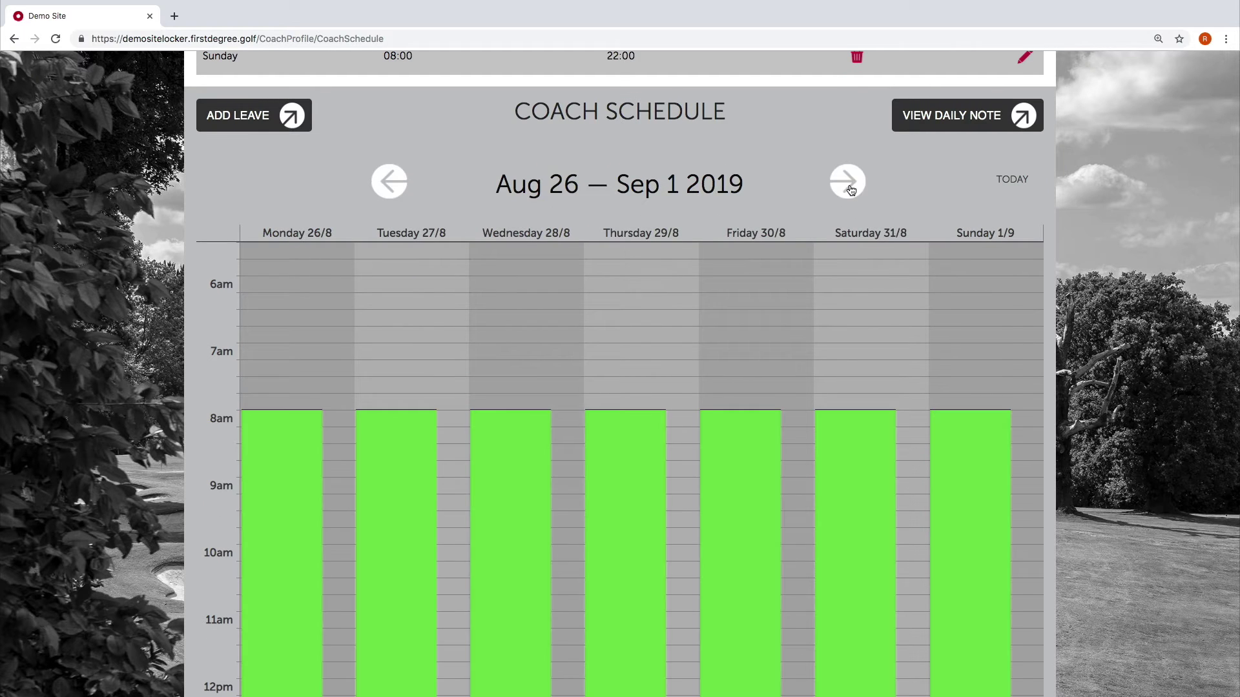
click(851, 189)
click(851, 187)
click(851, 187)
click(851, 186)
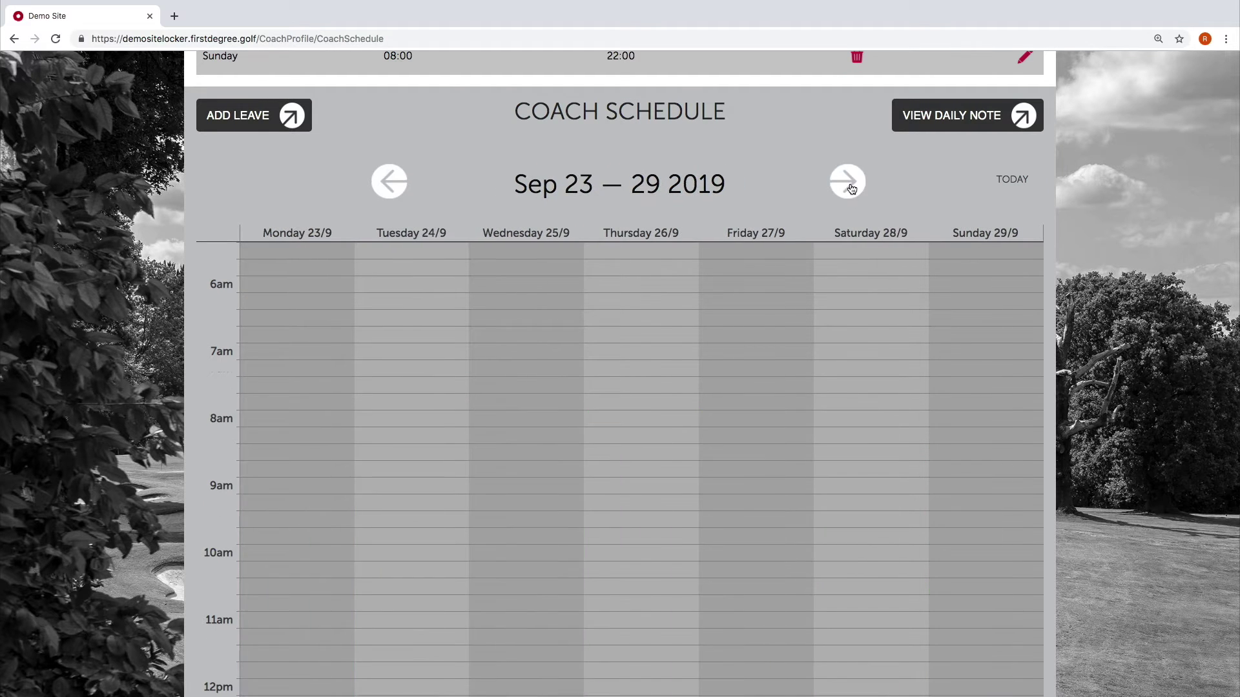
click(851, 187)
Compare the weeks around Sep 23 — 29 2019 and examine that week for the last available days
click(393, 198)
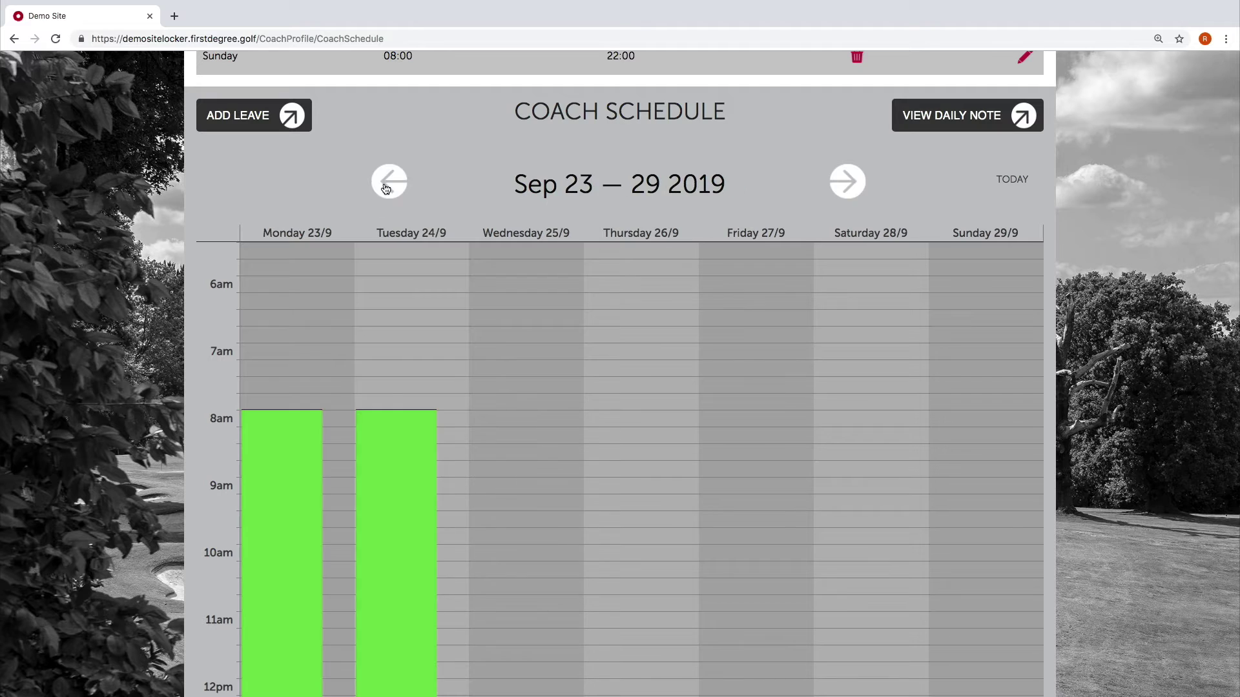
click(391, 193)
click(837, 185)
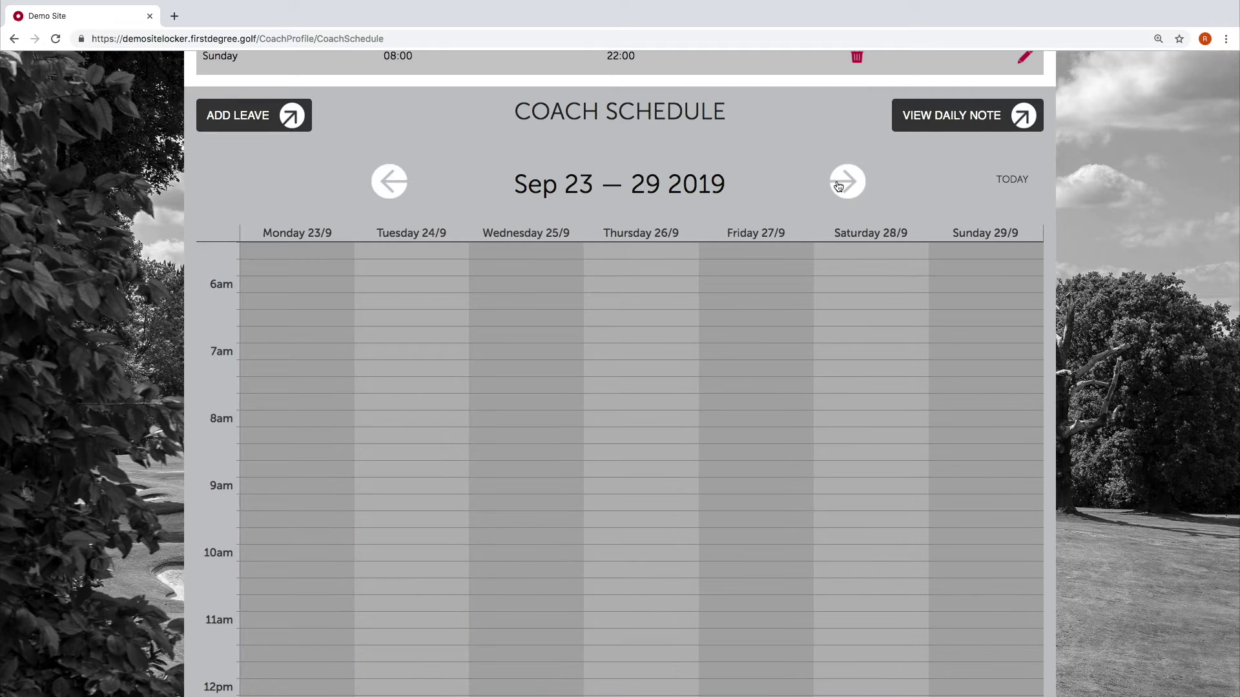
click(837, 184)
click(406, 197)
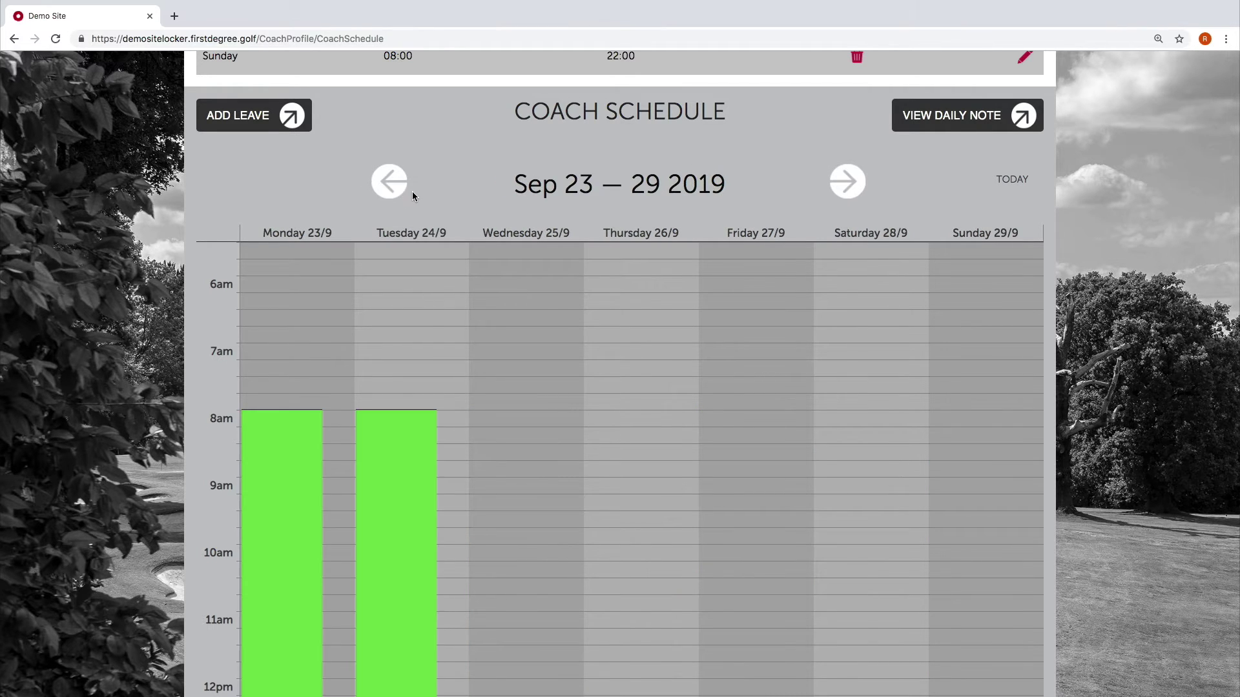
scroll(558, 238, down, 2)
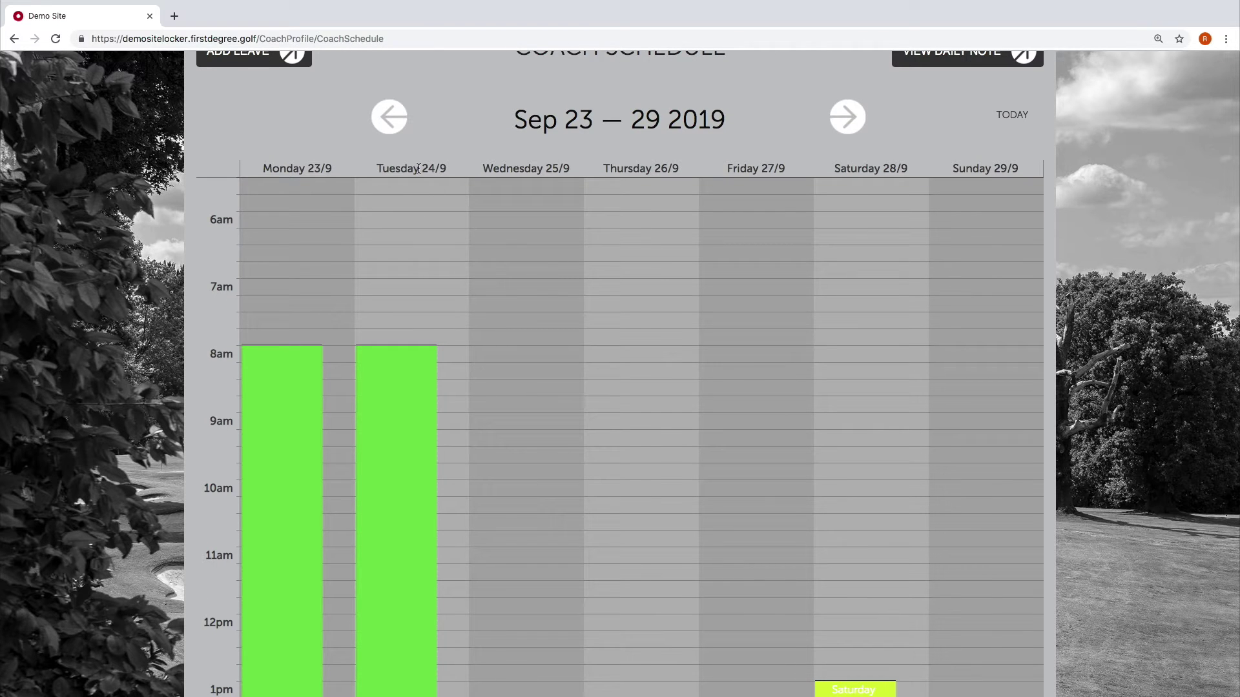
scroll(389, 270, down, 3)
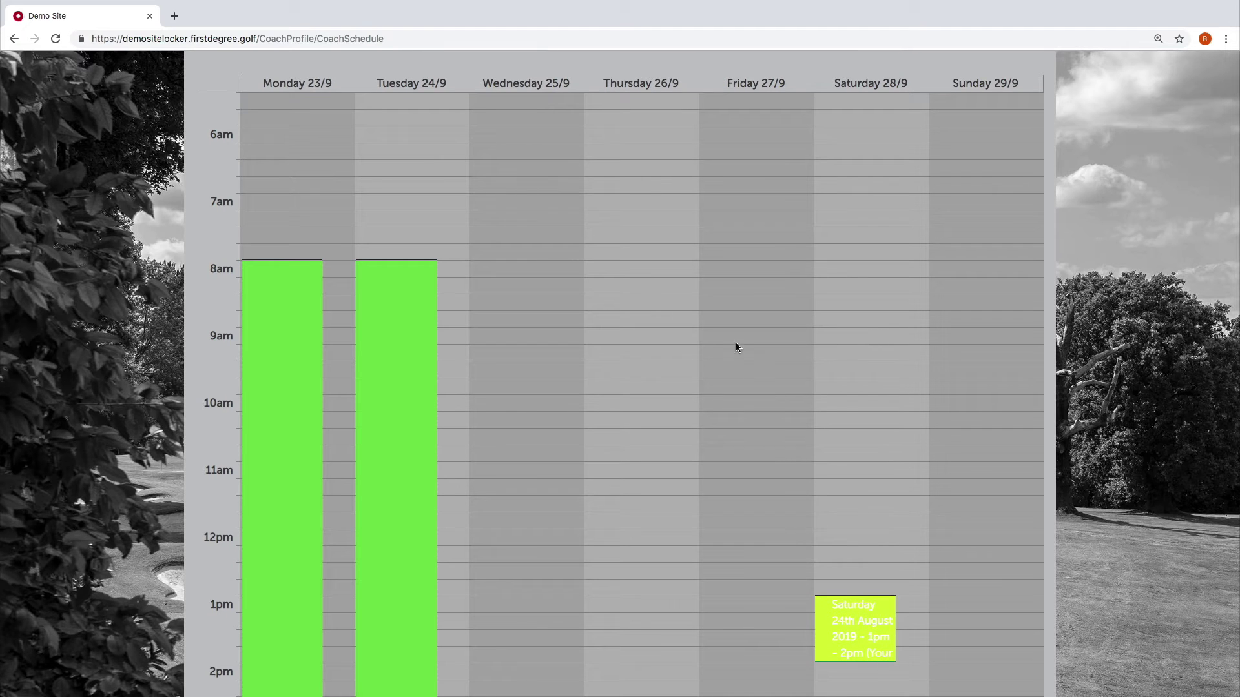
scroll(871, 354, up, 5)
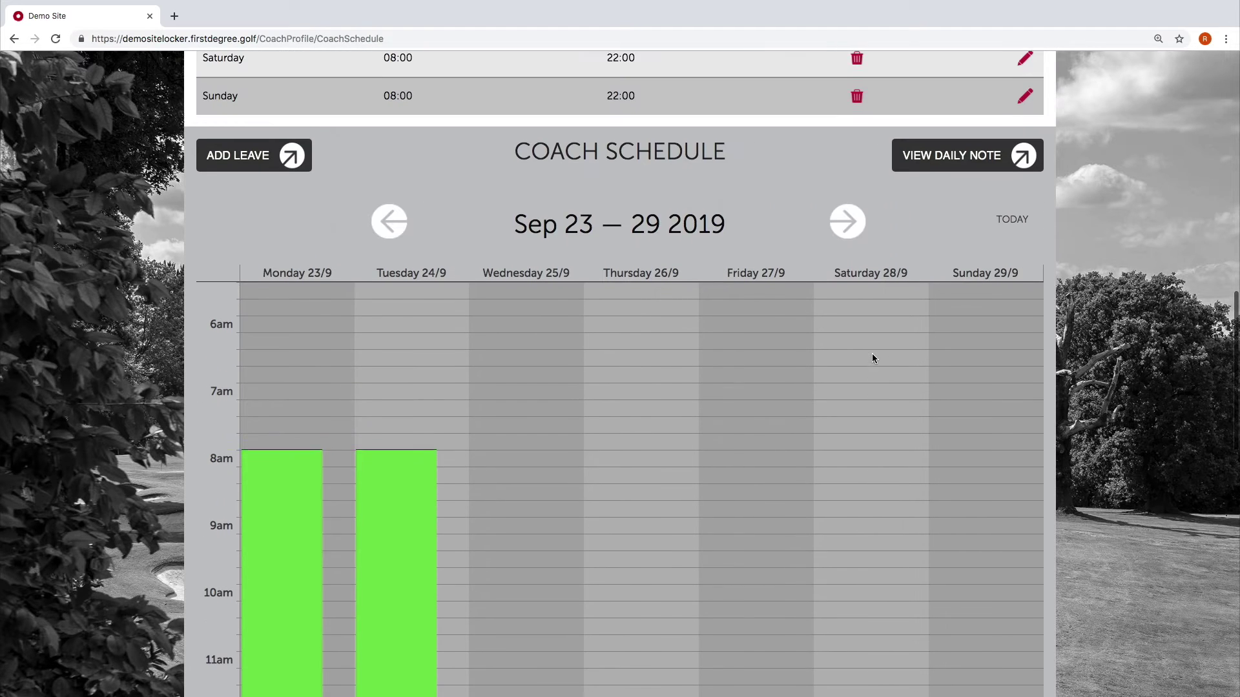
Check the coach schedule duration setting in weeks and close it without changes
scroll(807, 363, up, 13)
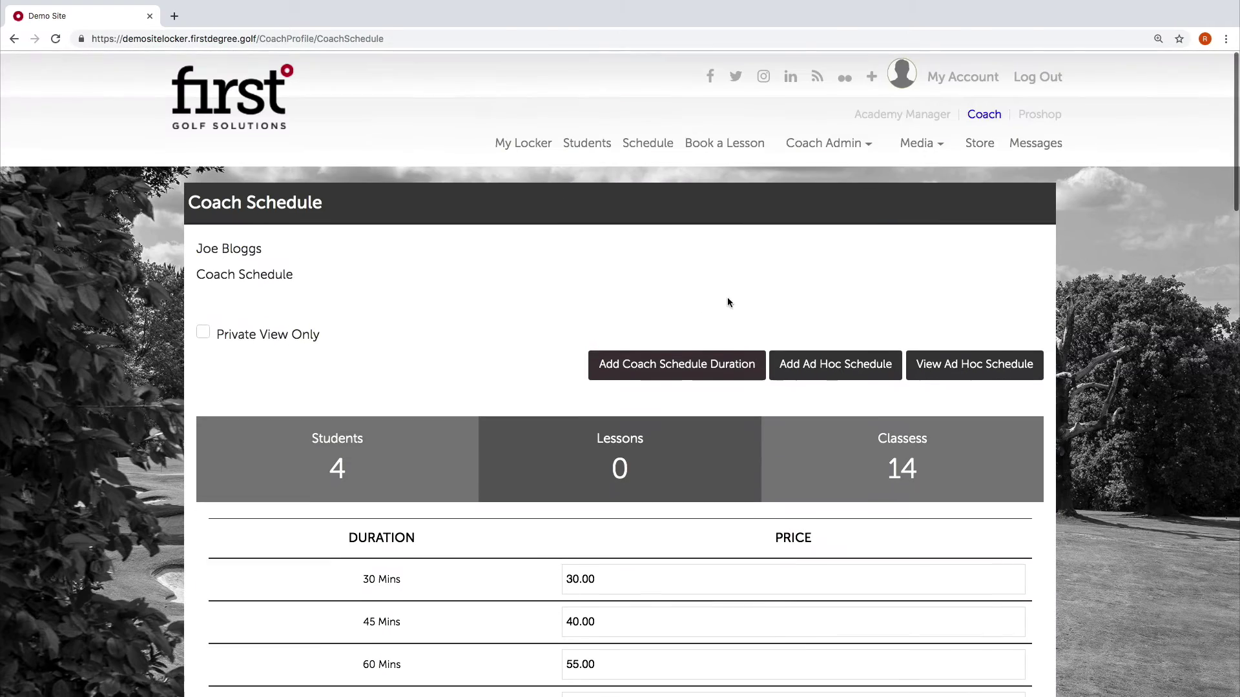
click(714, 361)
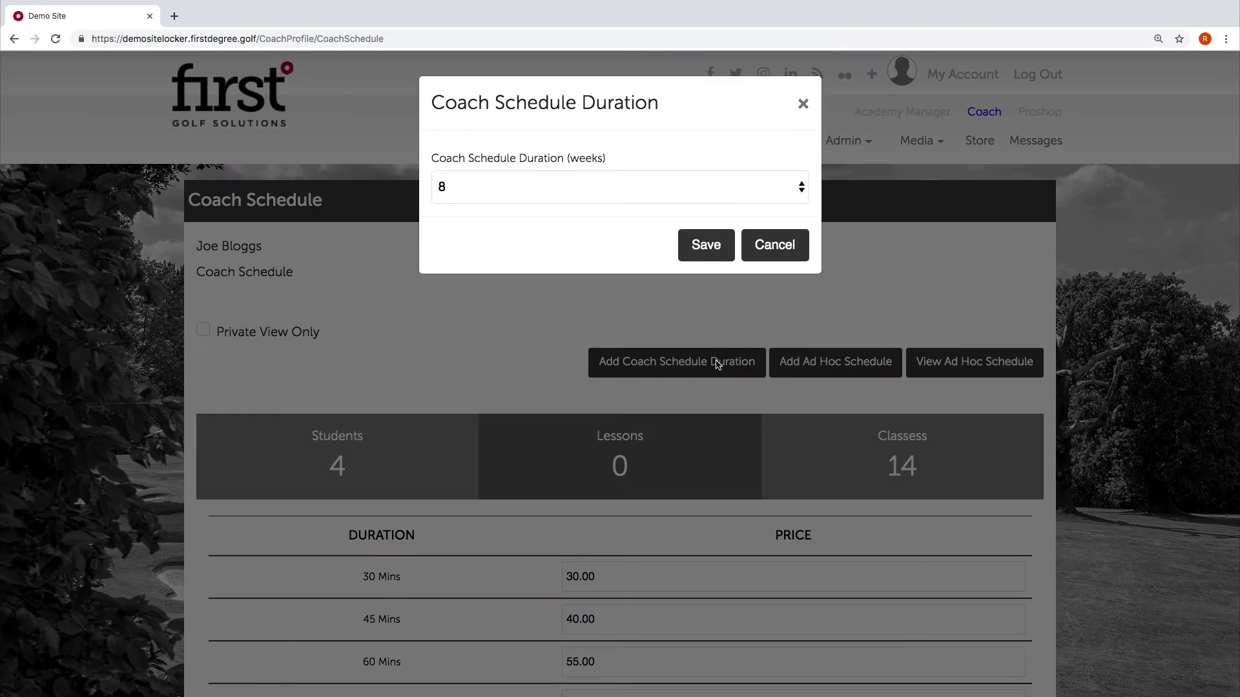
click(803, 104)
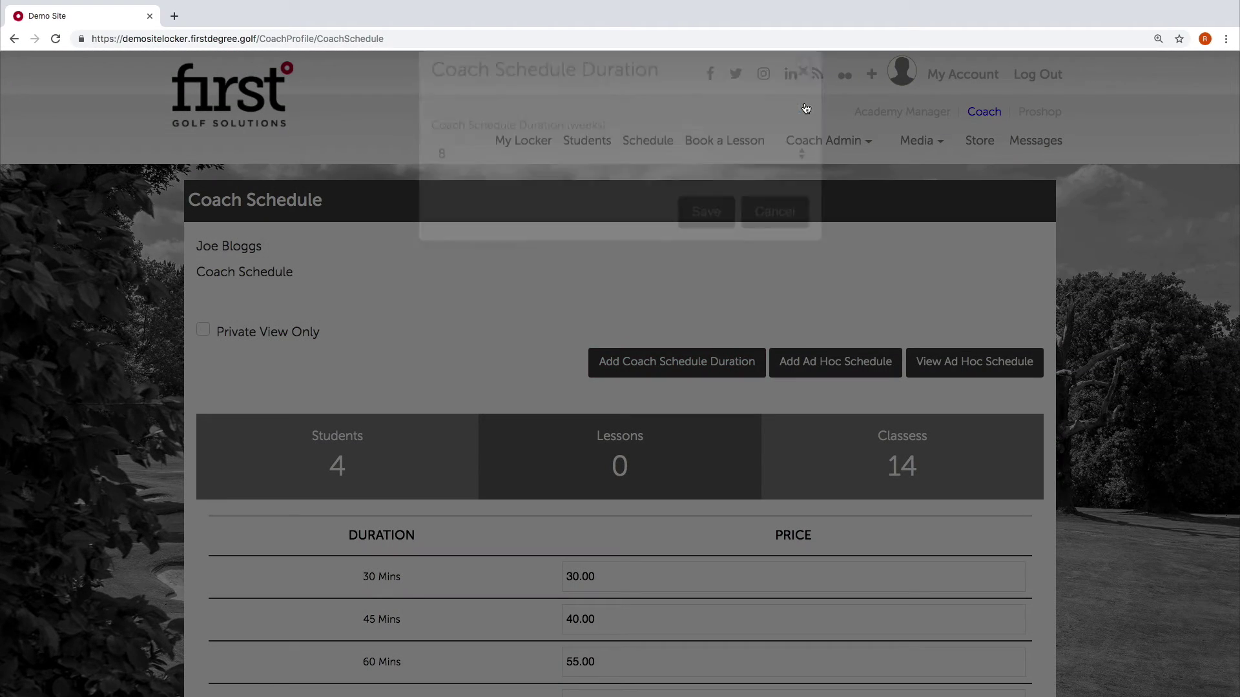
Step the coach schedule calendar back to the week of Jul 29 — Aug 4 2019
scroll(681, 331, down, 17)
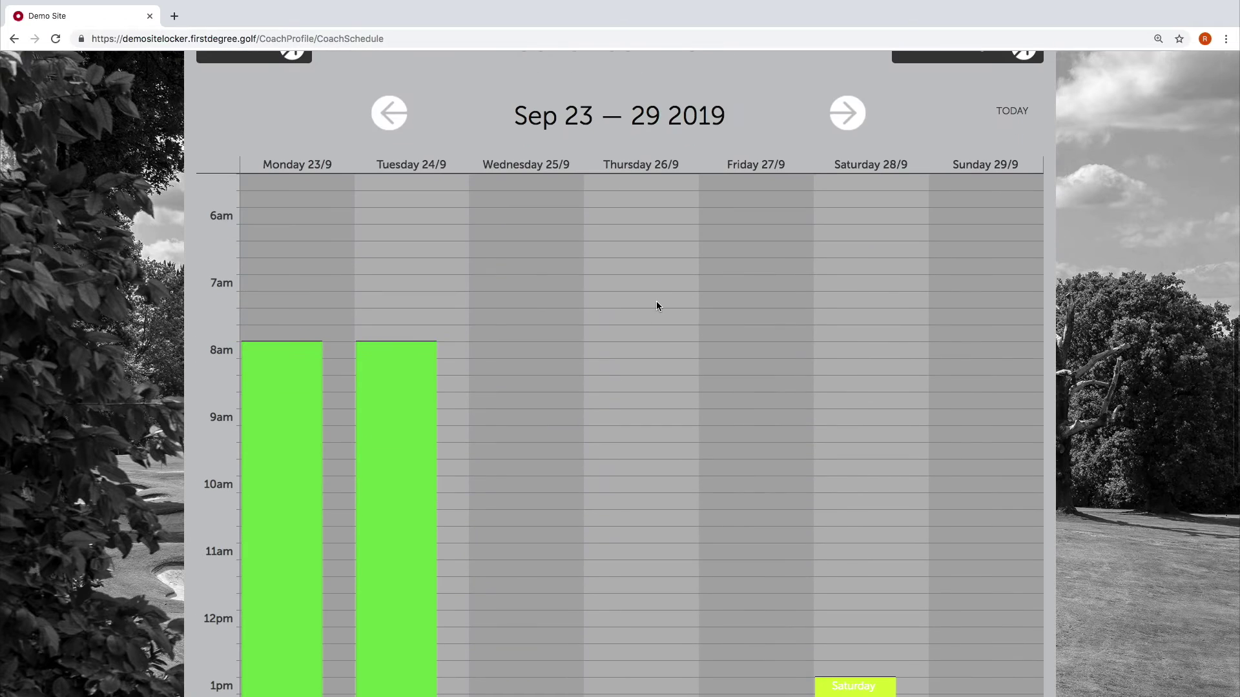
click(382, 125)
click(382, 125)
click(382, 125)
click(383, 125)
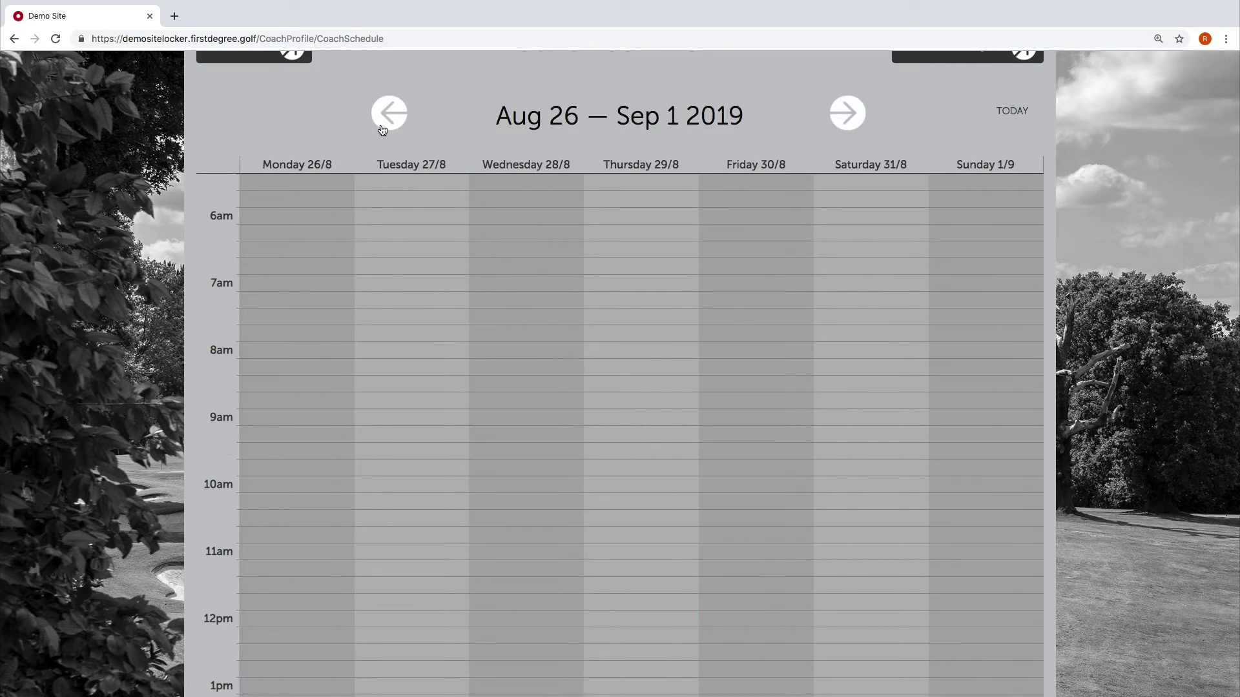
click(382, 127)
click(383, 128)
click(382, 128)
click(381, 126)
click(381, 127)
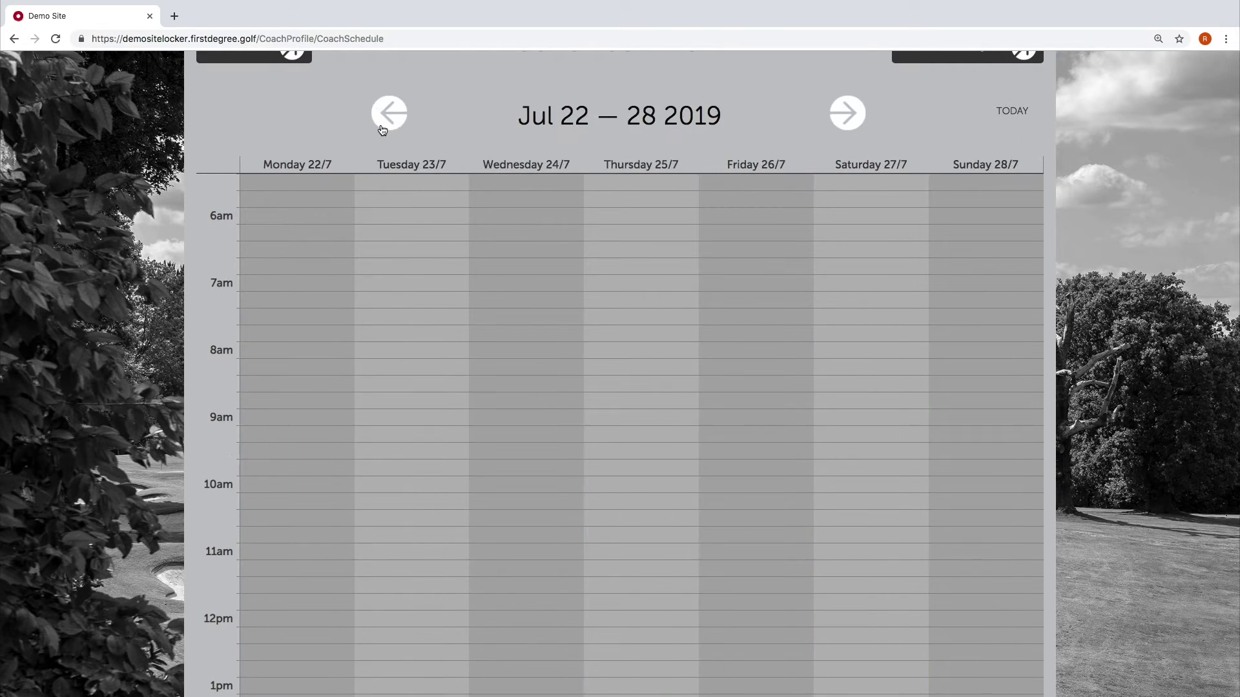
click(381, 126)
click(839, 121)
click(840, 122)
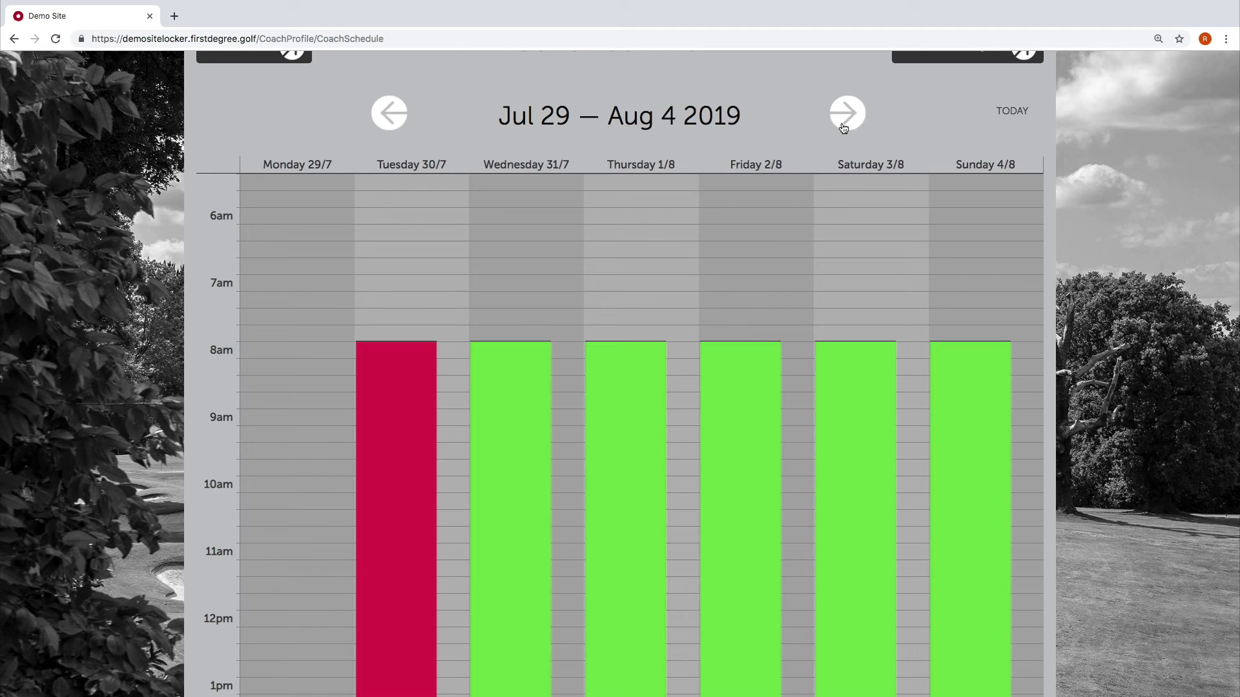
Compare the daily working hours with the calendar blocks for Jul 29 — Aug 4 2019
scroll(656, 282, up, 5)
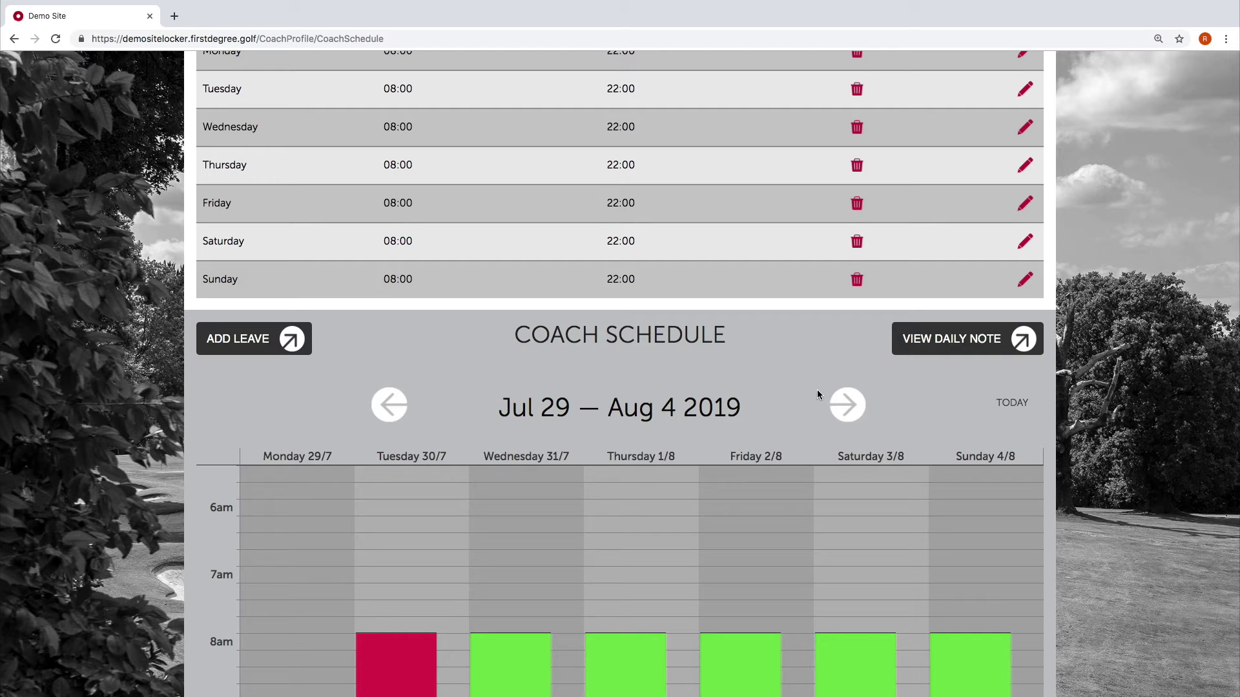
scroll(815, 391, down, 3)
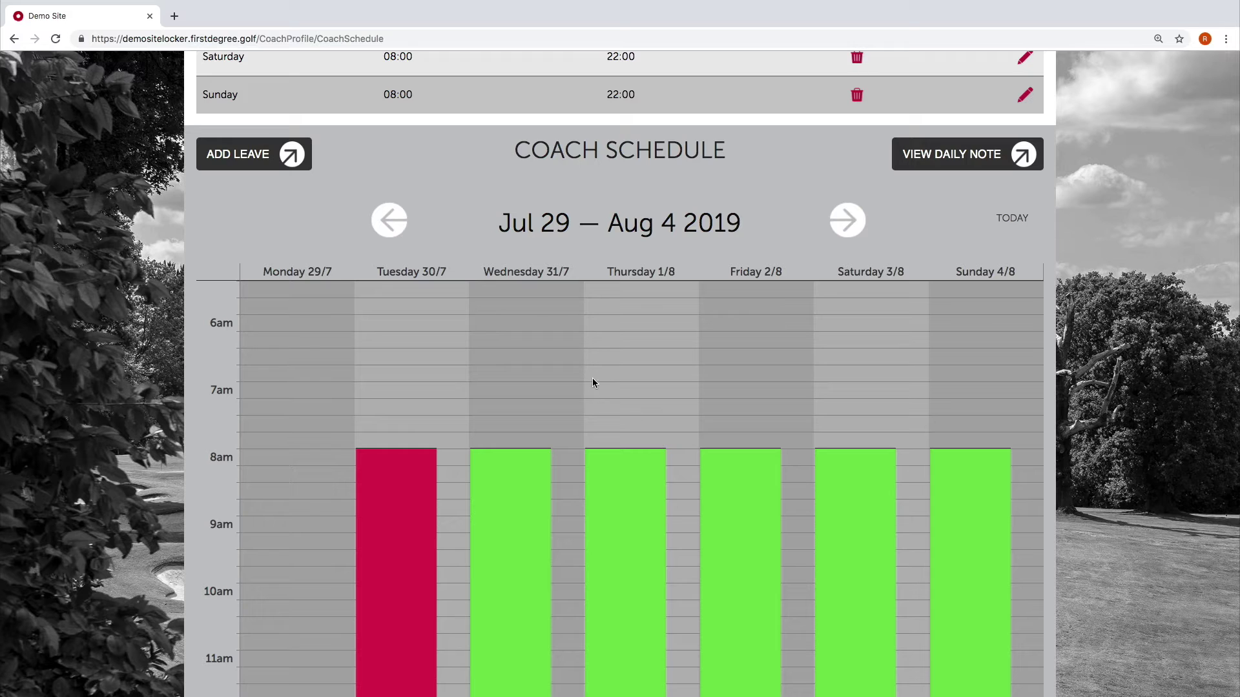
scroll(611, 430, down, 4)
scroll(613, 427, up, 3)
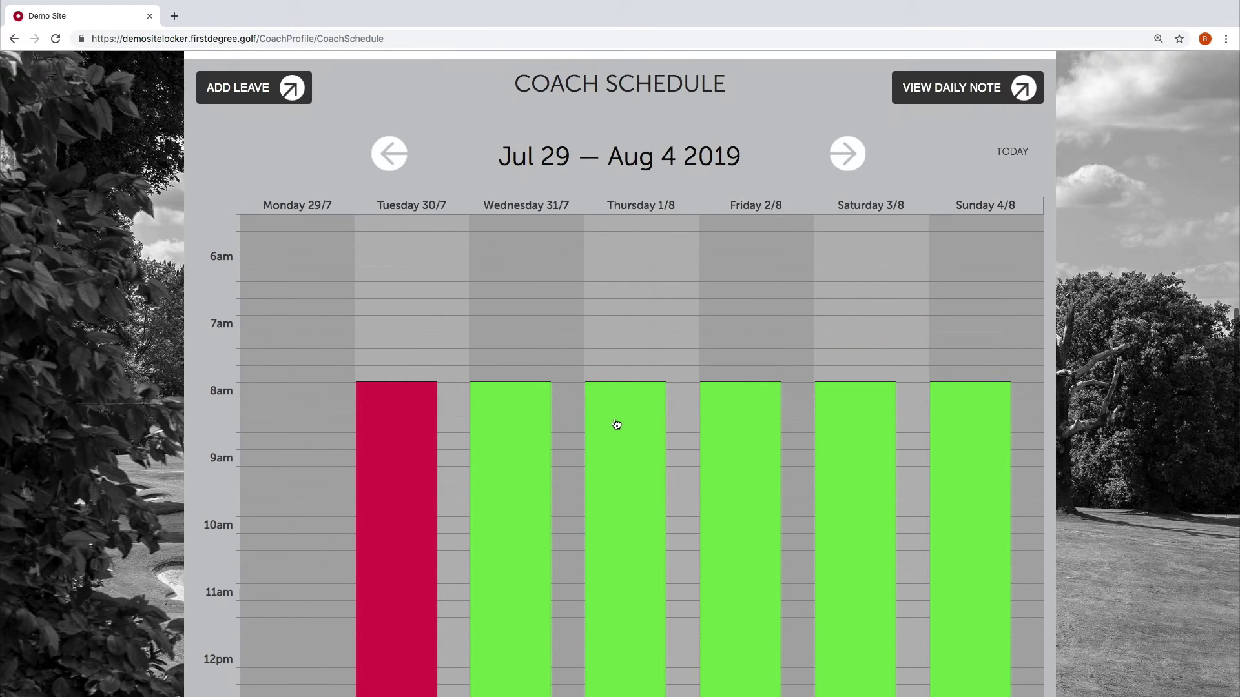
Show the week of Aug 5 — 11 2019 and bring the option for adding leave into view
click(852, 150)
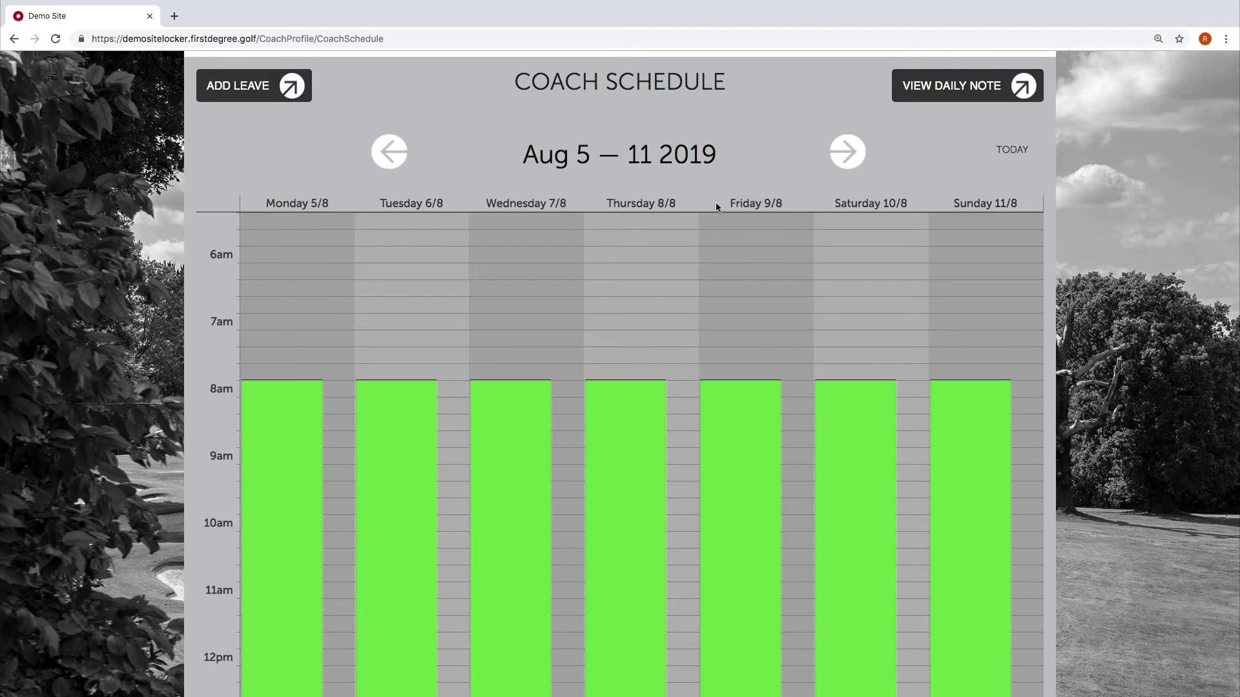
scroll(577, 238, up, 5)
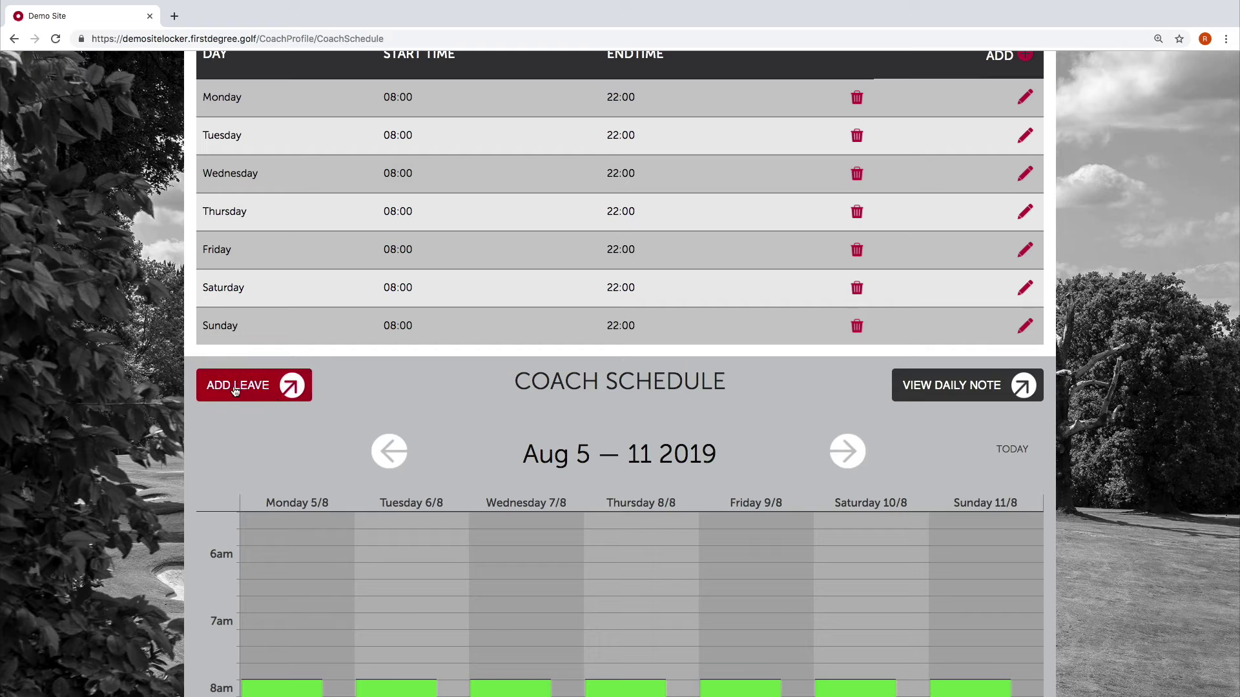
scroll(339, 372, down, 1)
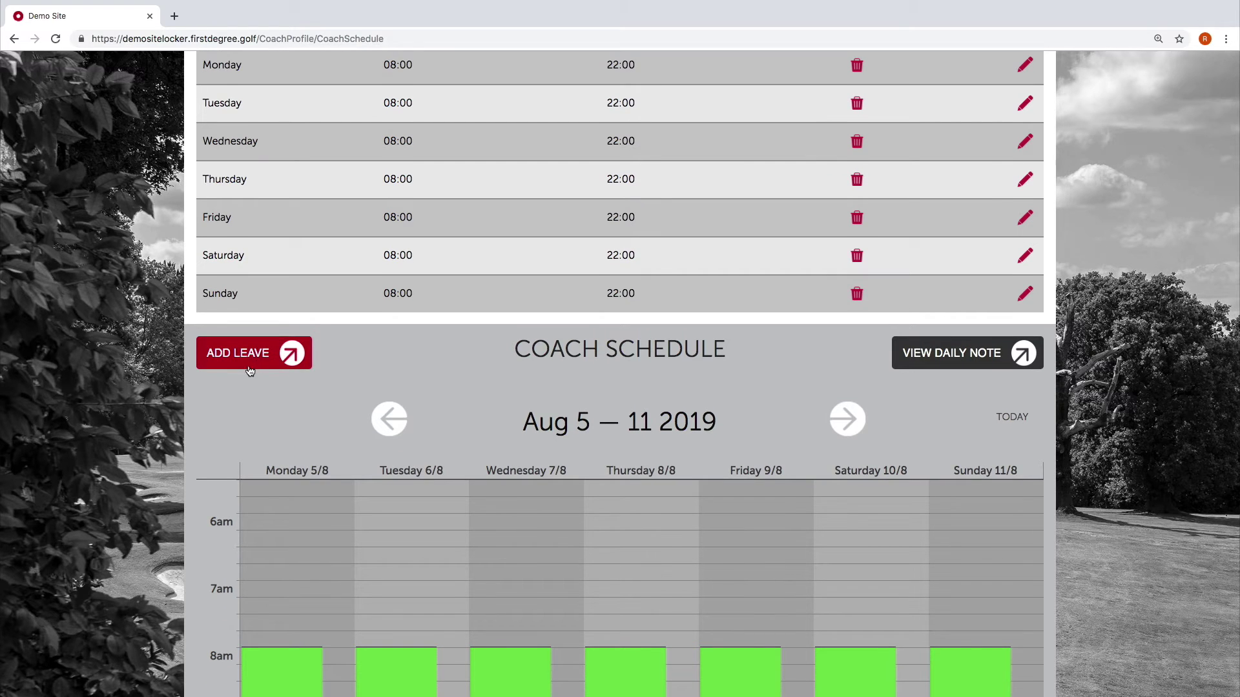
Start a new leave entry for the coach and try the Short Leave type, checking its fields down to the leave note
click(281, 358)
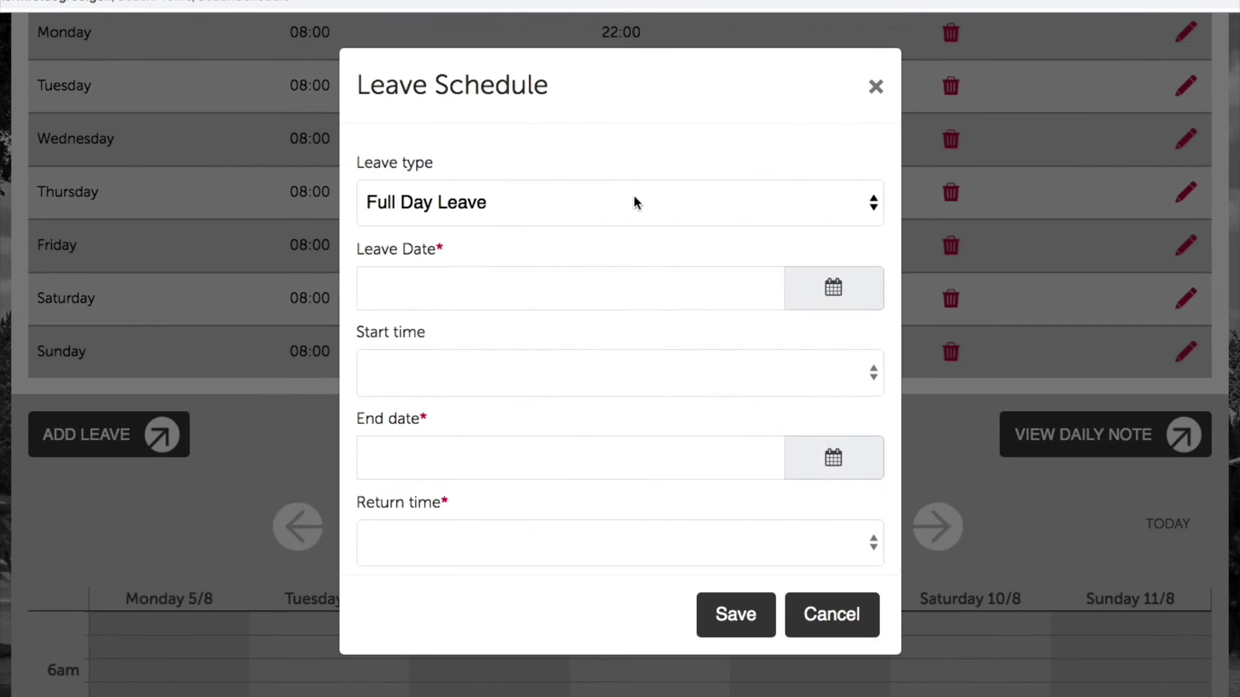
click(636, 203)
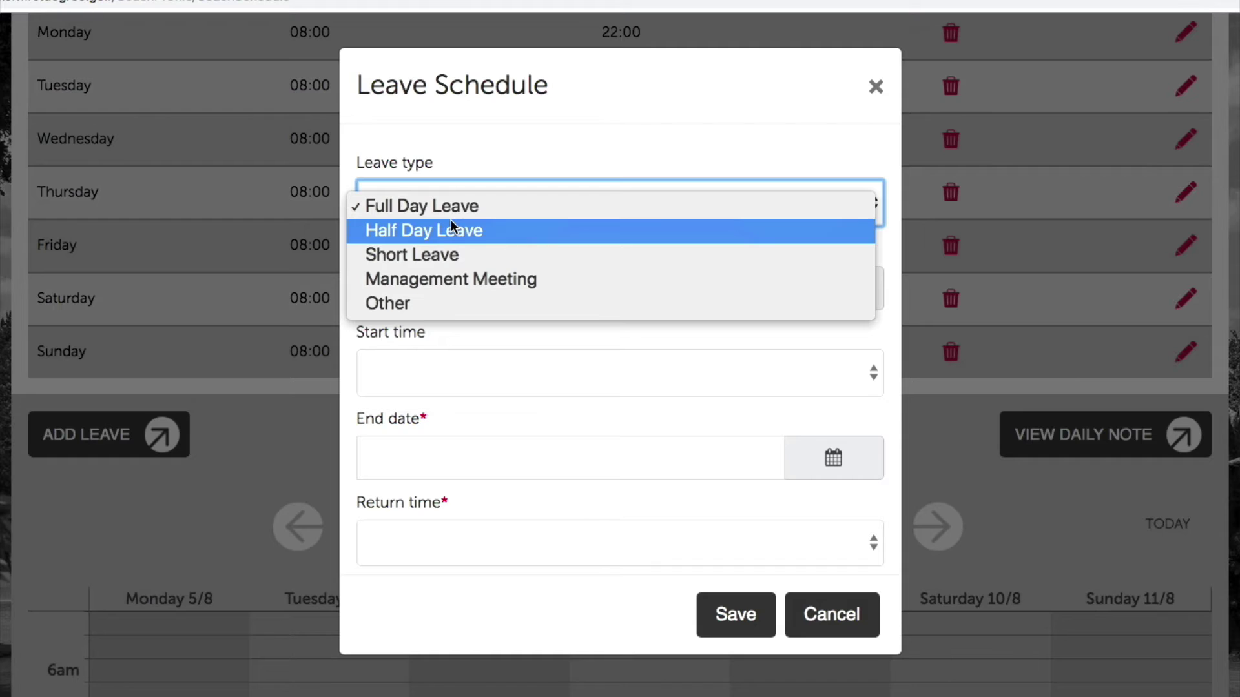
click(467, 256)
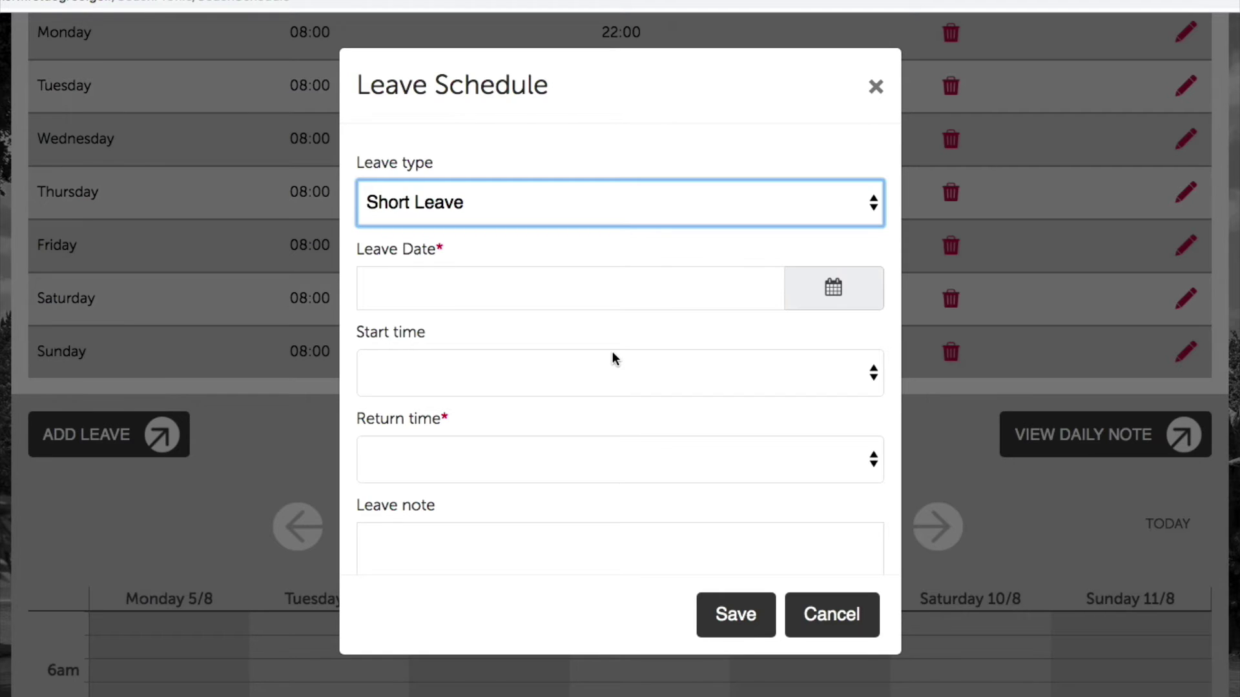
scroll(583, 445, down, 3)
click(568, 462)
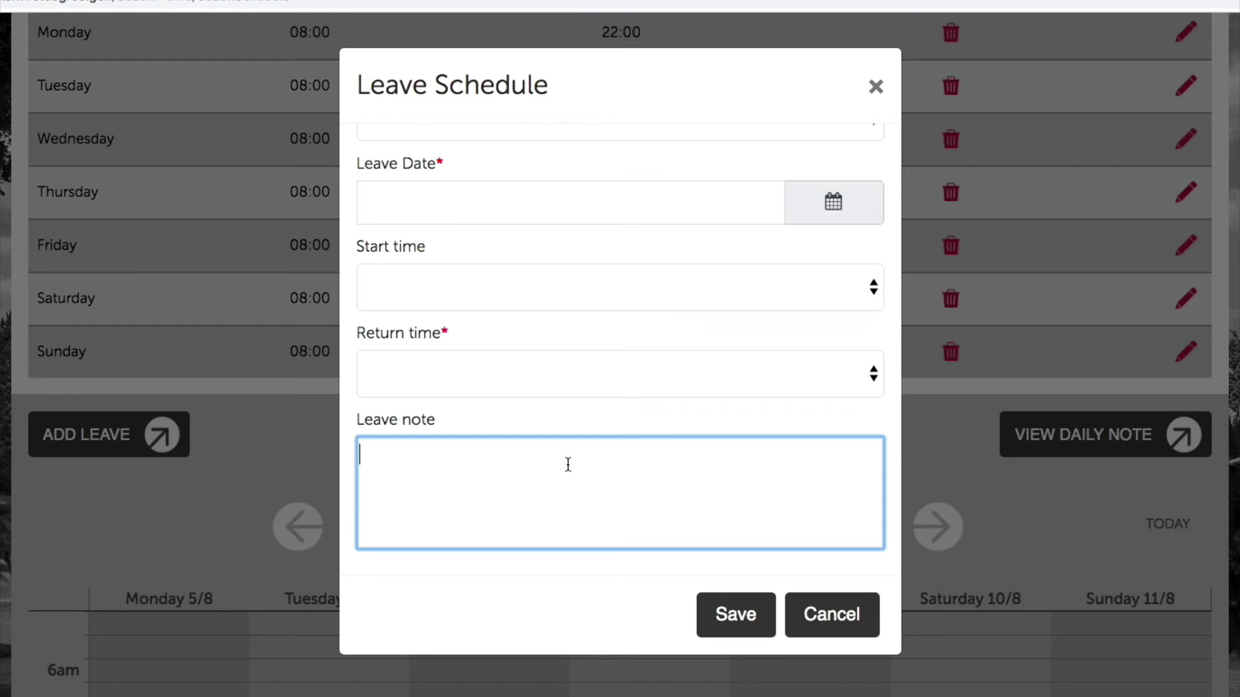
Try the Management Meeting leave type and look through its start time options without choosing one
scroll(714, 233, up, 3)
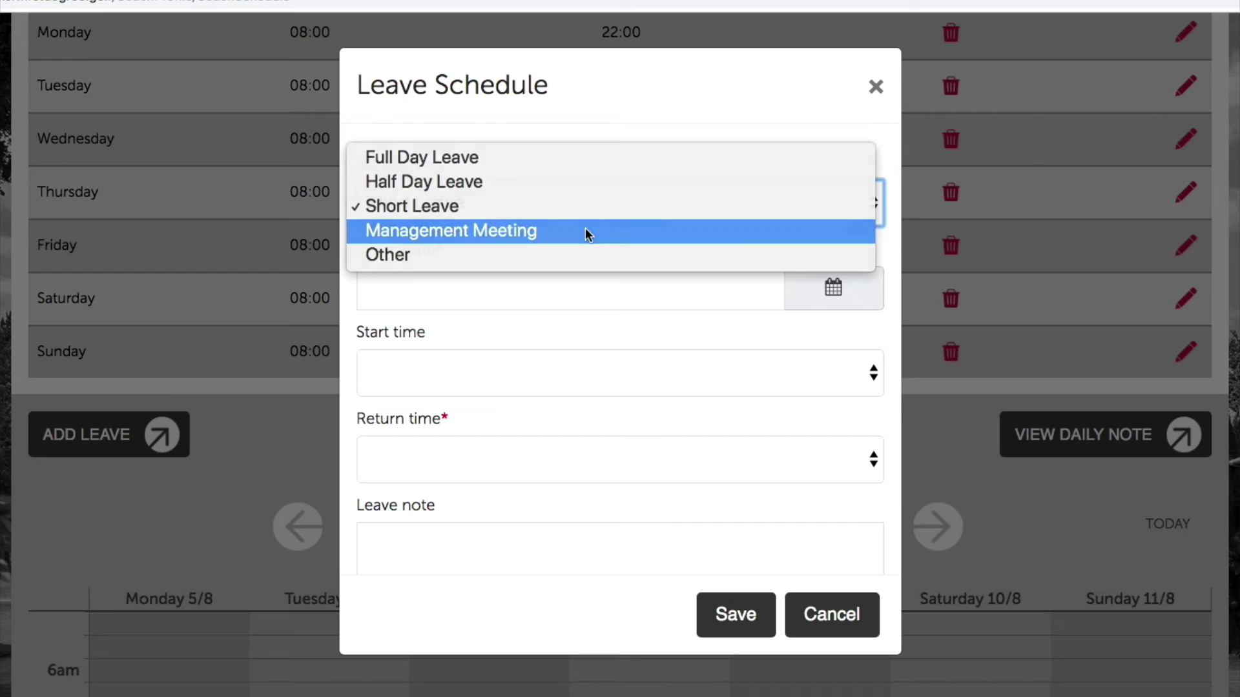
click(585, 232)
click(684, 377)
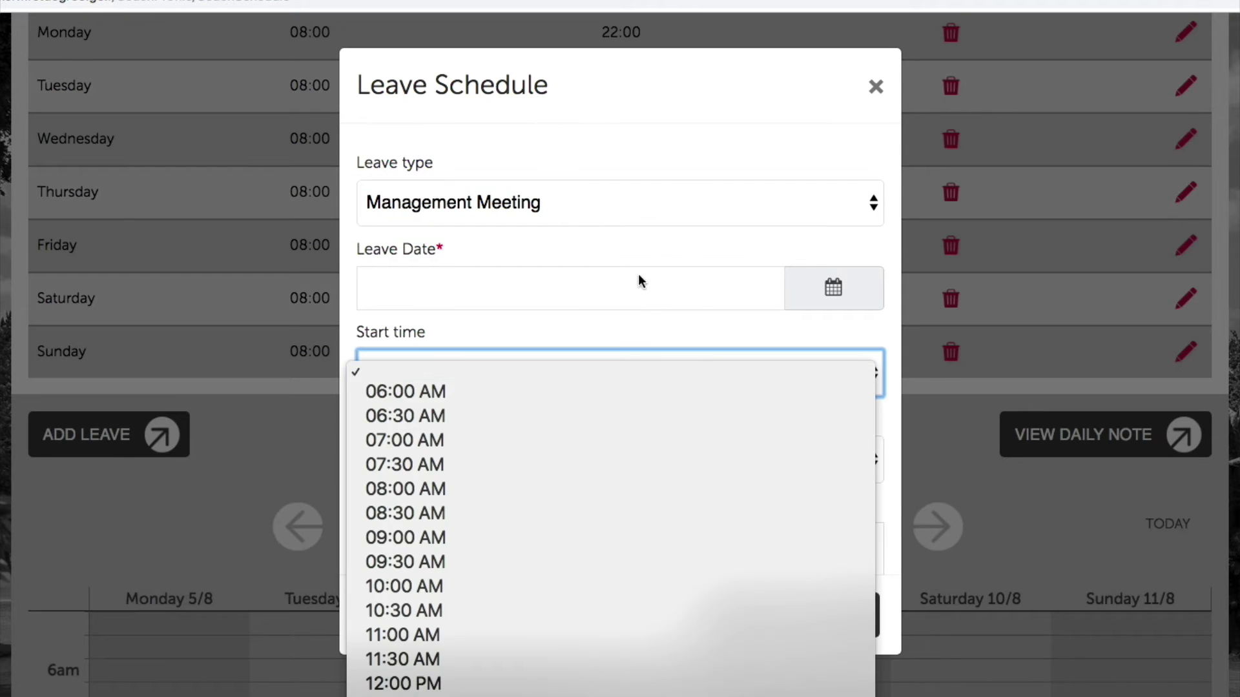
click(638, 274)
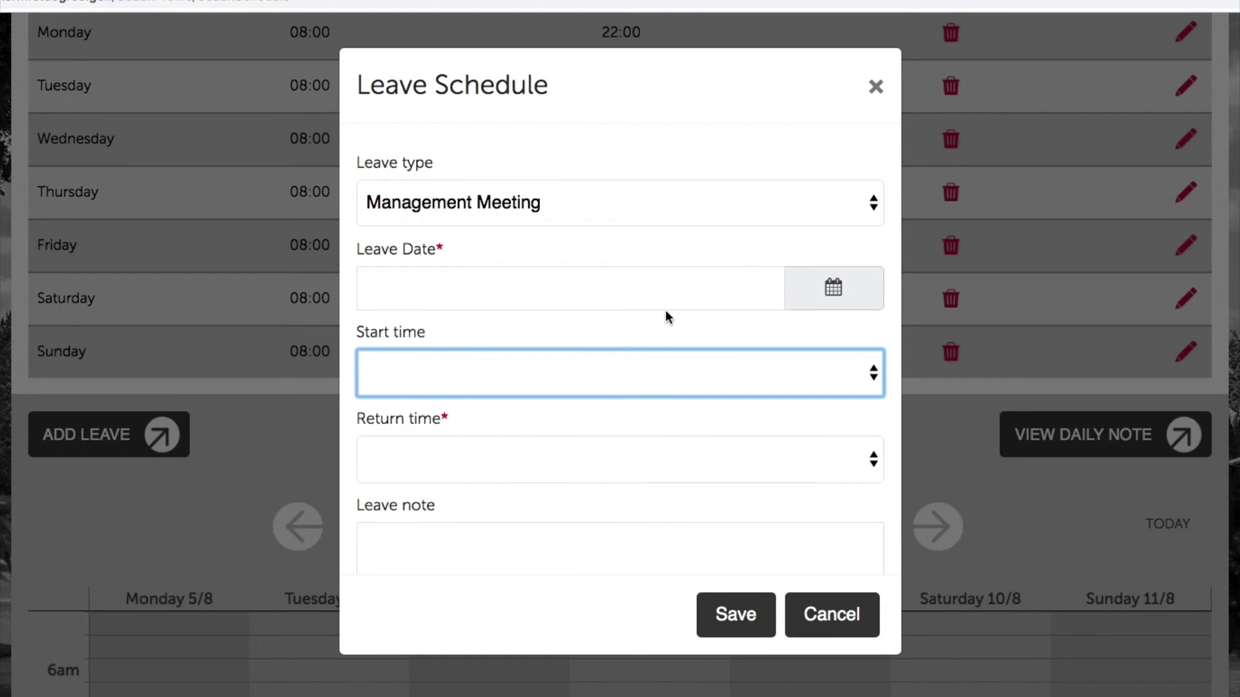
Set the leave type to Other and enter Shop Hours as its description
click(670, 202)
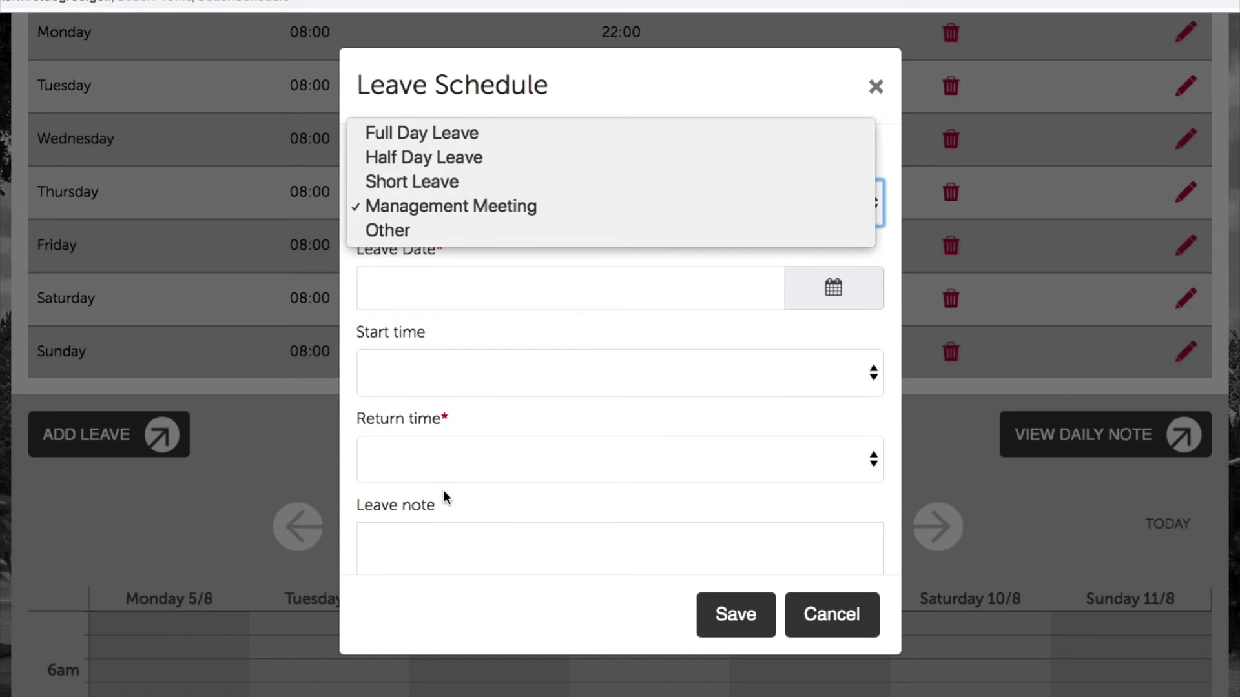
click(453, 231)
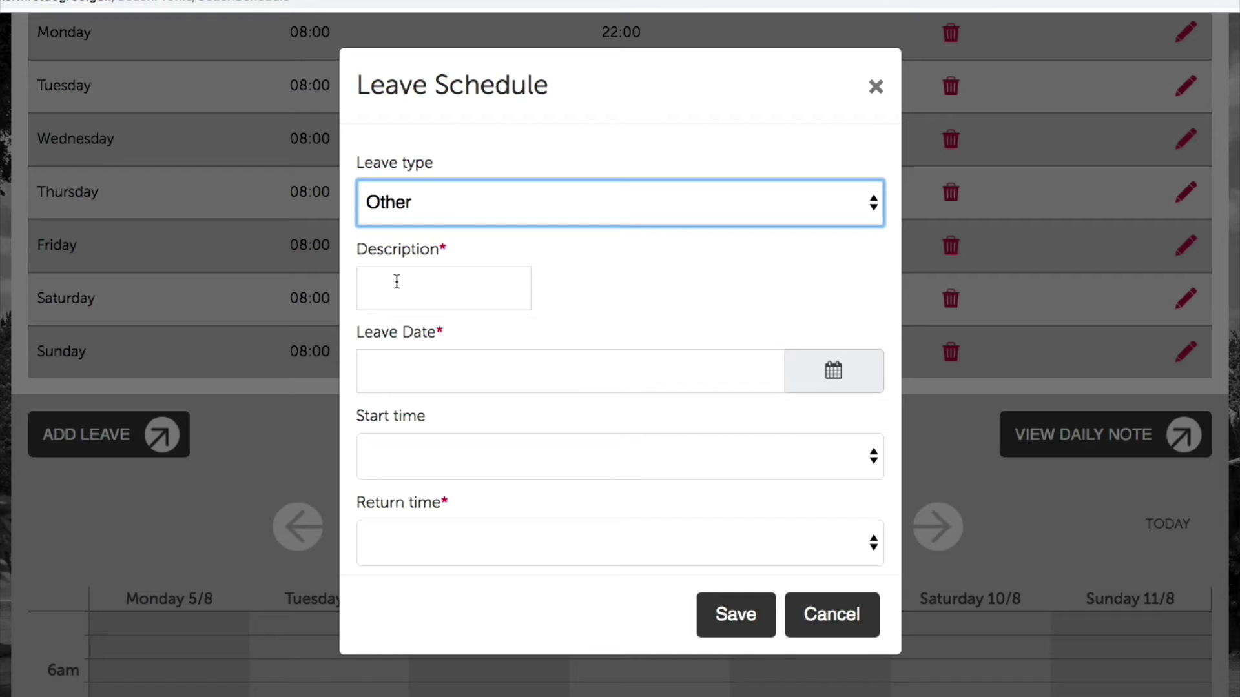
click(436, 297)
click(507, 183)
click(586, 271)
click(430, 292)
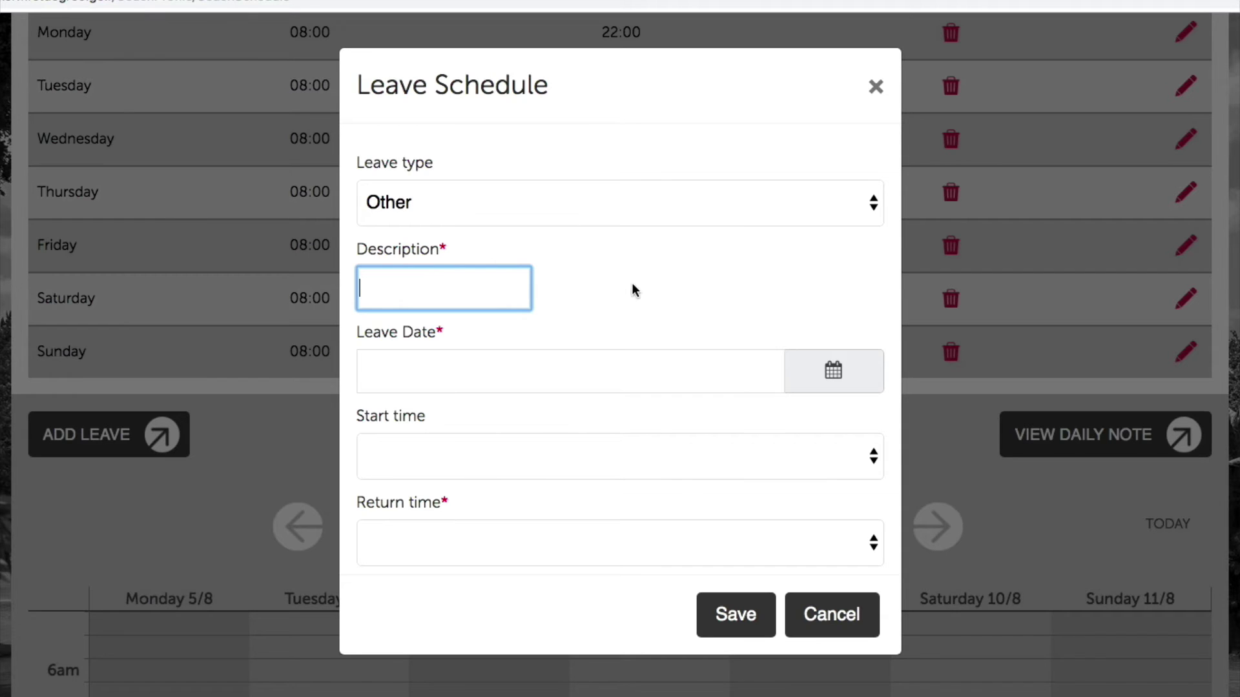
click(734, 219)
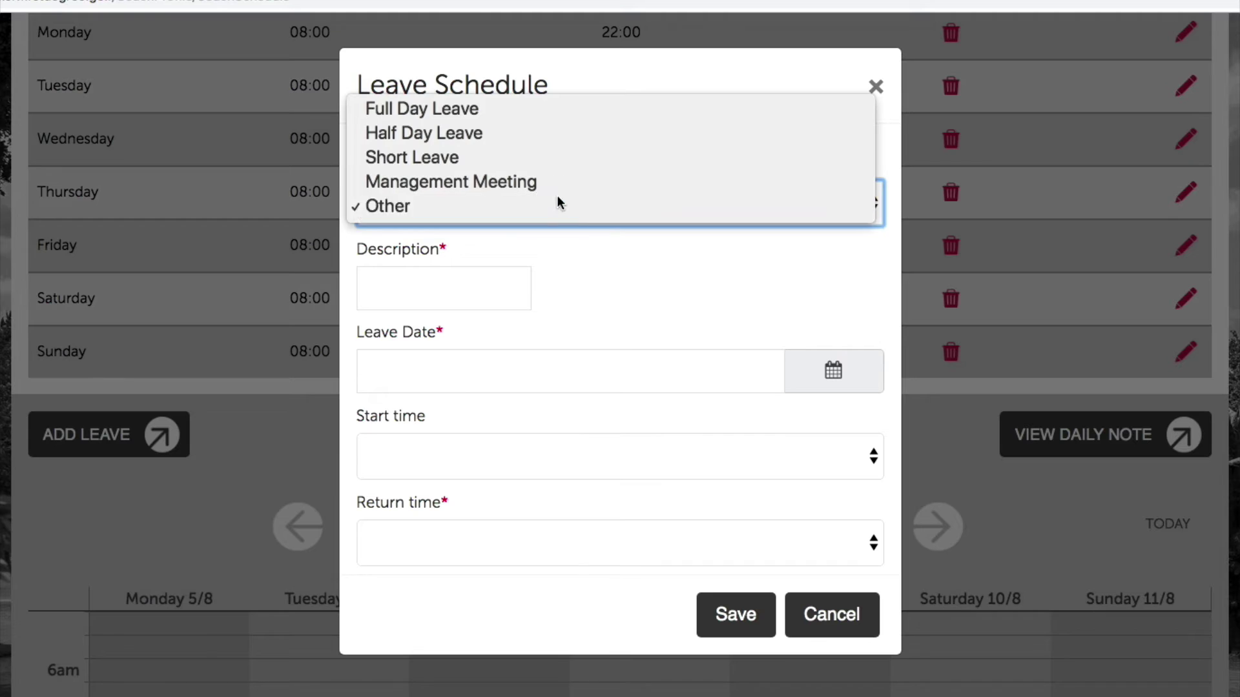
click(457, 271)
click(456, 271)
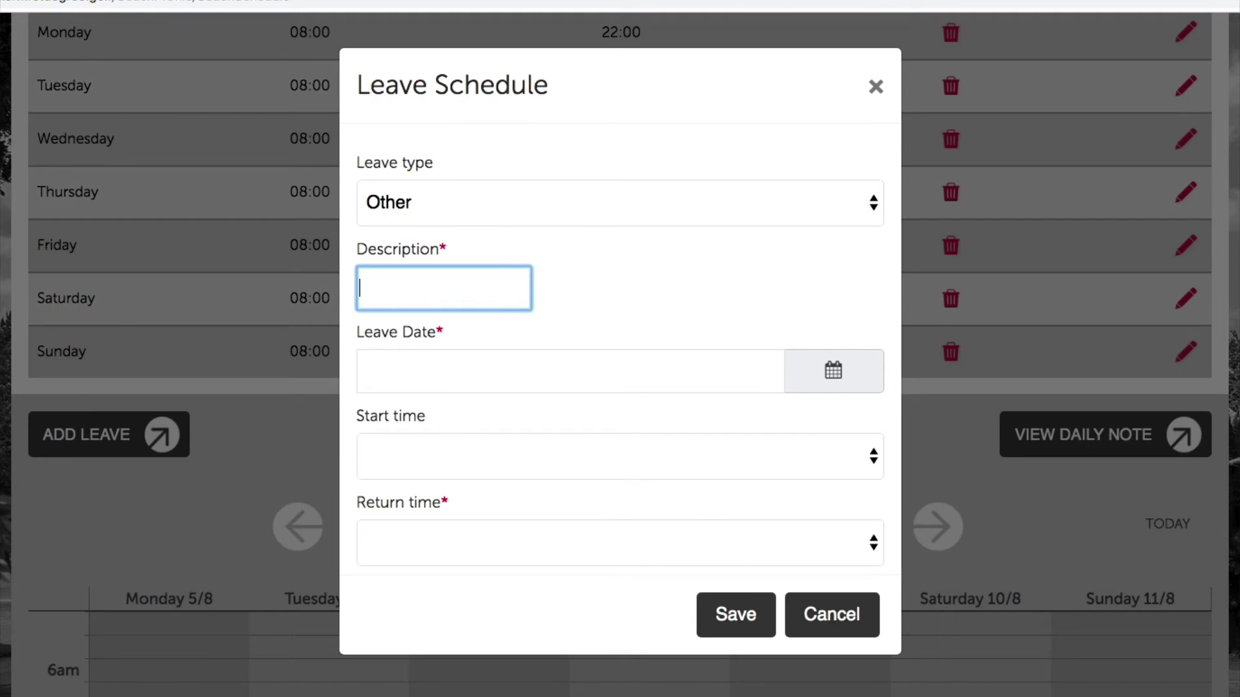
text(Shop Hours)
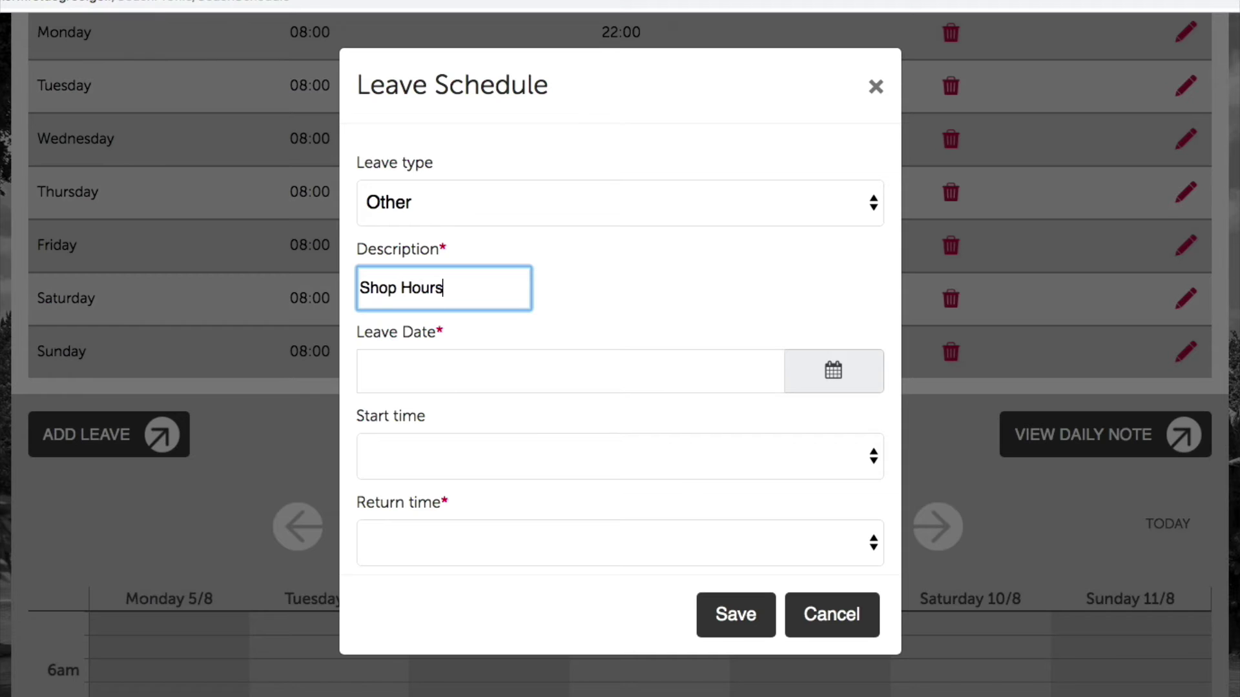
Set the Shop Hours leave date to 05/08/2019, with start time 07:00 AM and return time 03:00 PM
click(868, 379)
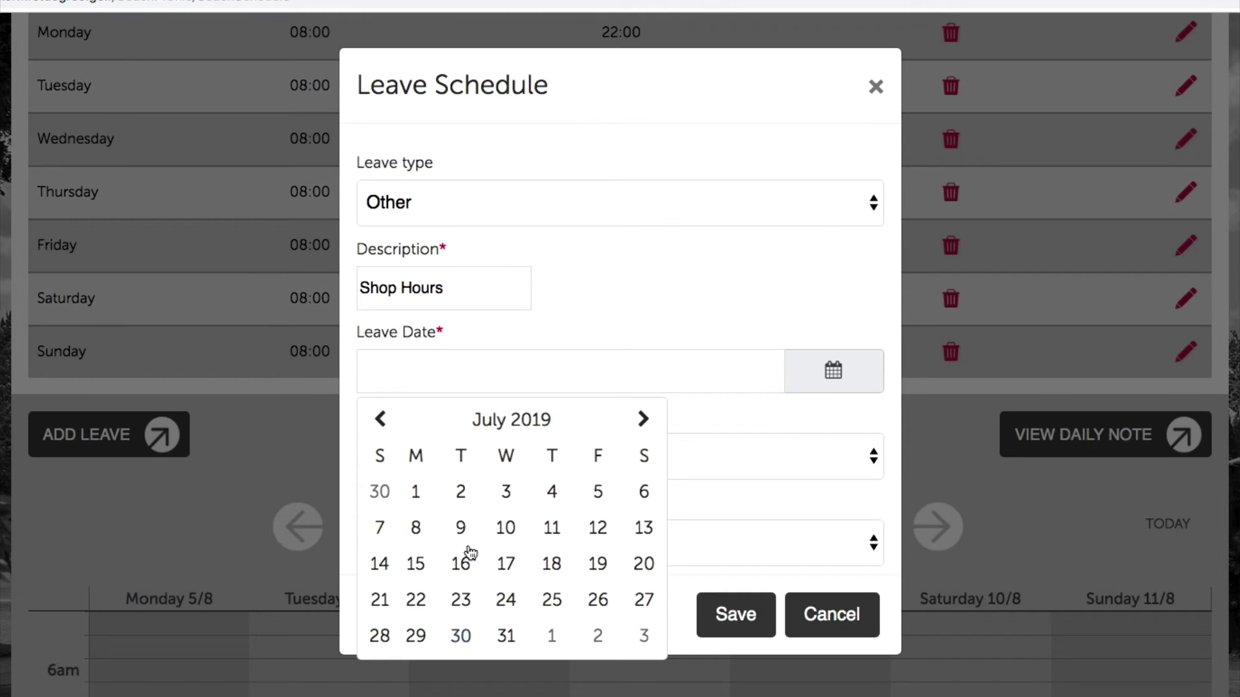
click(643, 419)
click(420, 526)
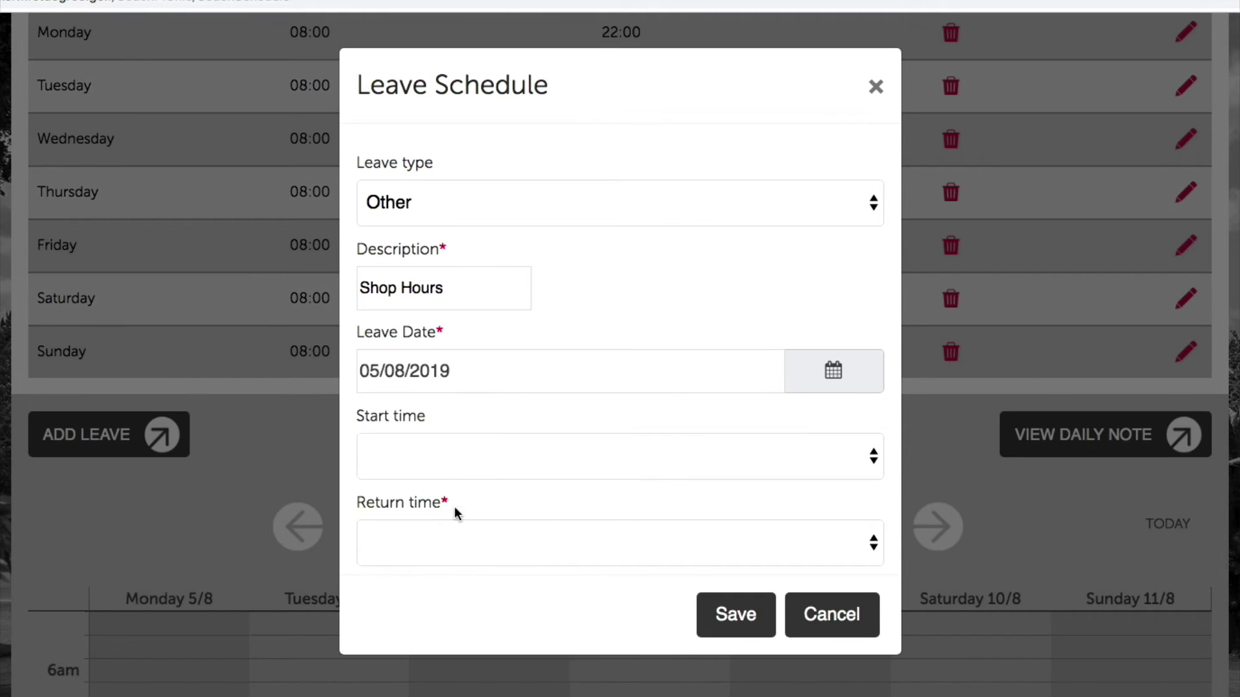
click(548, 459)
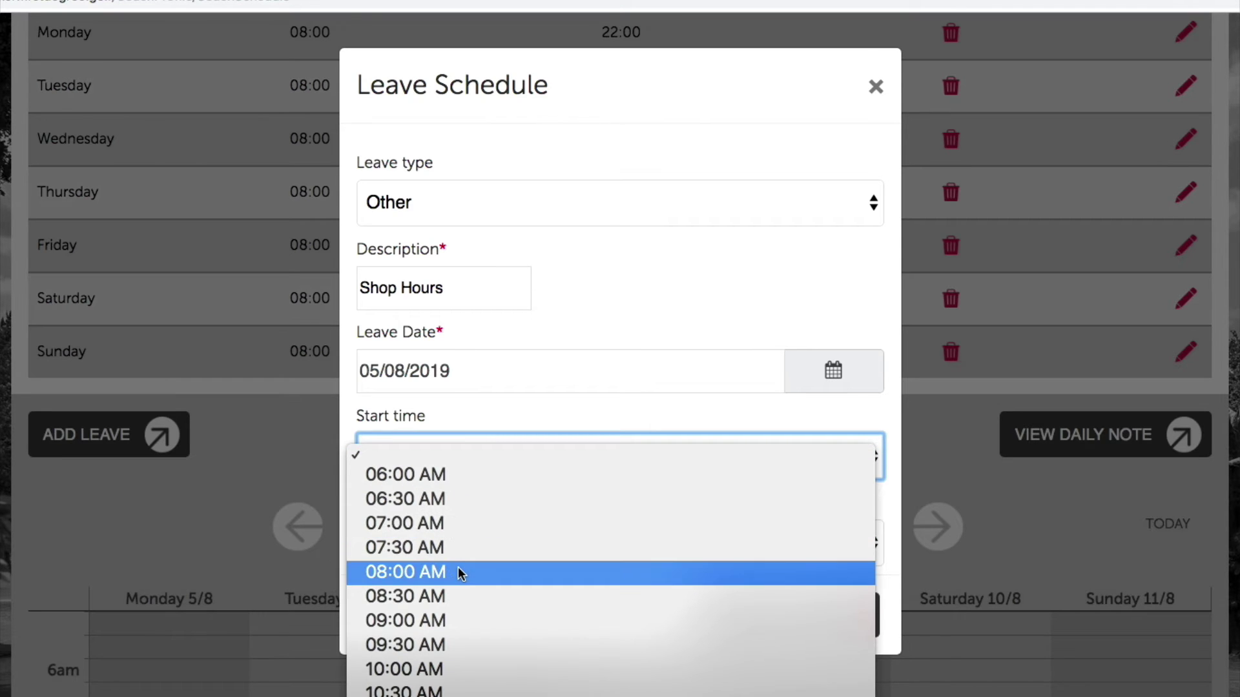
click(464, 524)
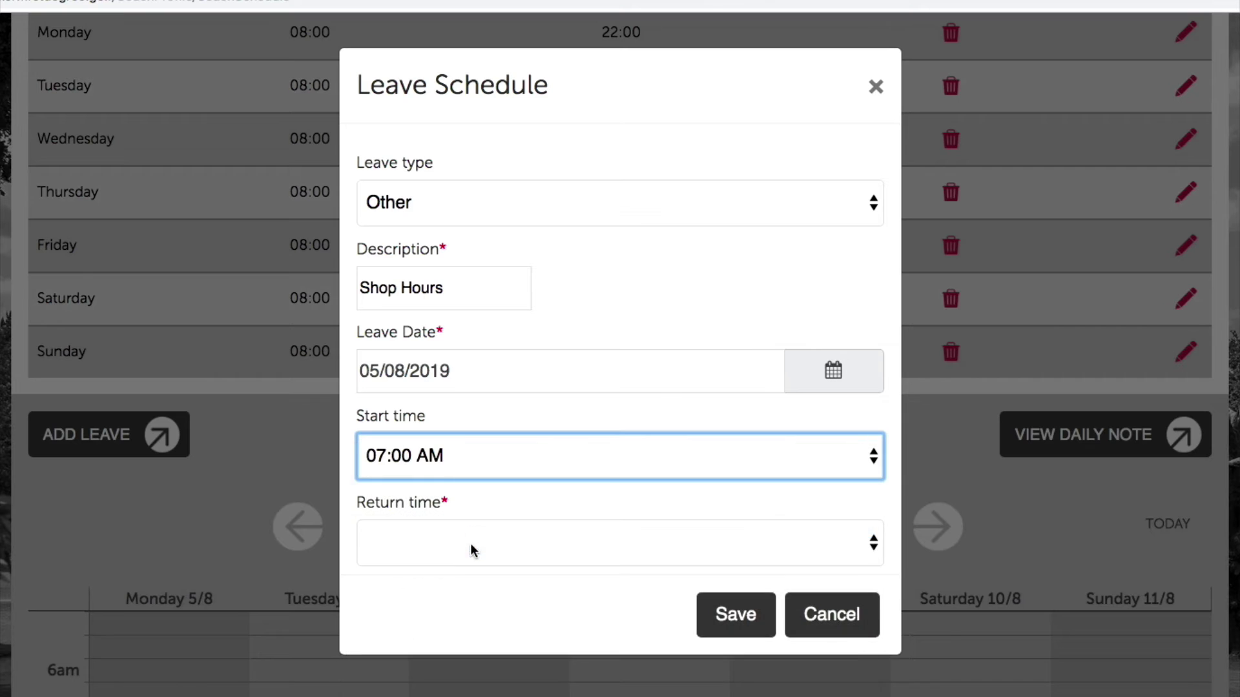
click(470, 543)
scroll(512, 675, down, 5)
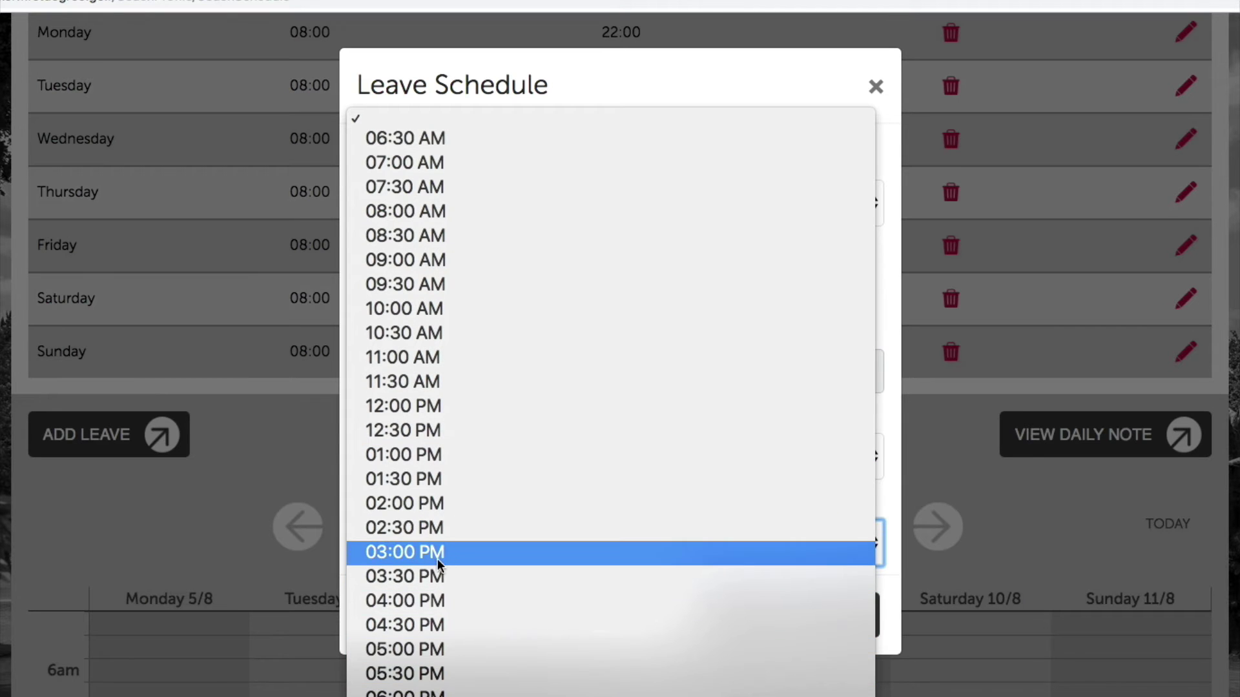
click(461, 560)
Save the Shop Hours leave and review its block on Monday 5/8 in the coach schedule calendar
click(736, 610)
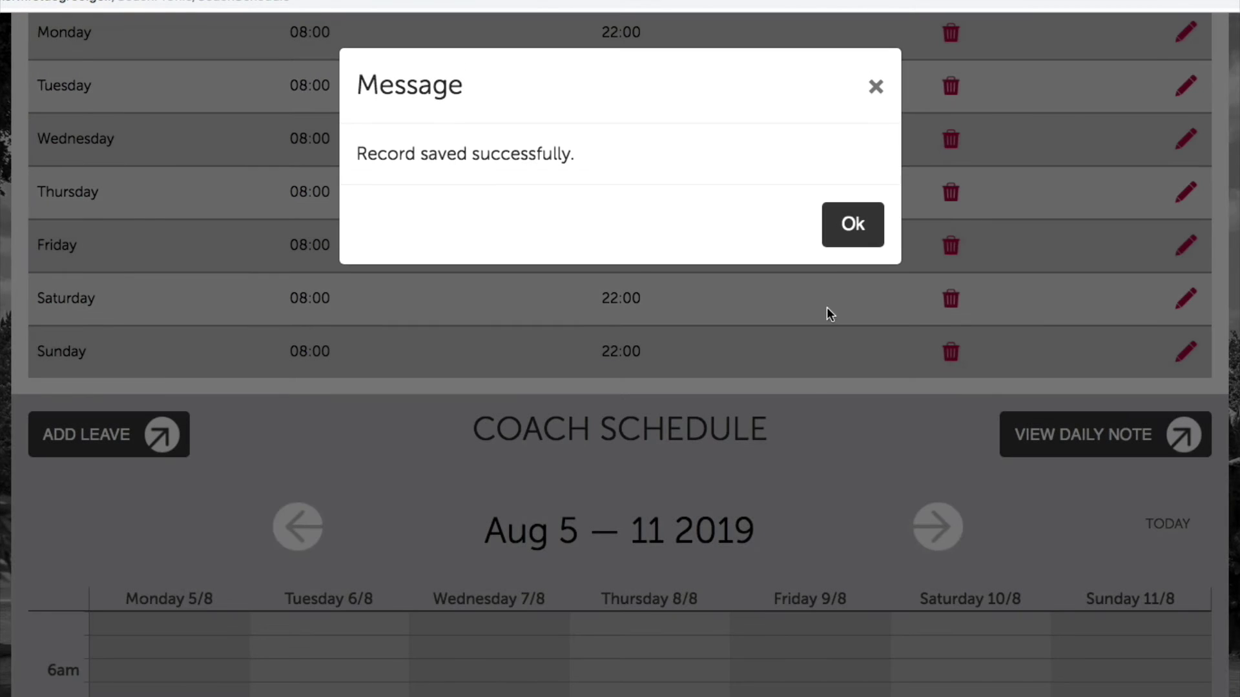
click(865, 247)
scroll(723, 407, down, 5)
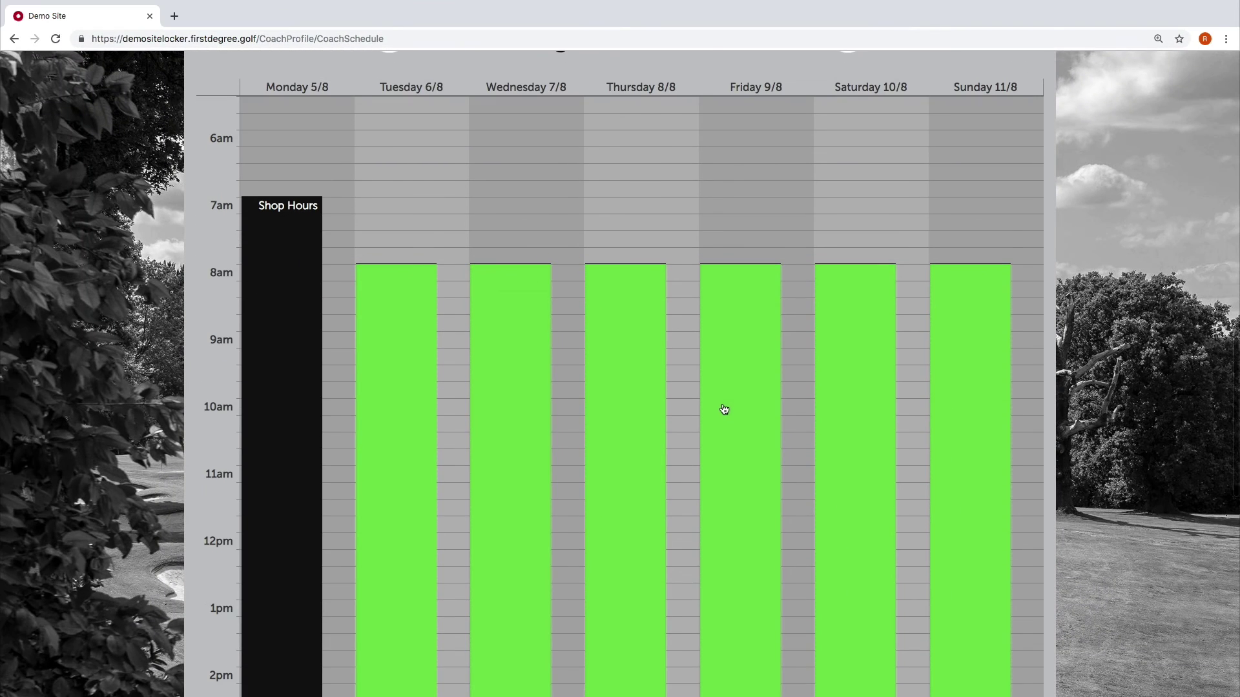
scroll(722, 417, down, 3)
scroll(368, 232, up, 3)
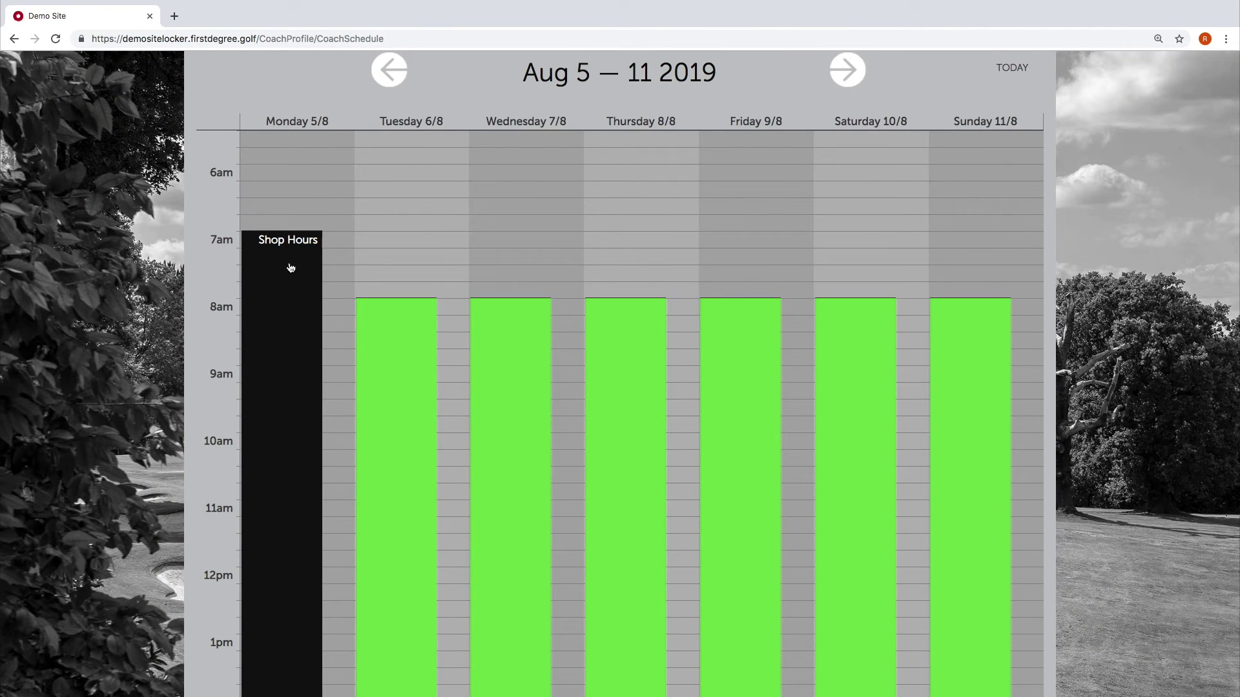
scroll(271, 316, down, 3)
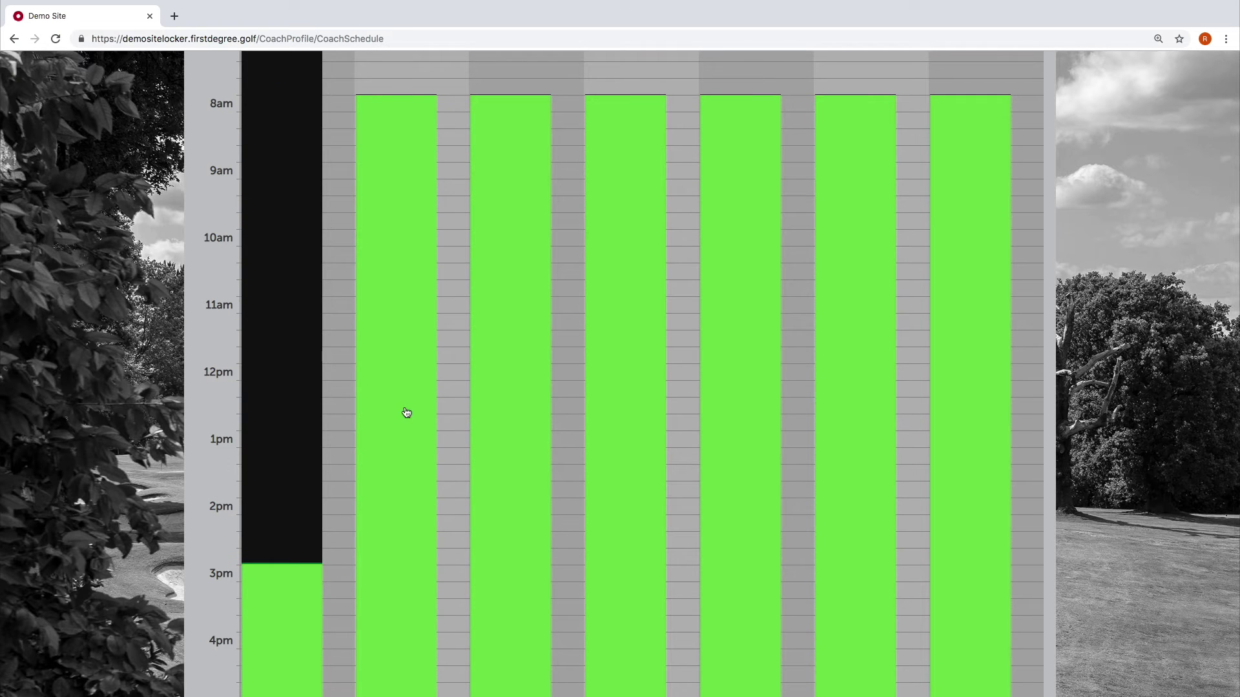
Start another leave entry of type Full Day Leave with the leave date 08/08/2019
scroll(671, 439, up, 5)
scroll(672, 427, up, 3)
click(271, 301)
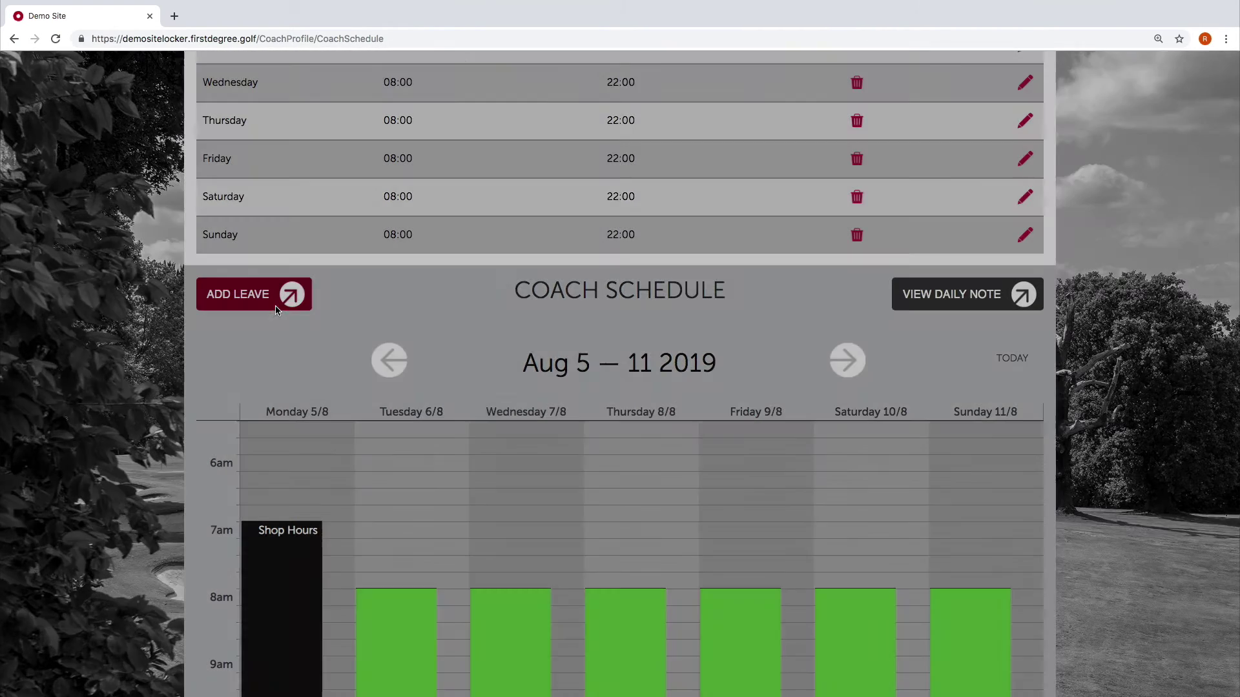
click(559, 185)
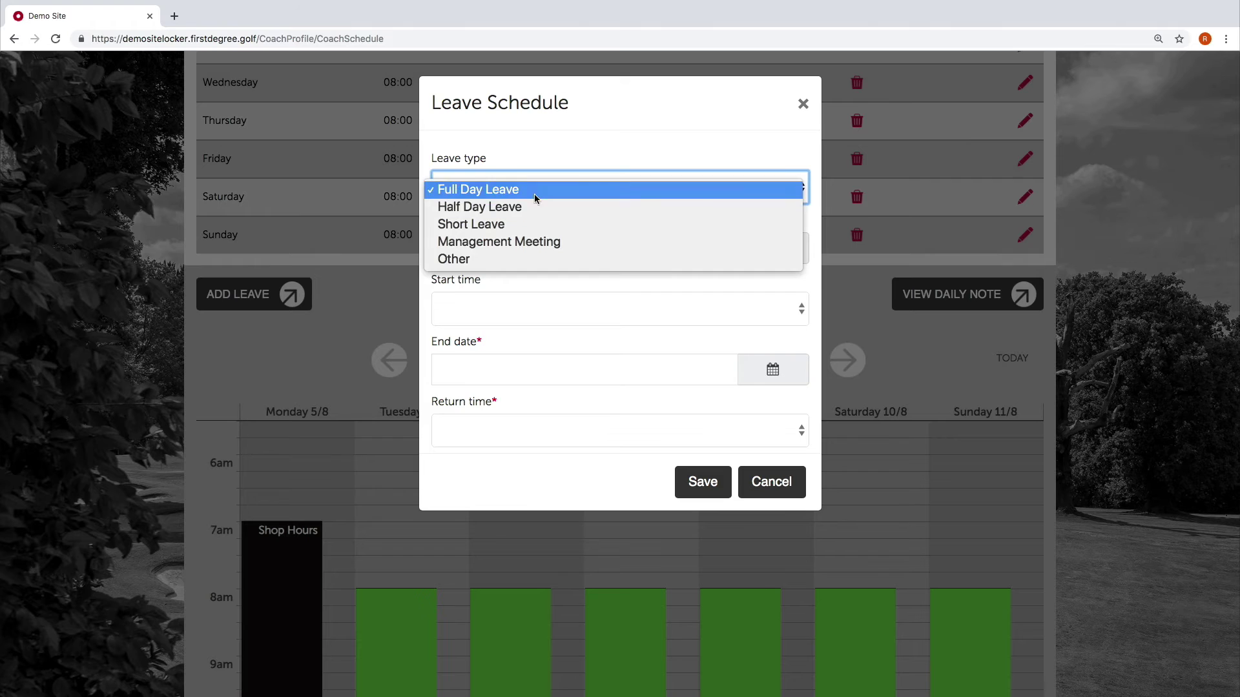
click(534, 194)
click(542, 253)
click(775, 254)
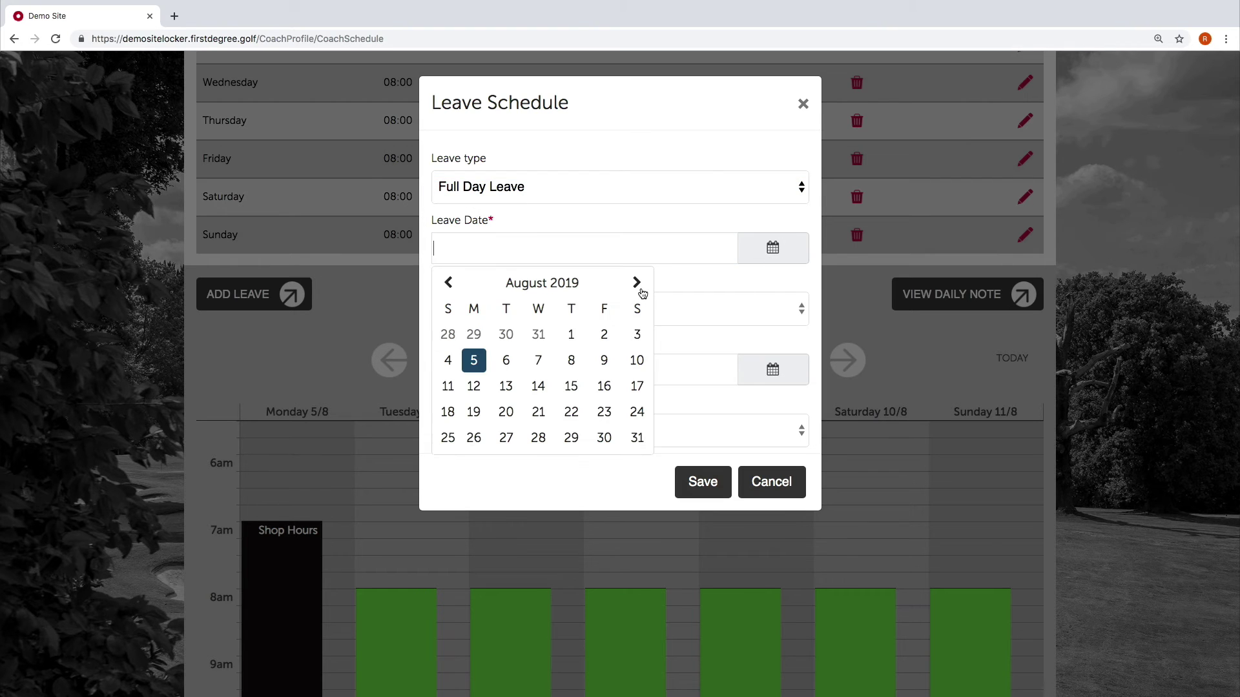
click(572, 360)
click(561, 366)
click(573, 331)
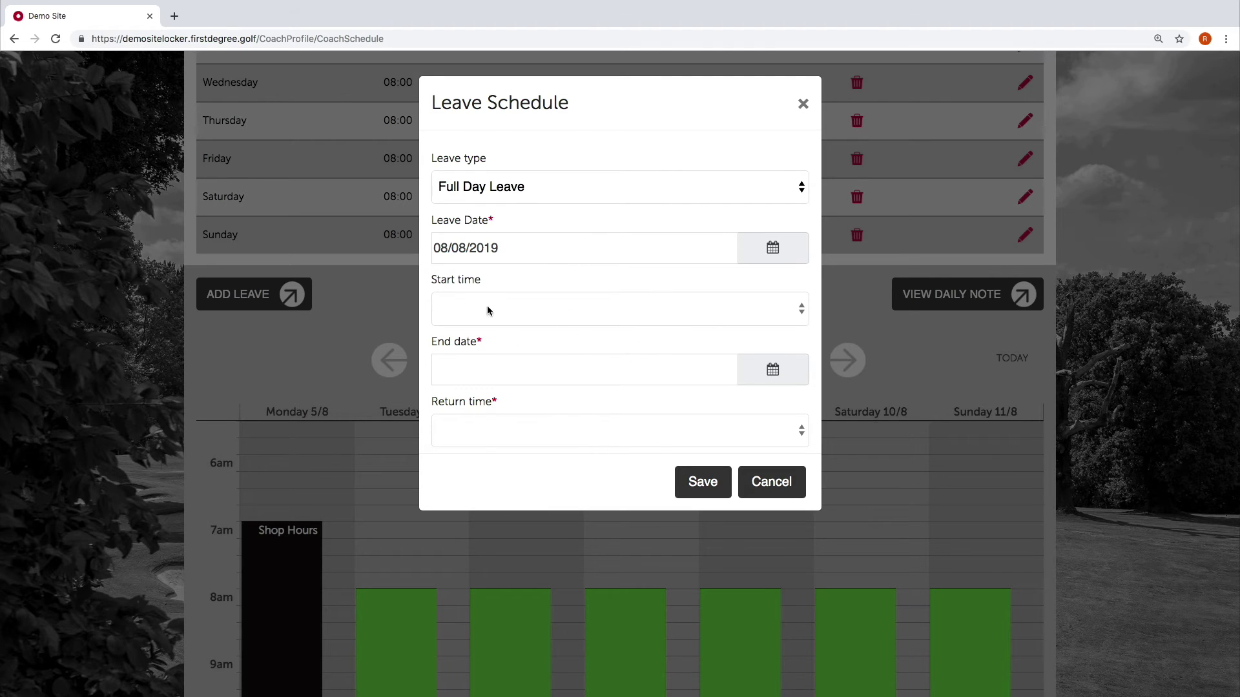
Set the end date of the full day leave to 08/08/2019
click(765, 371)
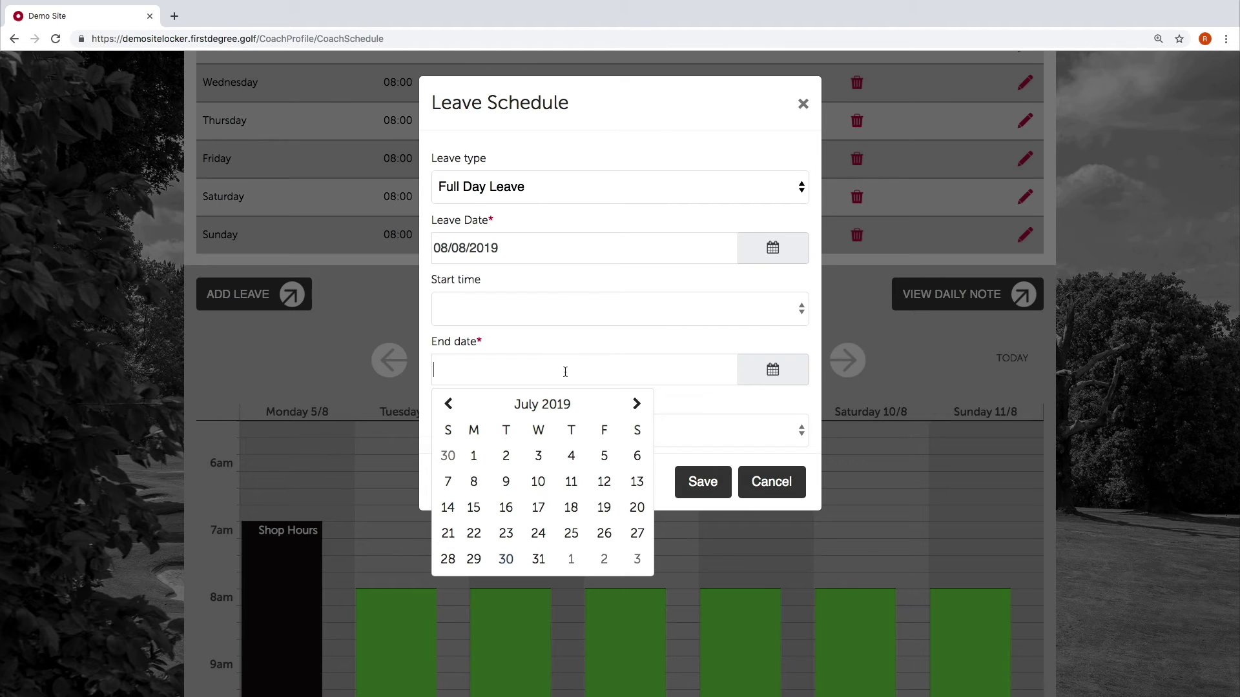
click(780, 372)
click(780, 373)
click(636, 404)
click(572, 482)
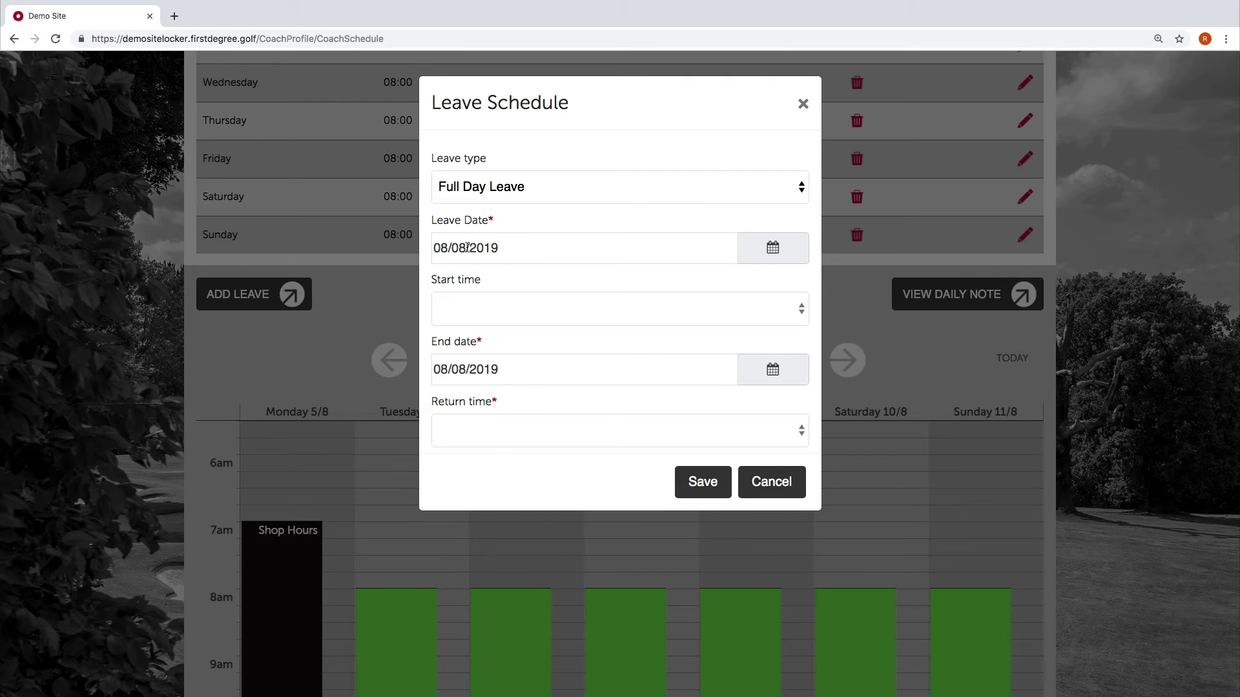
Save the full day leave and review its block on Thursday 8/8 in the coach schedule calendar
scroll(504, 362, down, 1)
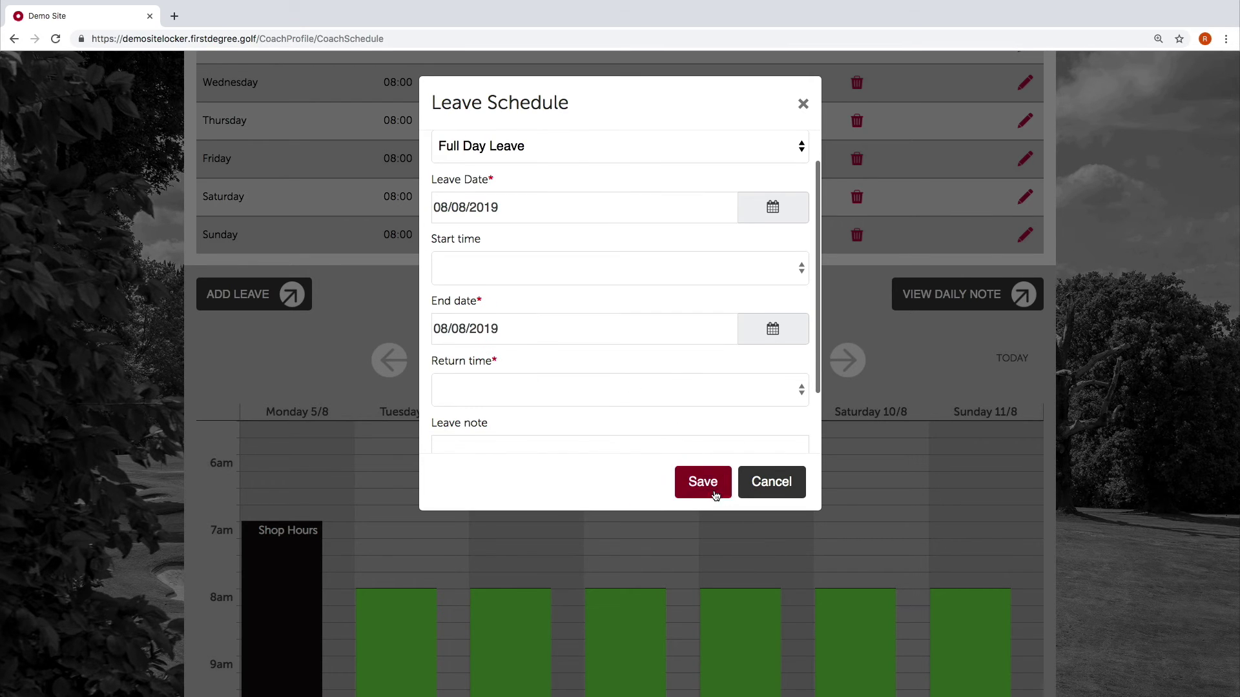
click(703, 484)
click(785, 202)
scroll(714, 304, down, 10)
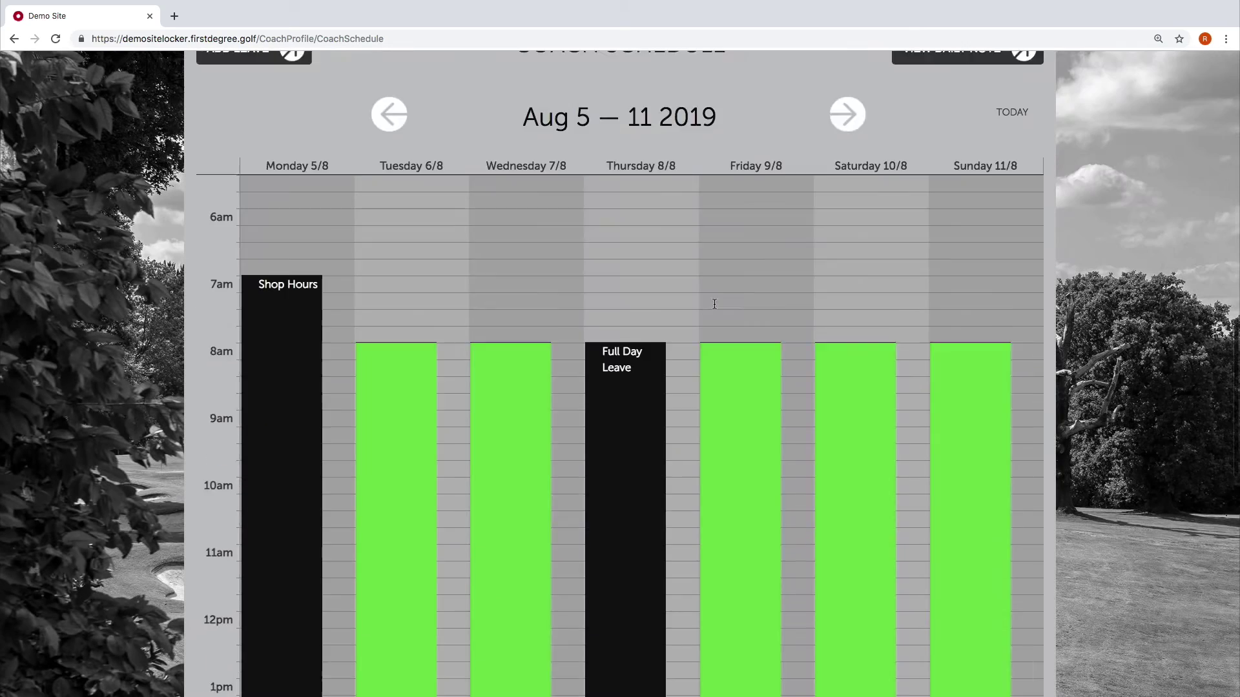
scroll(653, 299, up, 8)
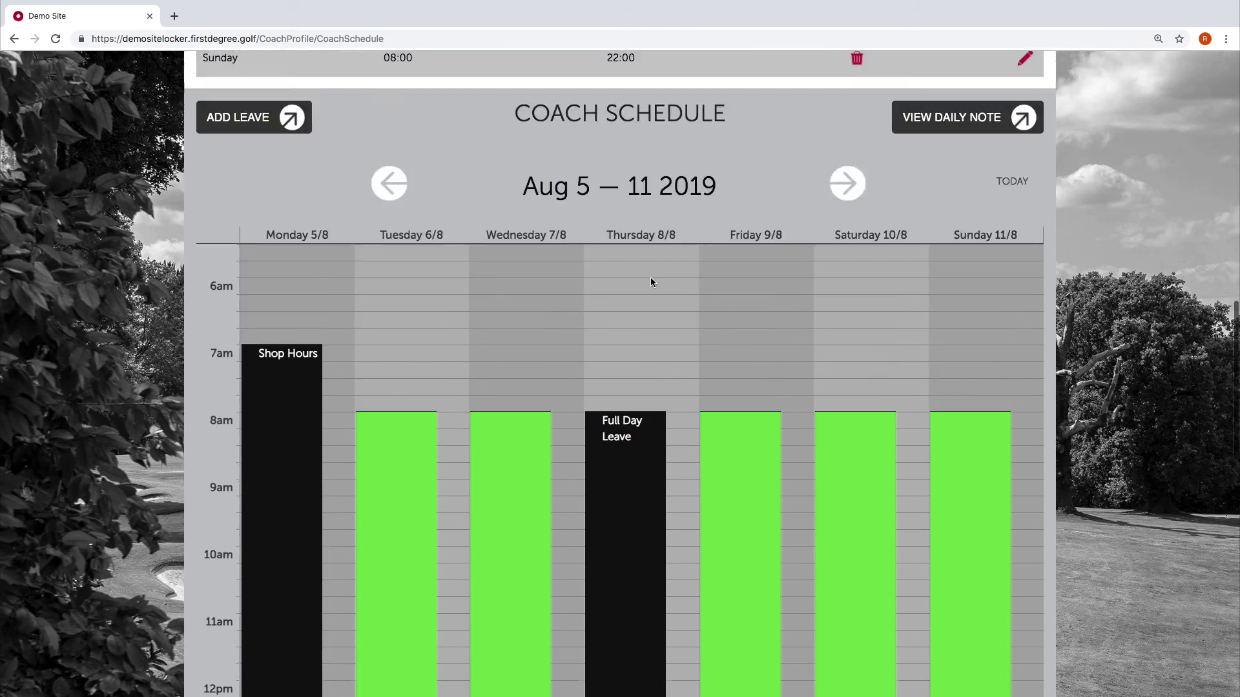
scroll(651, 284, down, 13)
Start another leave entry of type Short Leave with the leave date 10/08/2019
scroll(651, 284, up, 15)
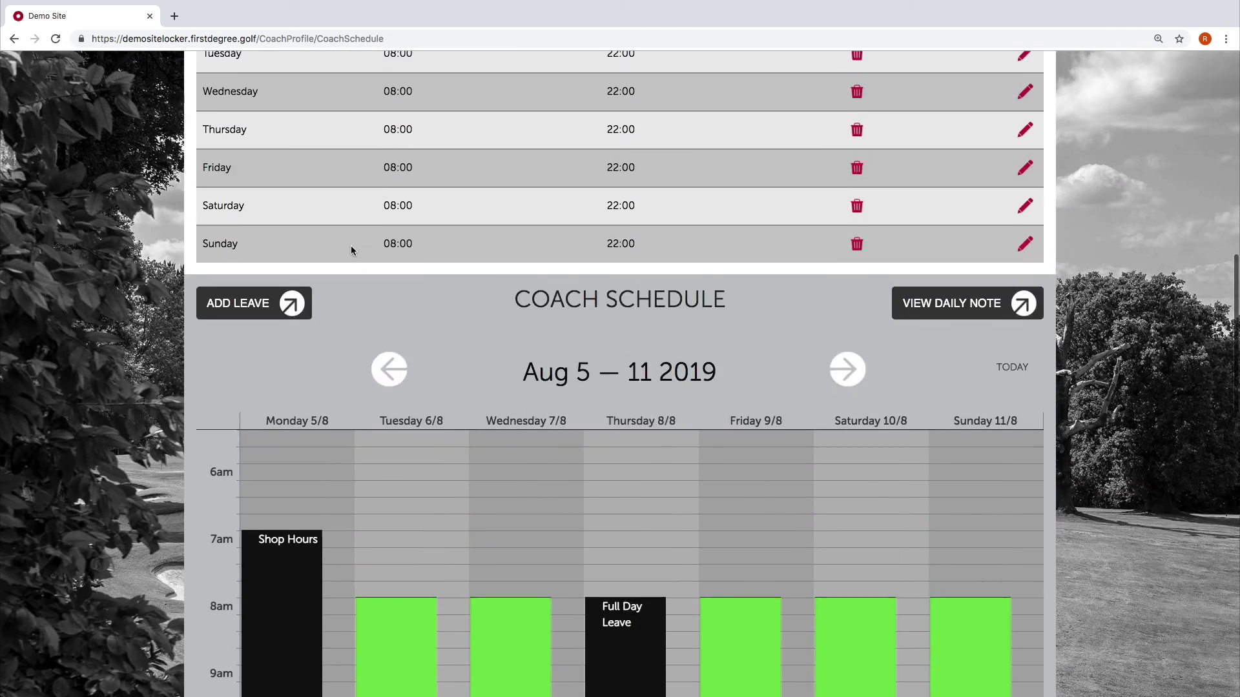
click(280, 317)
click(541, 161)
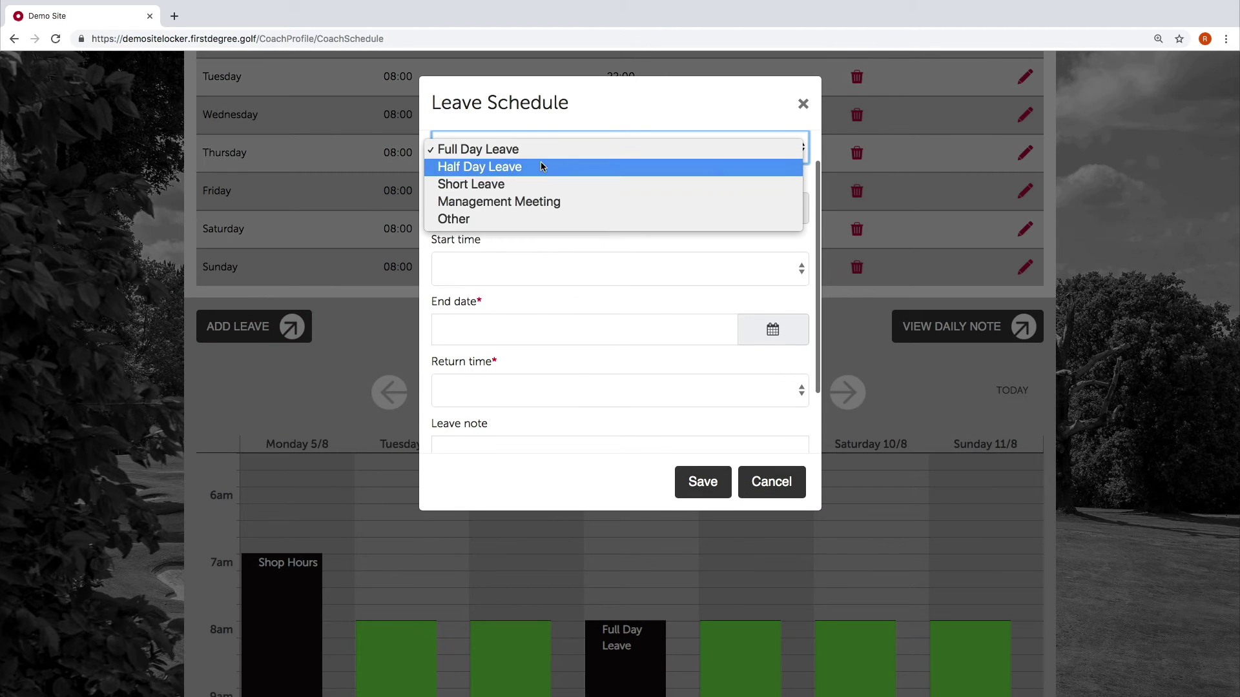
click(534, 184)
click(532, 213)
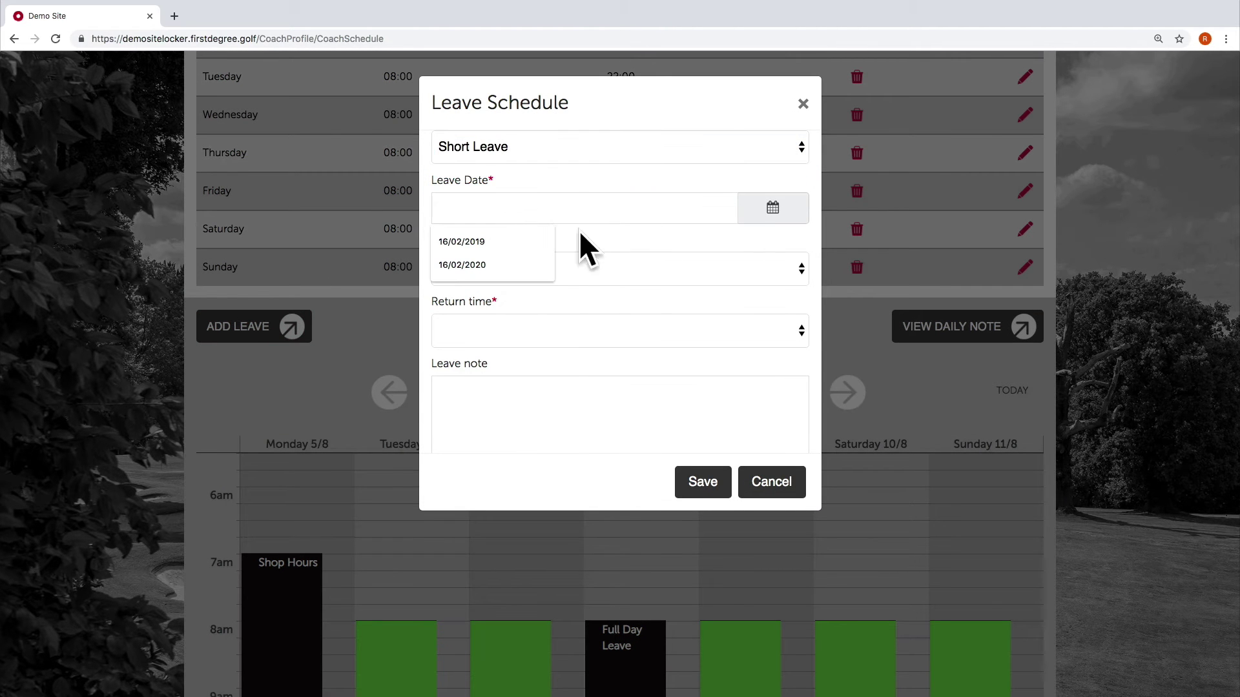
click(653, 242)
click(749, 216)
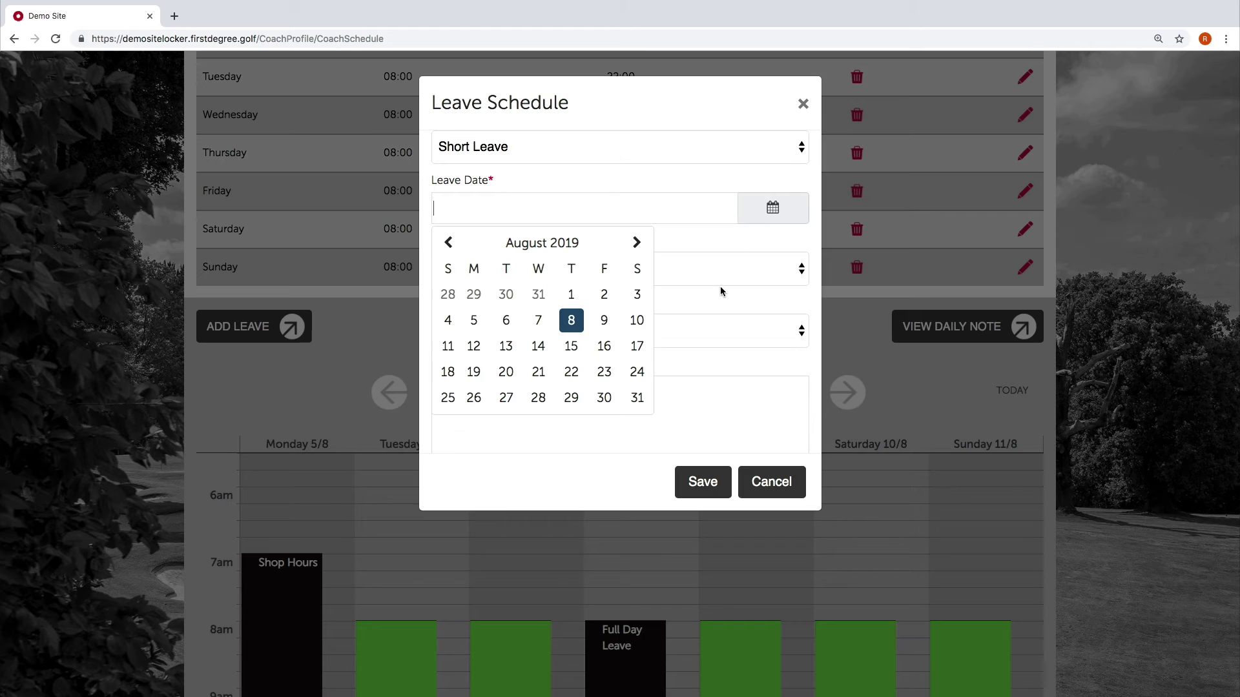
click(638, 319)
Set the short leave's start time to 03:00 PM and its return time to 10:00 PM
click(591, 277)
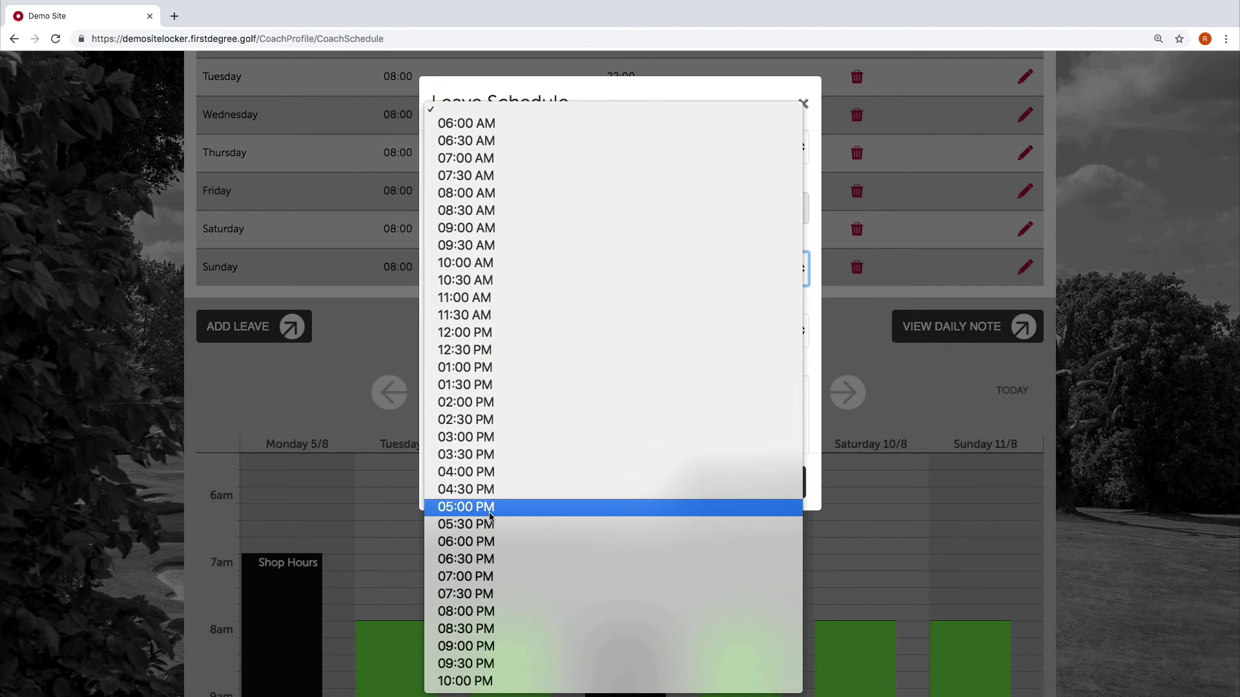
click(476, 437)
click(500, 339)
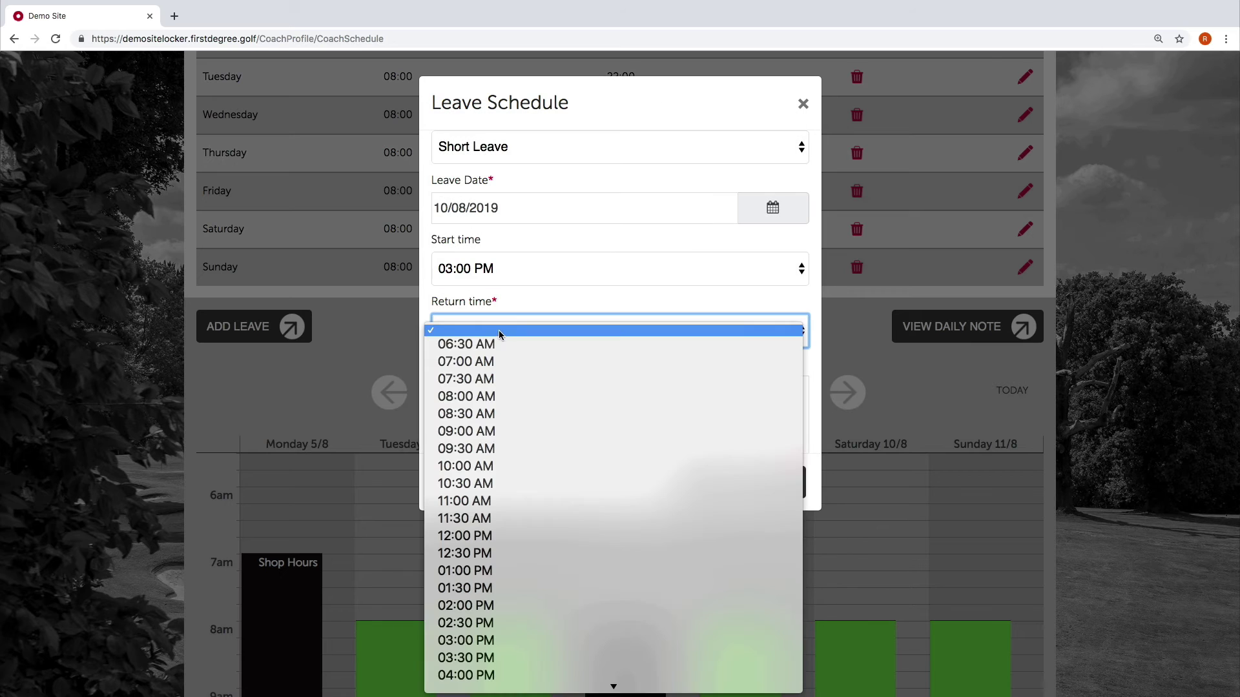
click(468, 679)
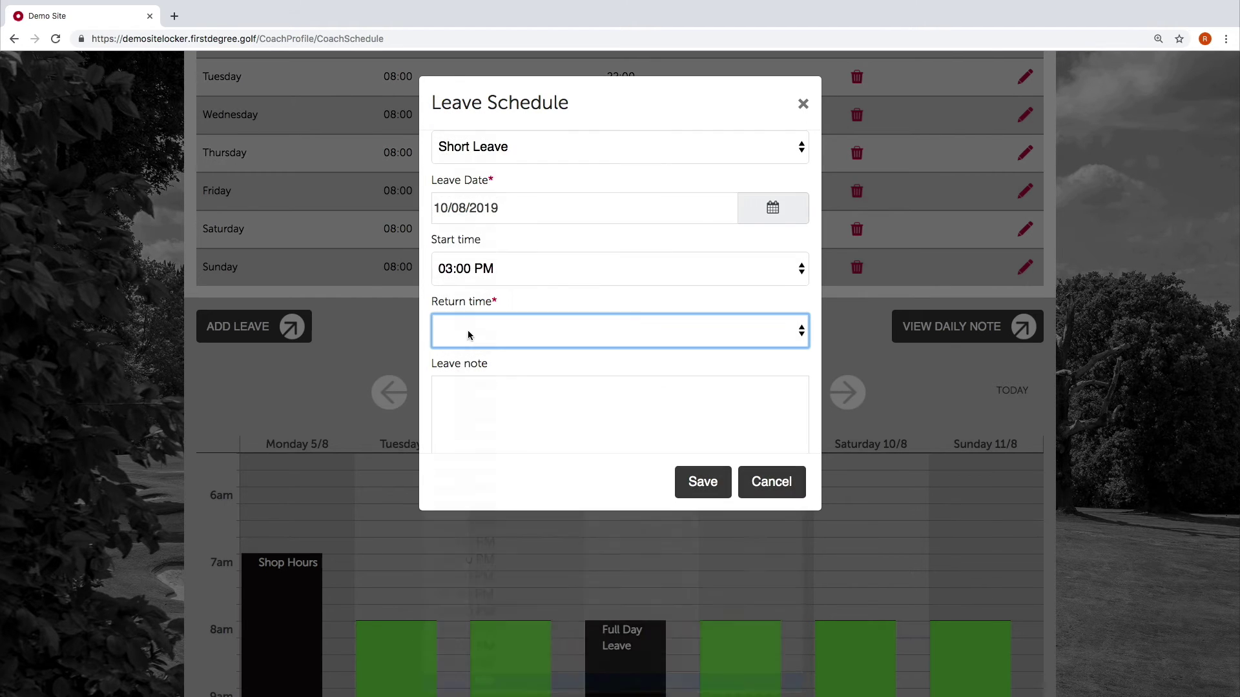
Add the leave note "Meal Out" to the short leave and save the entry
click(530, 399)
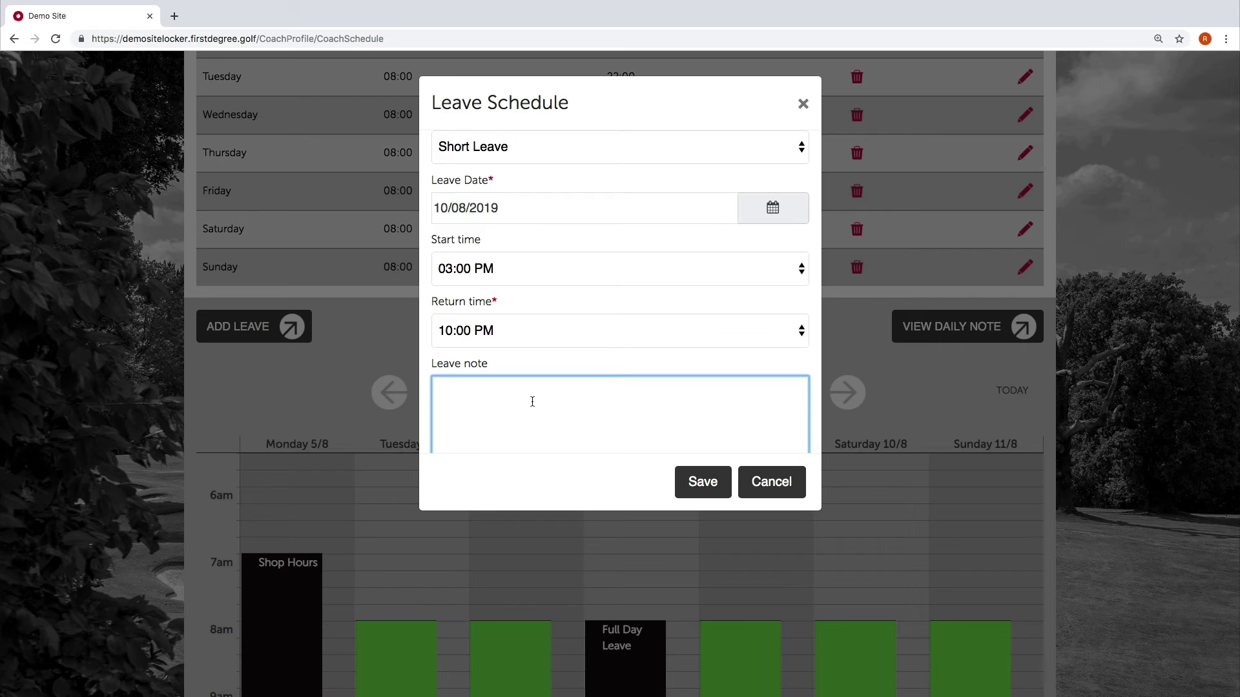
text(Meal Out)
click(714, 492)
click(789, 204)
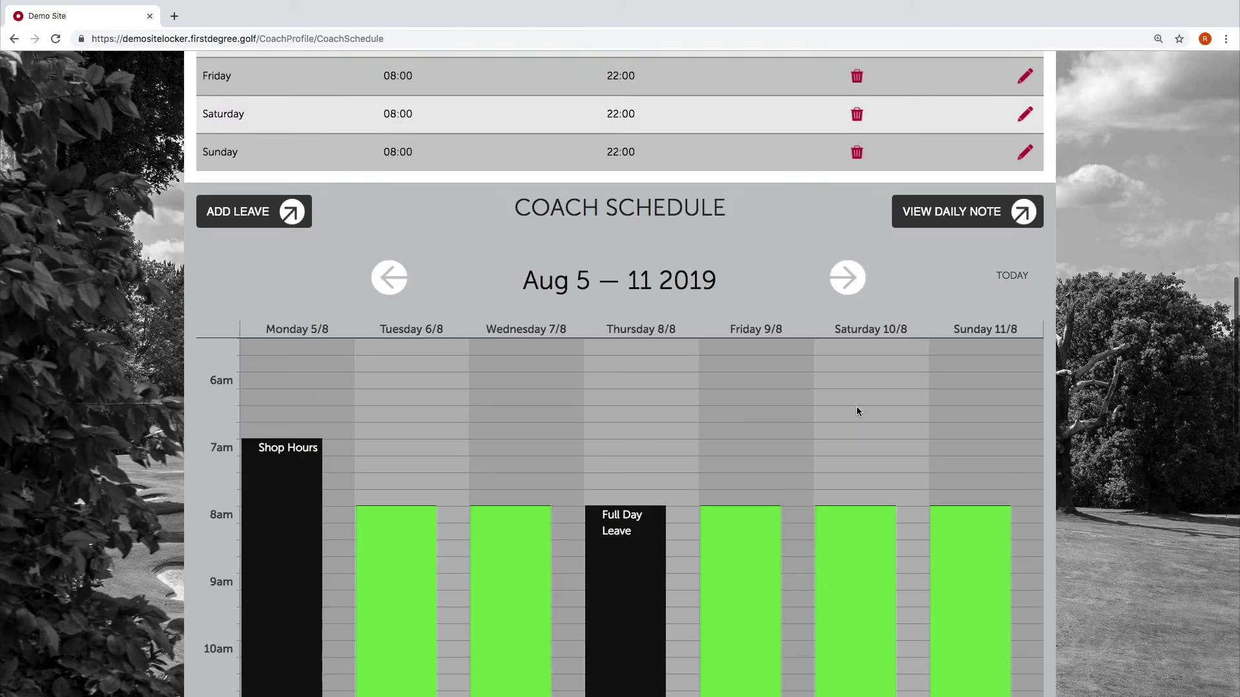
Review the leave blocks and available hours across the Aug 5 – 11 2019 week of the coach schedule
scroll(856, 411, down, 10)
scroll(855, 416, up, 9)
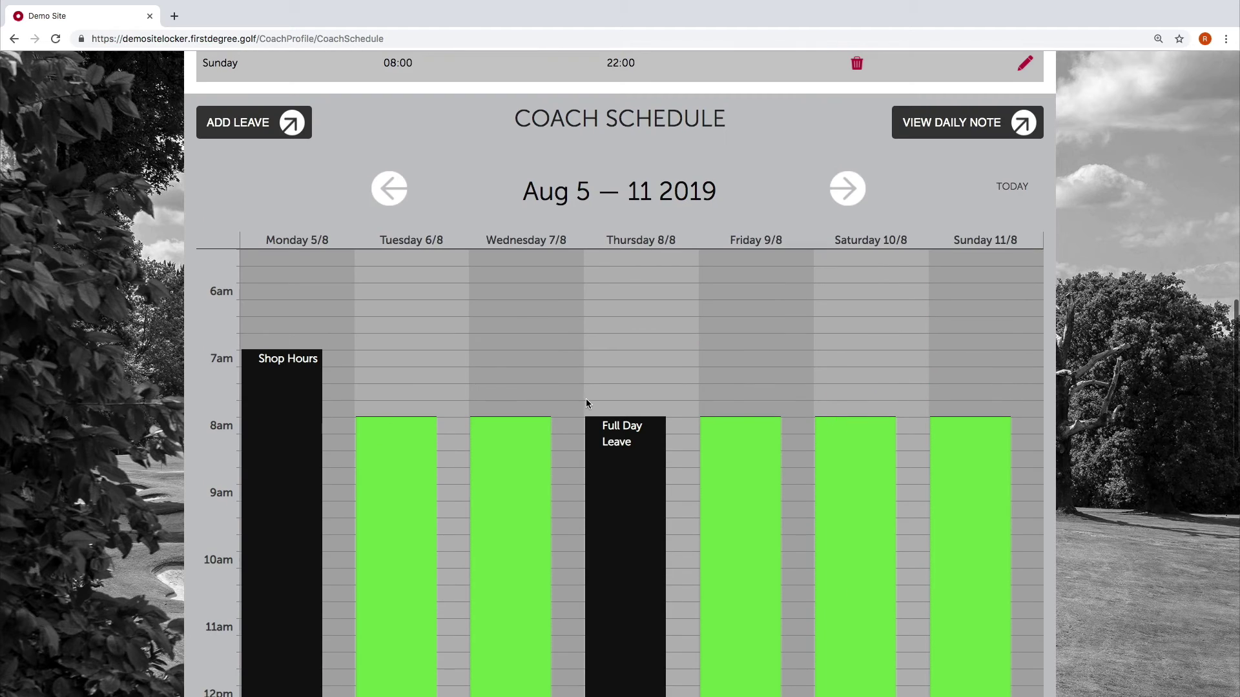
scroll(390, 456, down, 3)
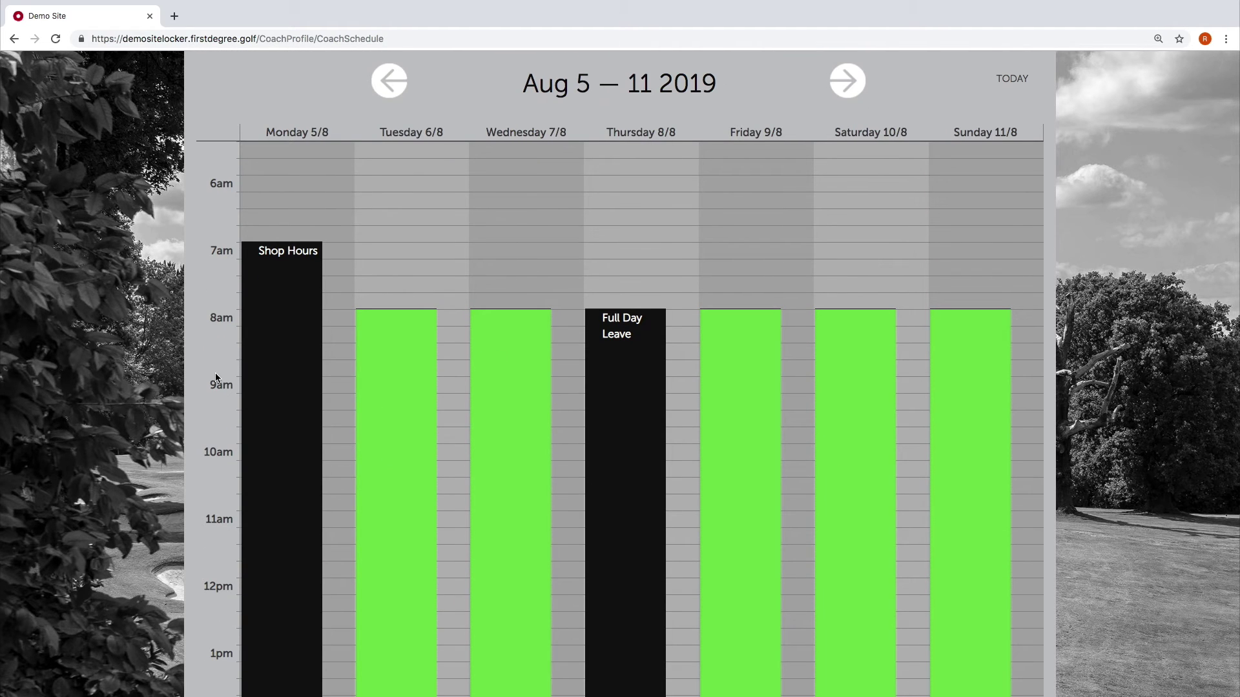
scroll(290, 373, down, 3)
scroll(290, 373, up, 5)
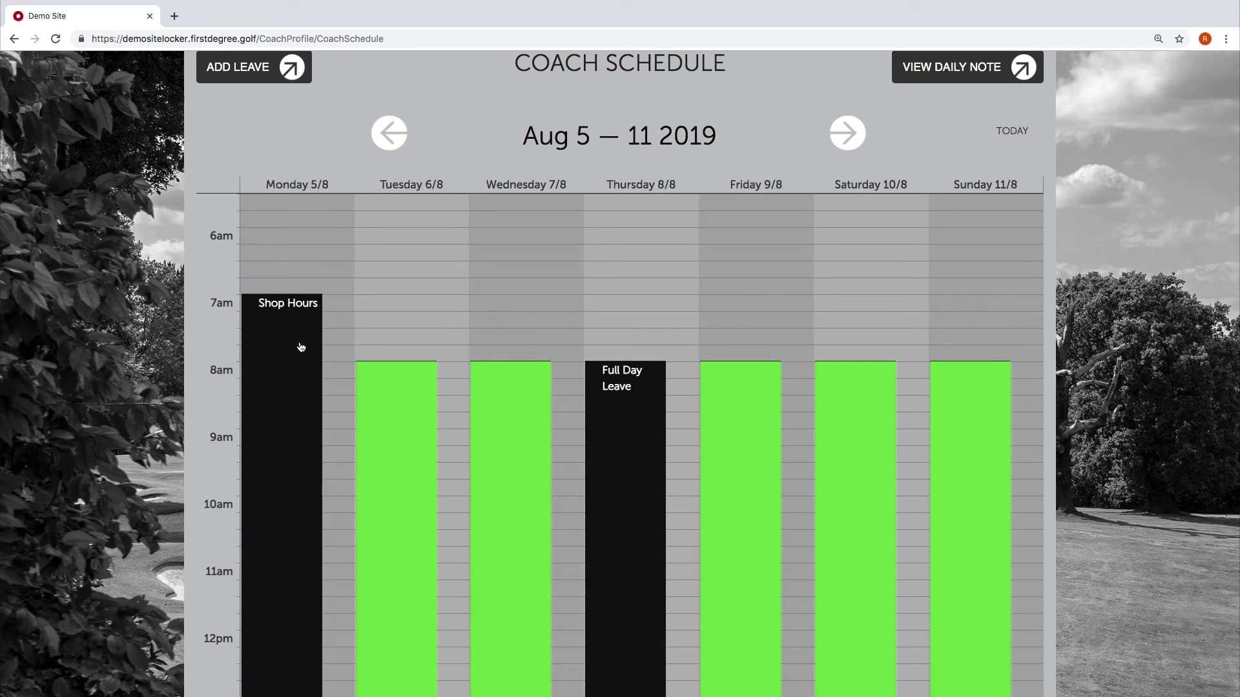
scroll(301, 348, down, 1)
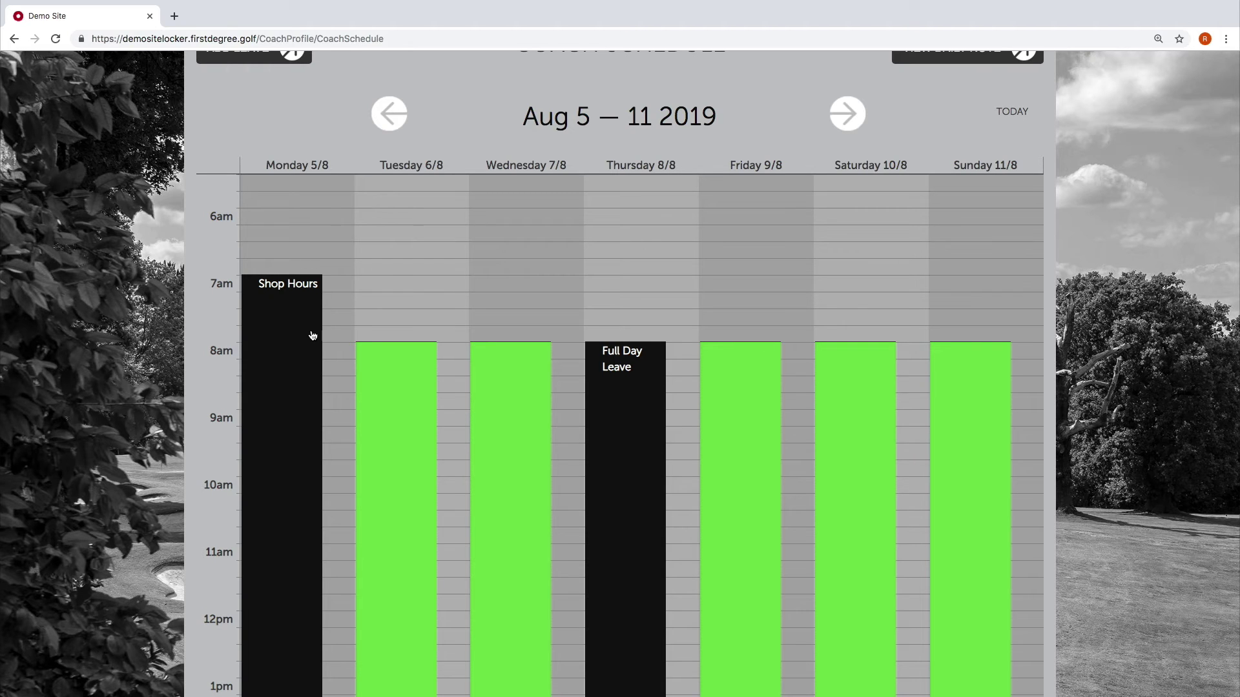
scroll(312, 335, down, 3)
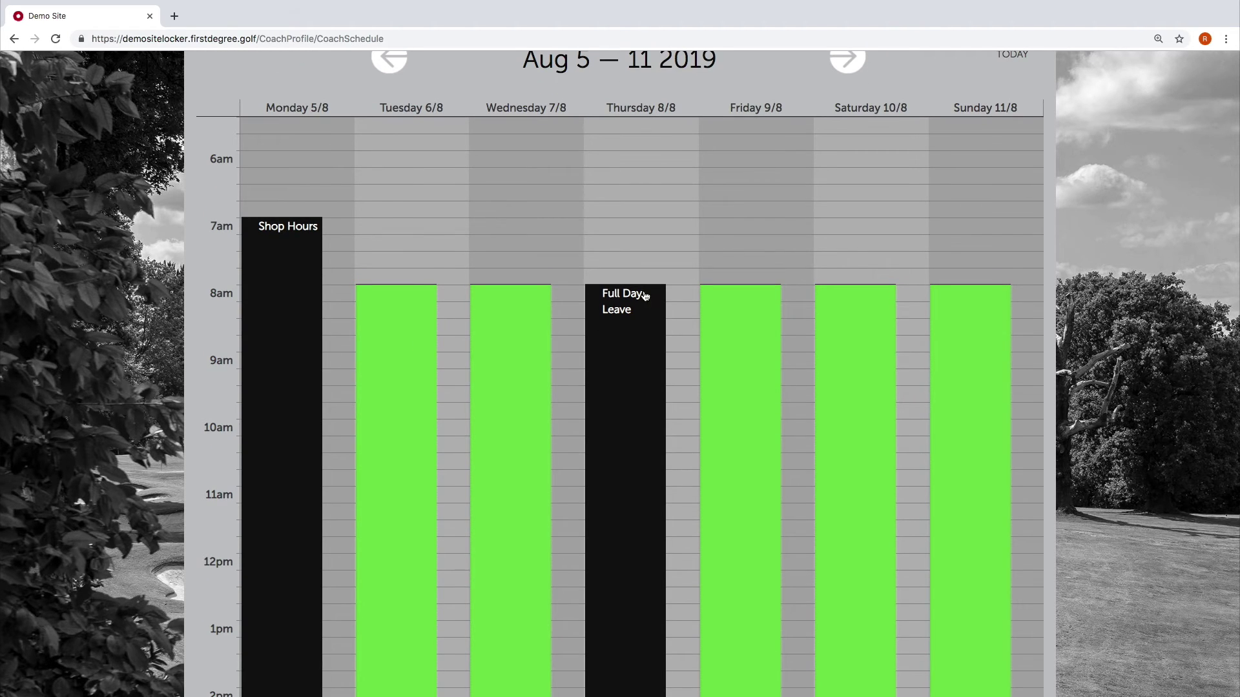
View the details of the Full Day Leave block on Thursday 8/8 and close them
scroll(612, 321, down, 5)
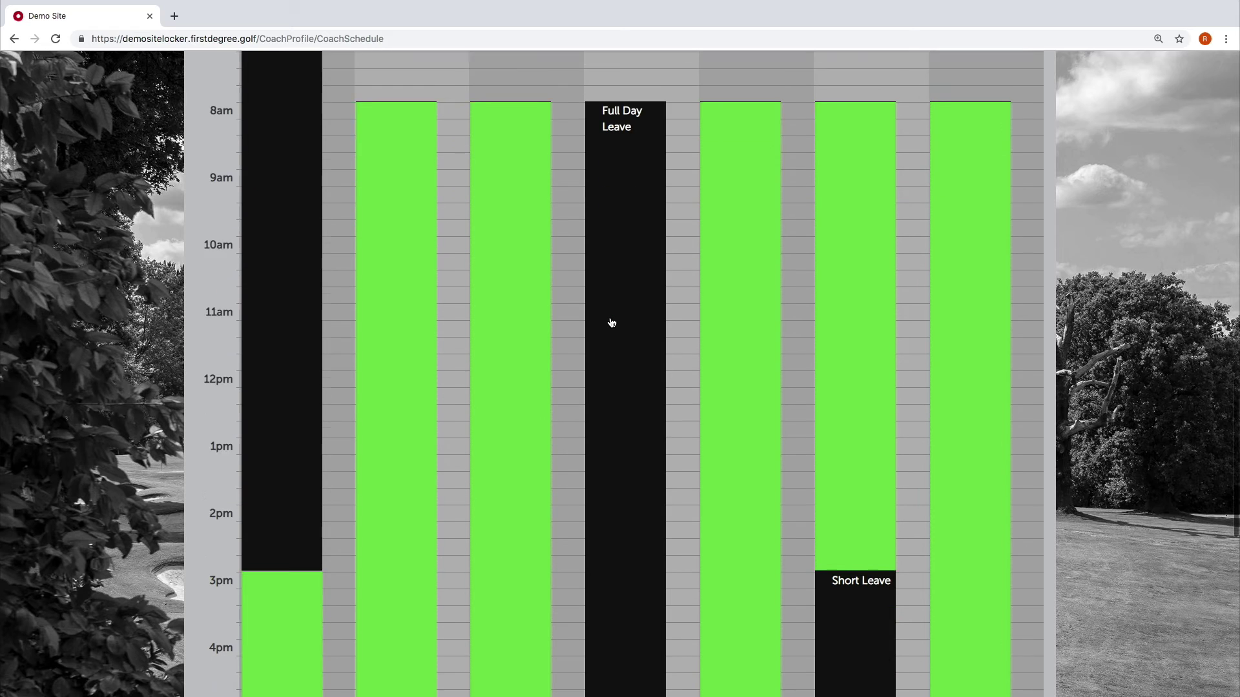
click(612, 321)
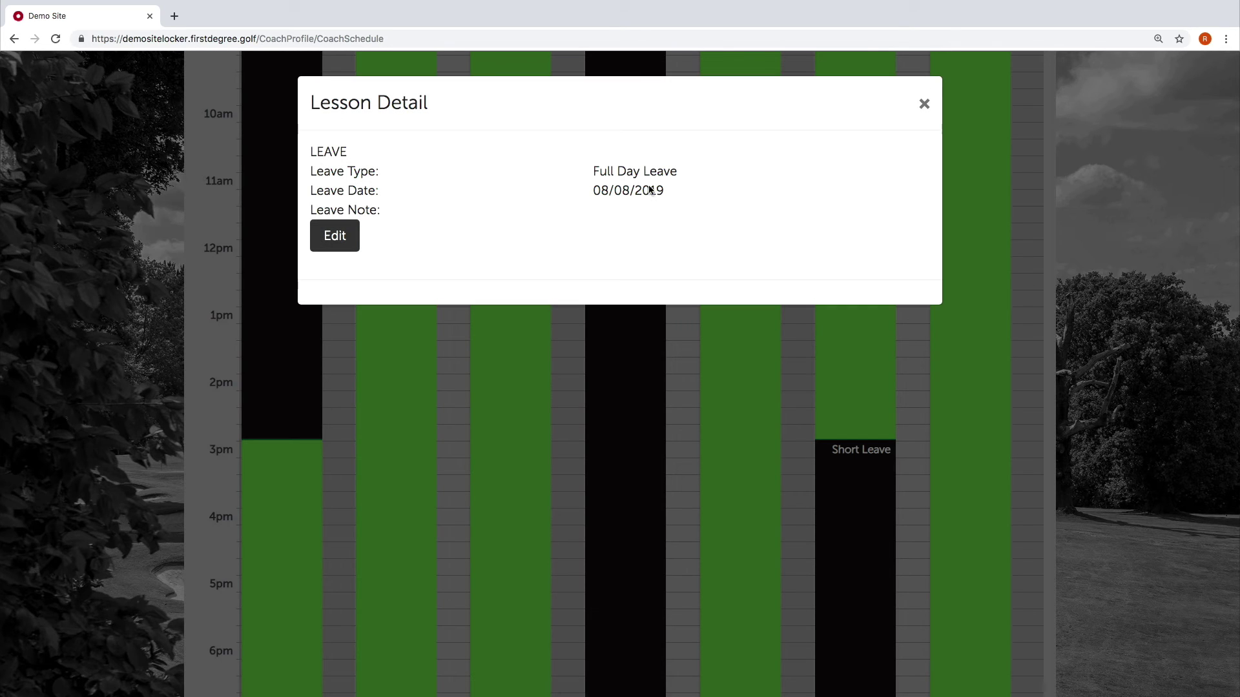
click(924, 103)
Find the Short Leave block on Saturday 10/8, view its leave details and close them
scroll(930, 197, down, 3)
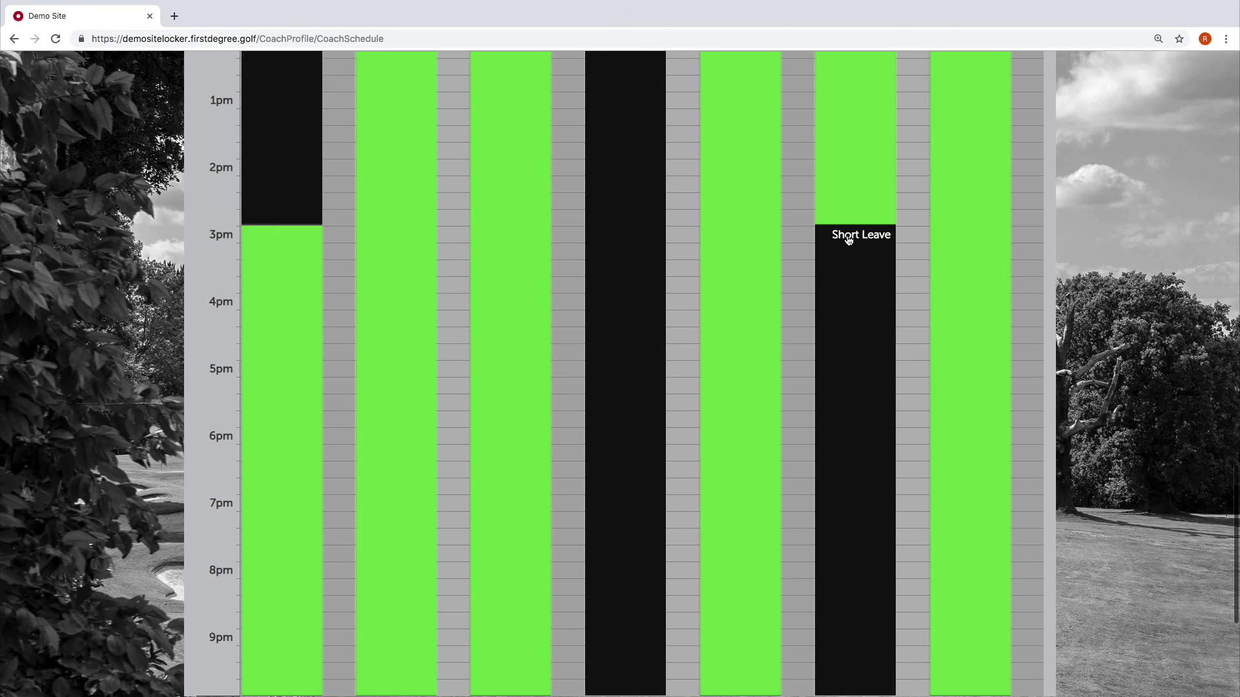
scroll(874, 268, up, 7)
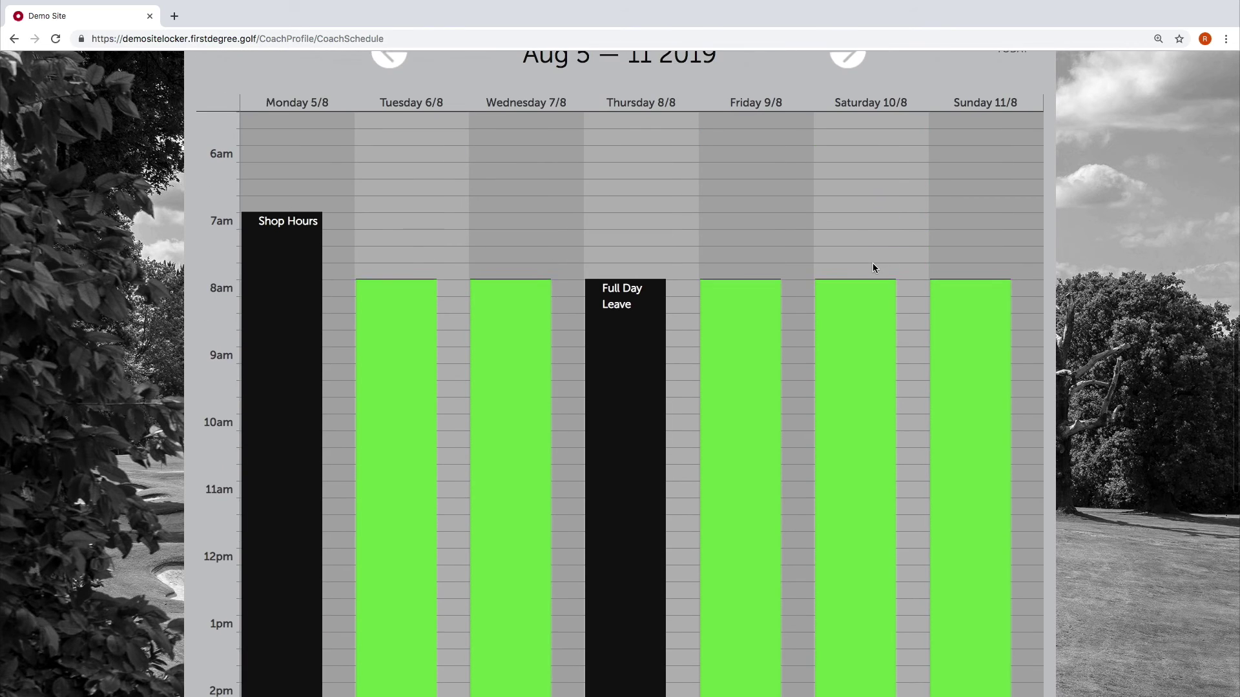
scroll(873, 268, down, 6)
scroll(871, 267, down, 1)
click(841, 301)
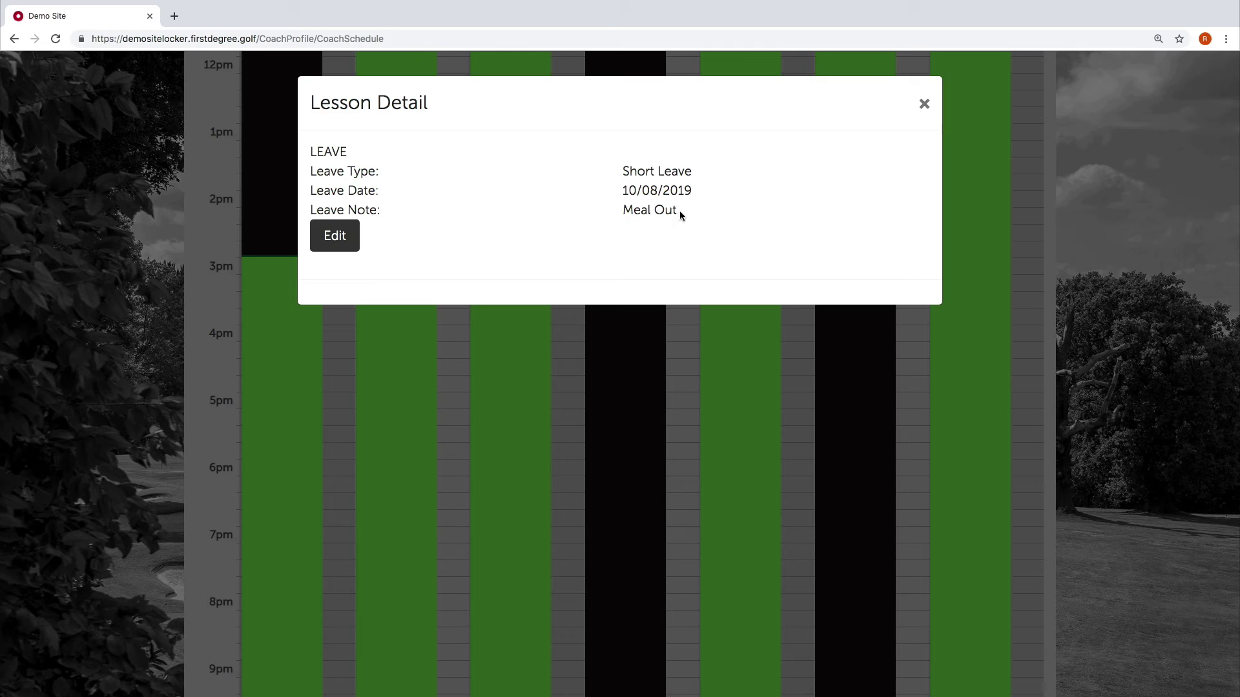
click(921, 105)
Recheck the leave note in the Saturday Short Leave details and compare it with the Thursday Full Day Leave details
click(858, 277)
click(924, 104)
click(860, 313)
mouse_move(685, 212)
mouse_down()
mouse_move(622, 213)
mouse_move(678, 212)
mouse_up()
click(623, 213)
click(924, 104)
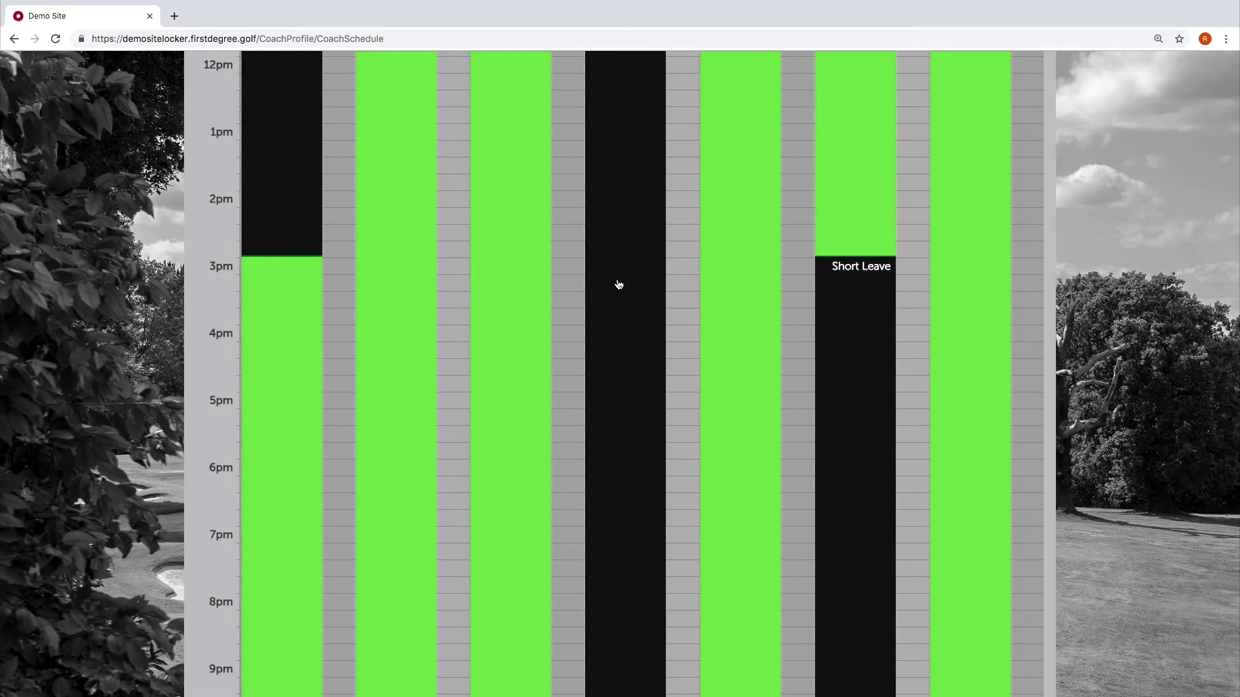
click(617, 285)
click(925, 105)
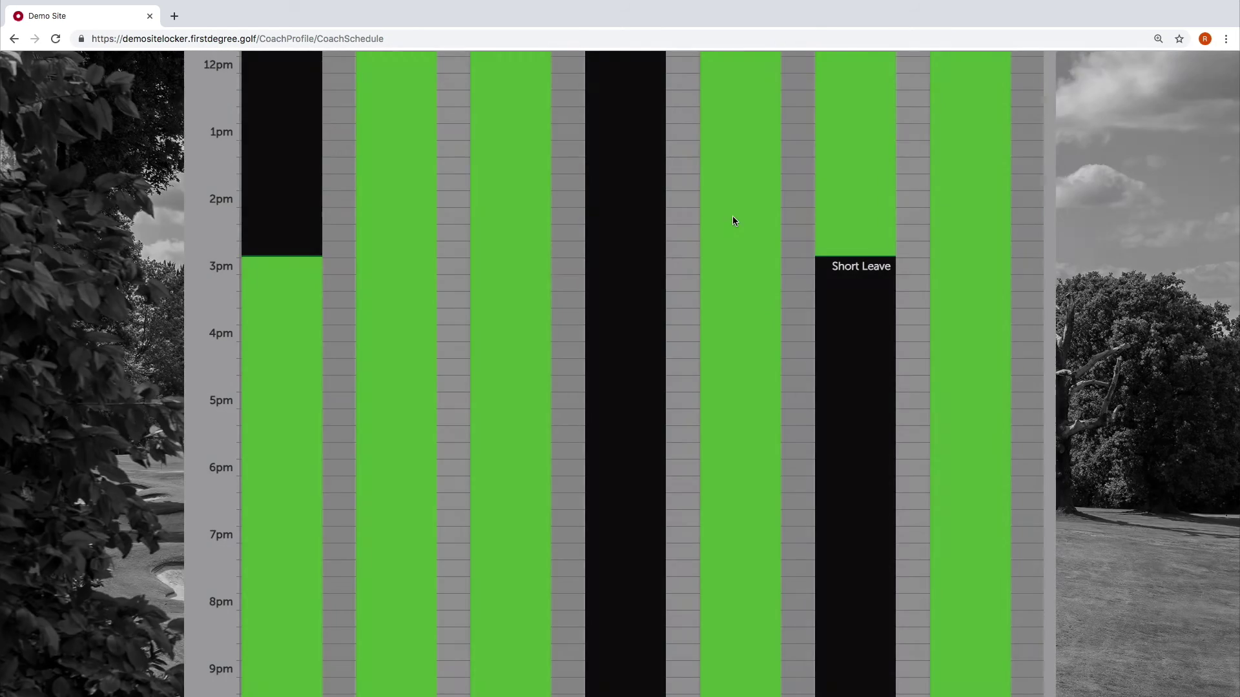
Browse the coach schedule forward to the week of Aug 19 – 25 2019 and return to Aug 5 – 11
scroll(550, 264, up, 10)
scroll(548, 270, up, 3)
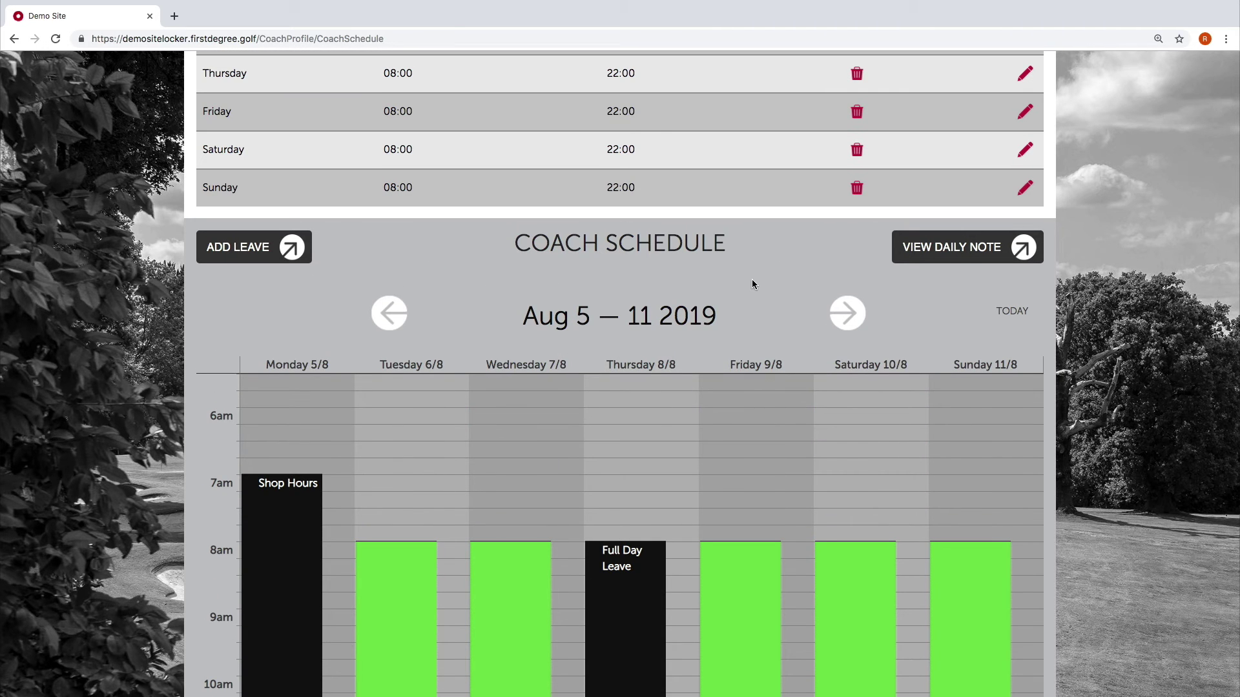
scroll(744, 361, down, 2)
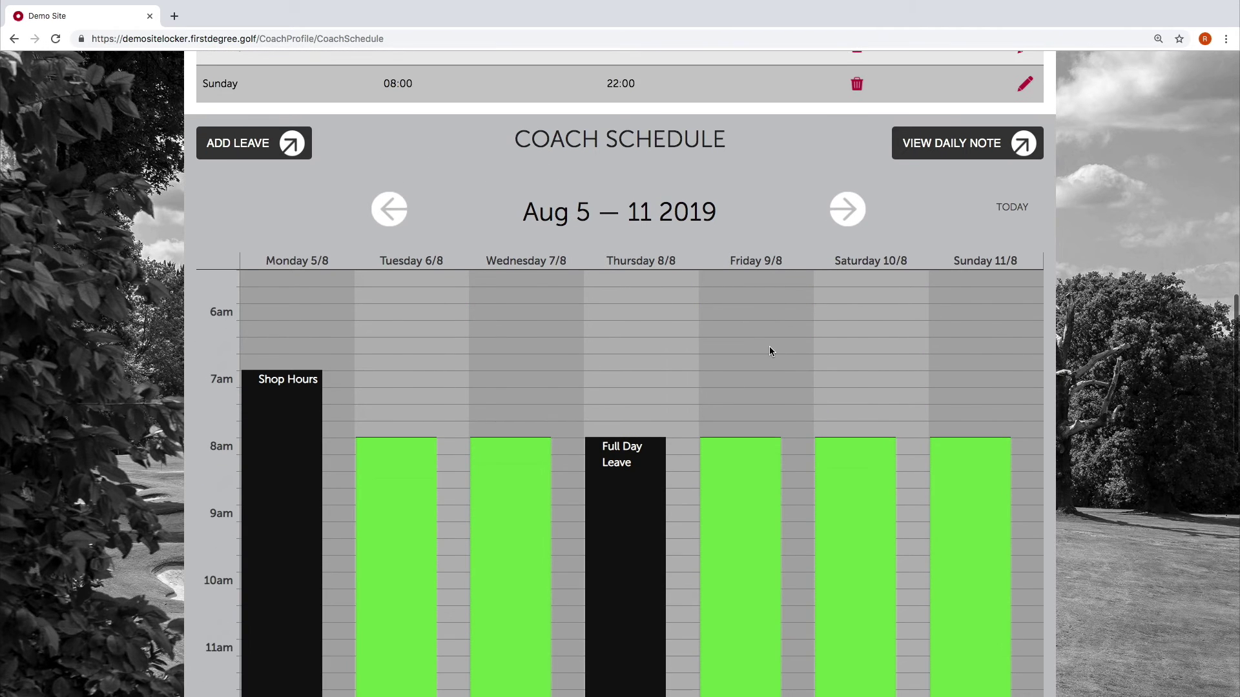
click(846, 209)
click(839, 210)
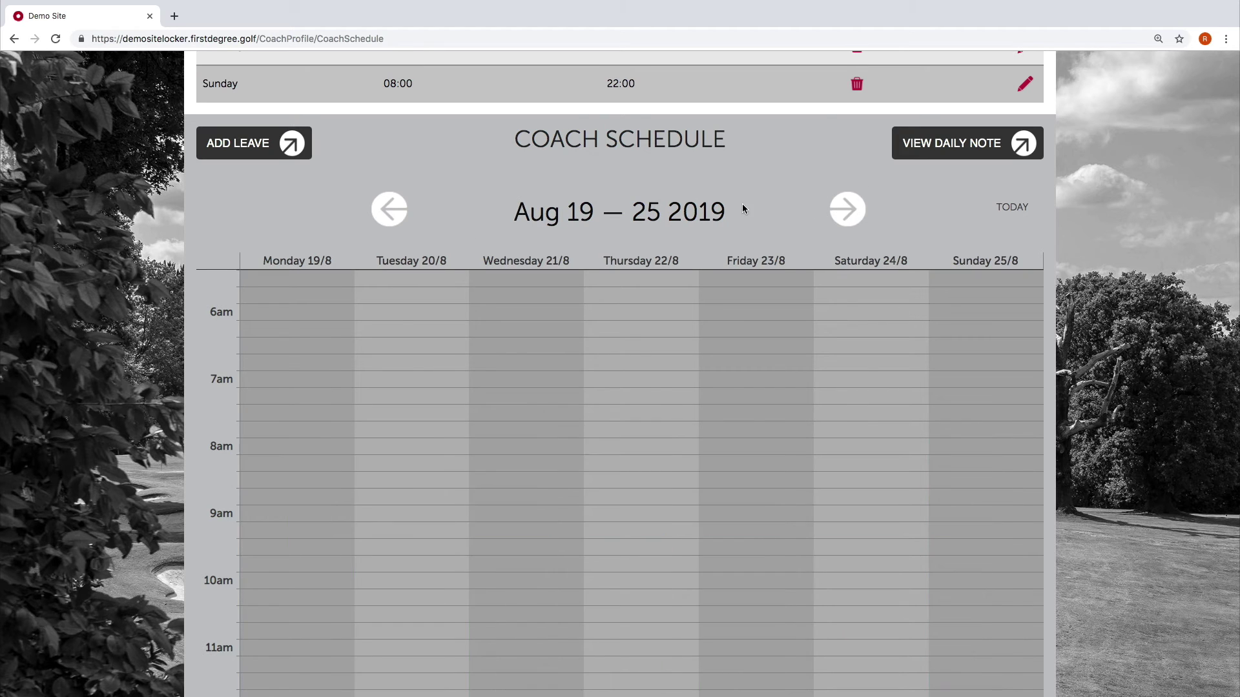
click(399, 213)
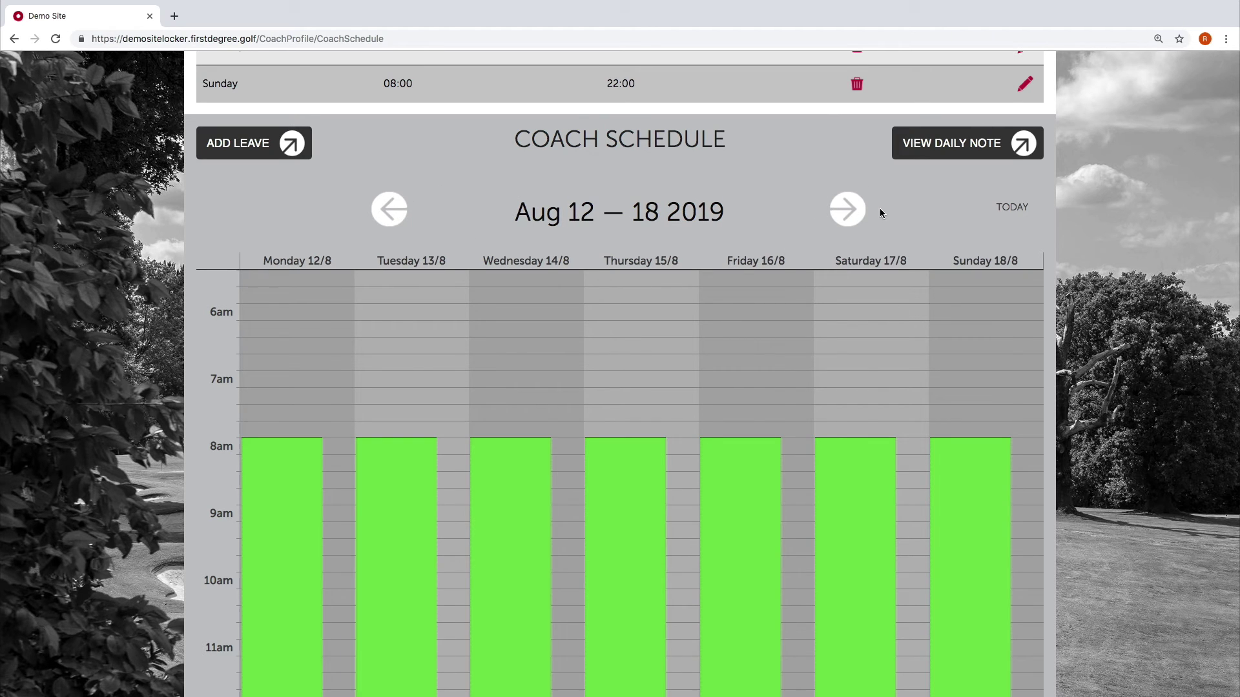
click(395, 210)
scroll(716, 298, down, 2)
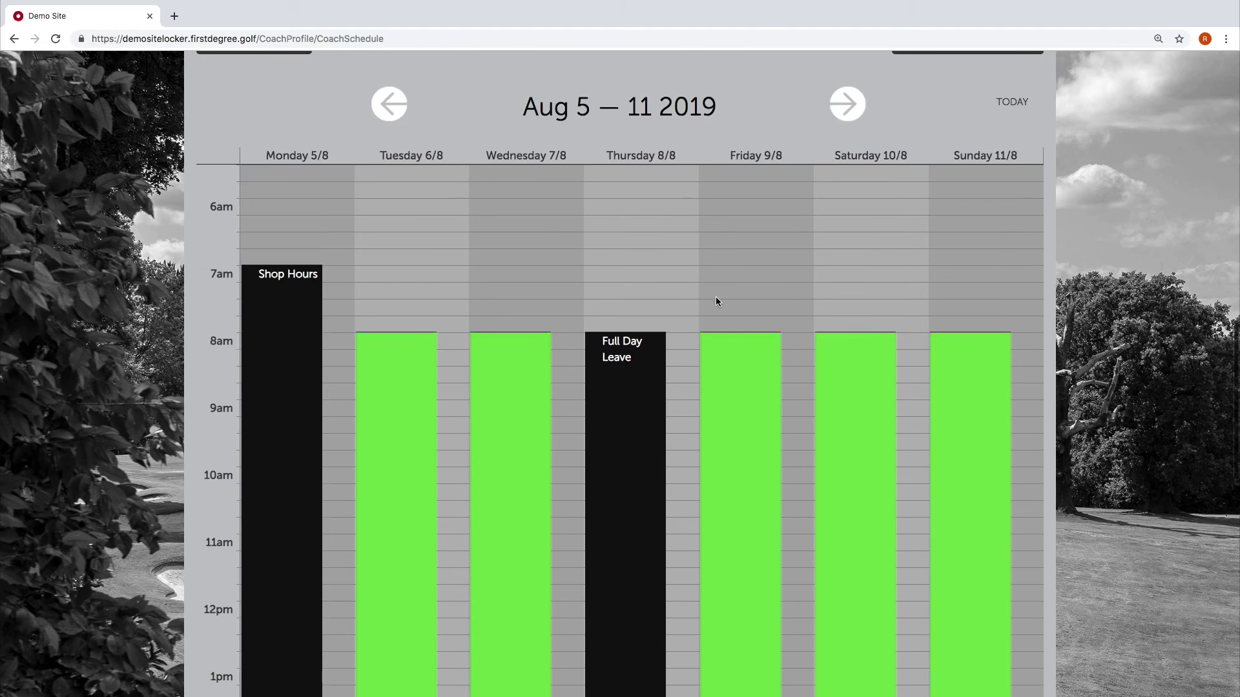
Check the working hours table against the weeks after Aug 5 – 11 in the calendar and return to that week
scroll(710, 297, up, 6)
scroll(451, 186, up, 1)
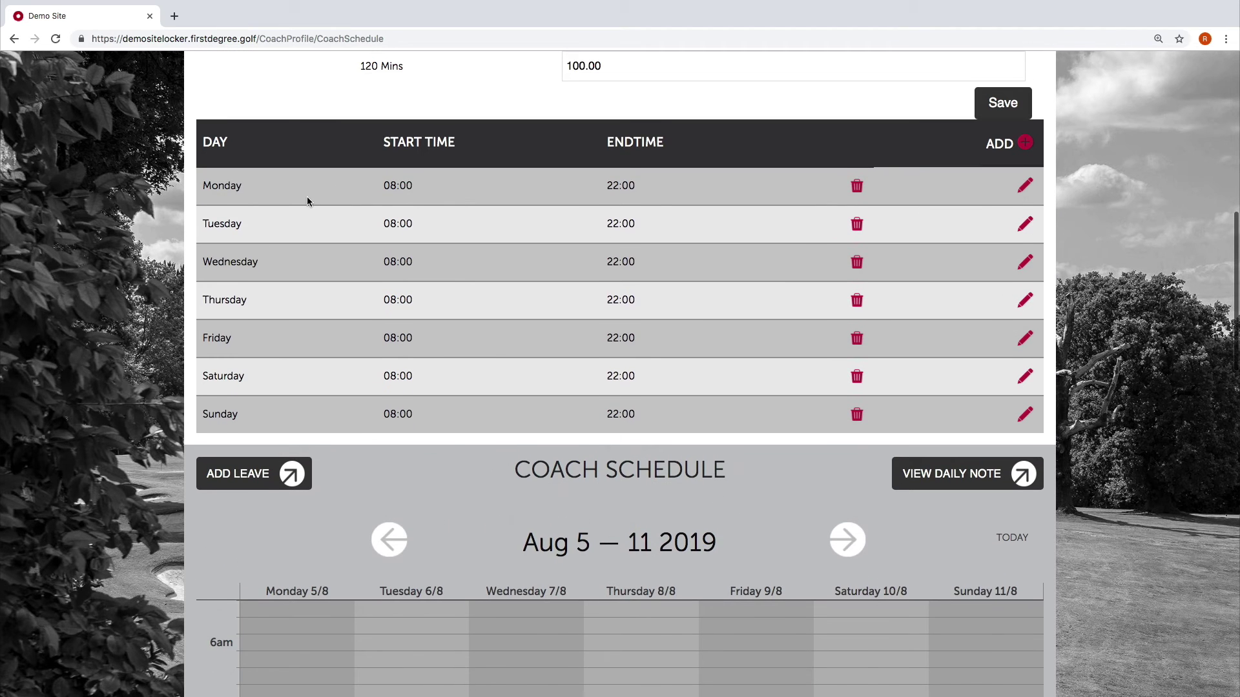
scroll(514, 223, down, 3)
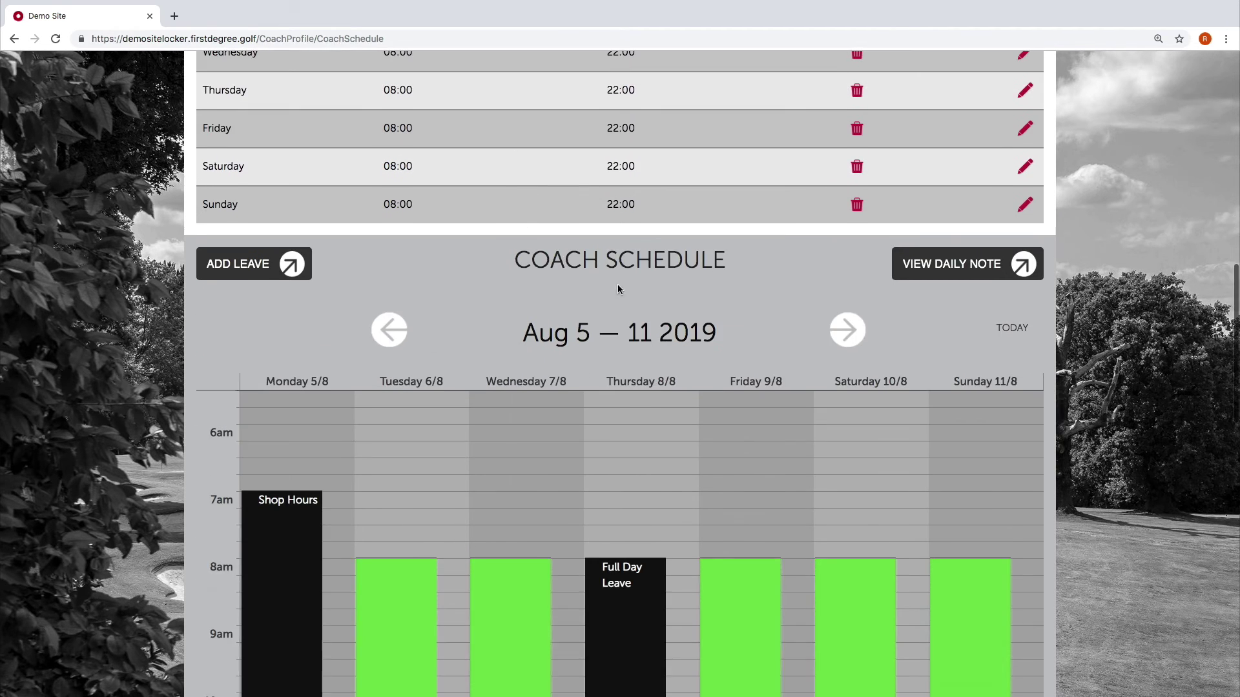
click(842, 322)
scroll(753, 333, down, 3)
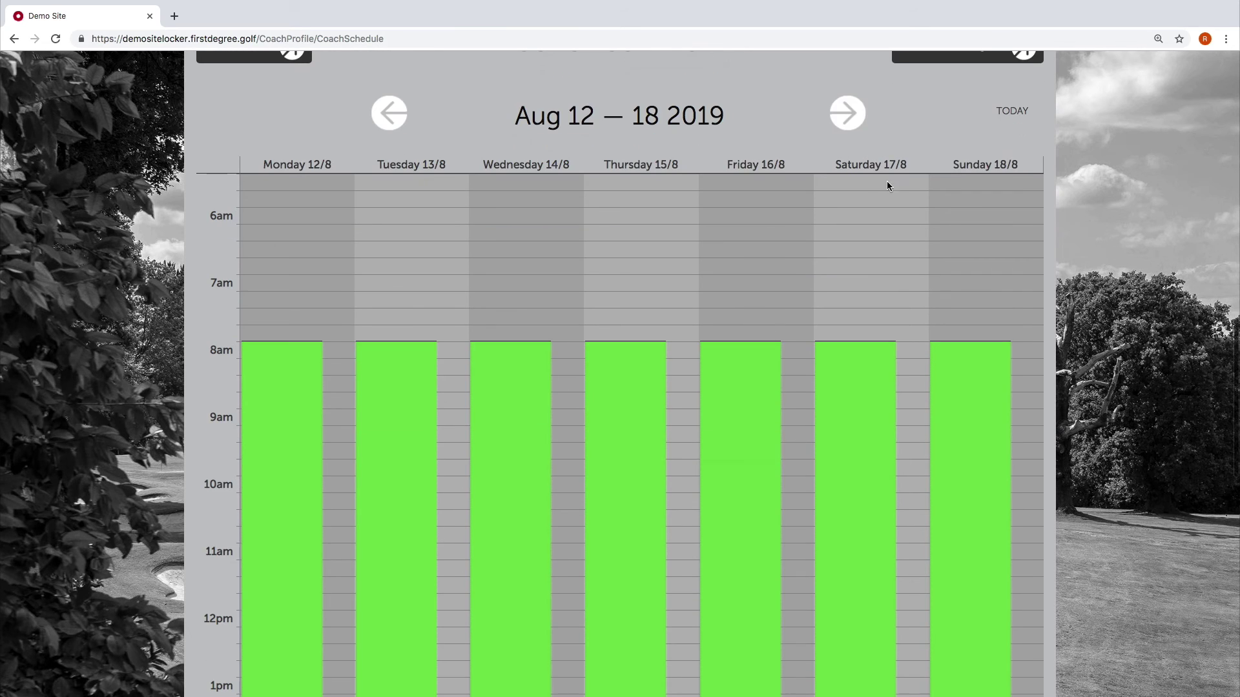
click(846, 113)
click(387, 116)
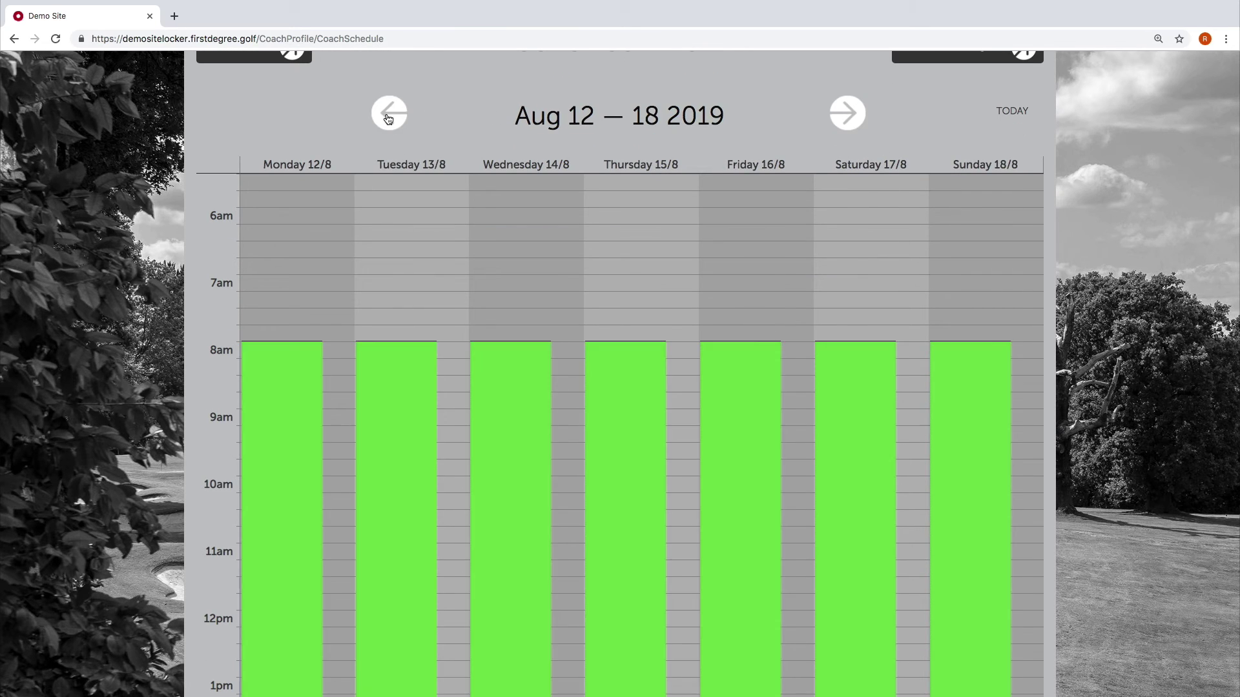
click(387, 117)
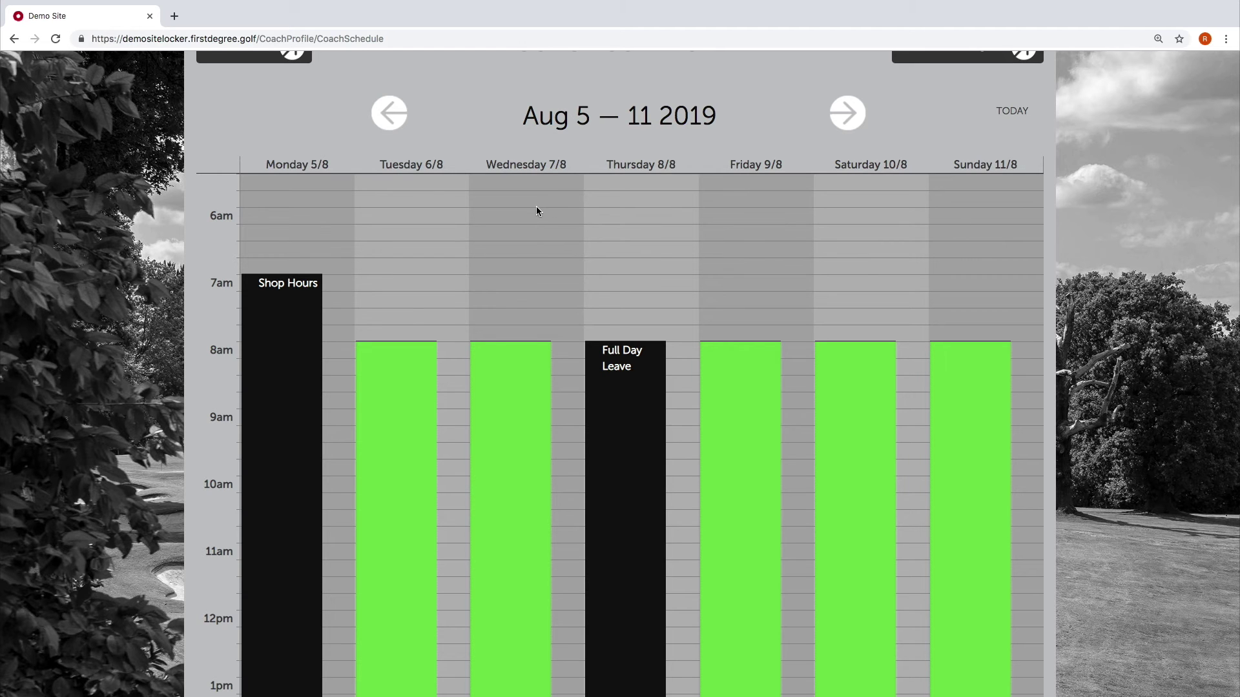
Review the lesson prices and daily working hours, and go back to the Aug 5 – 11 coach schedule
scroll(535, 207, up, 5)
scroll(533, 213, up, 5)
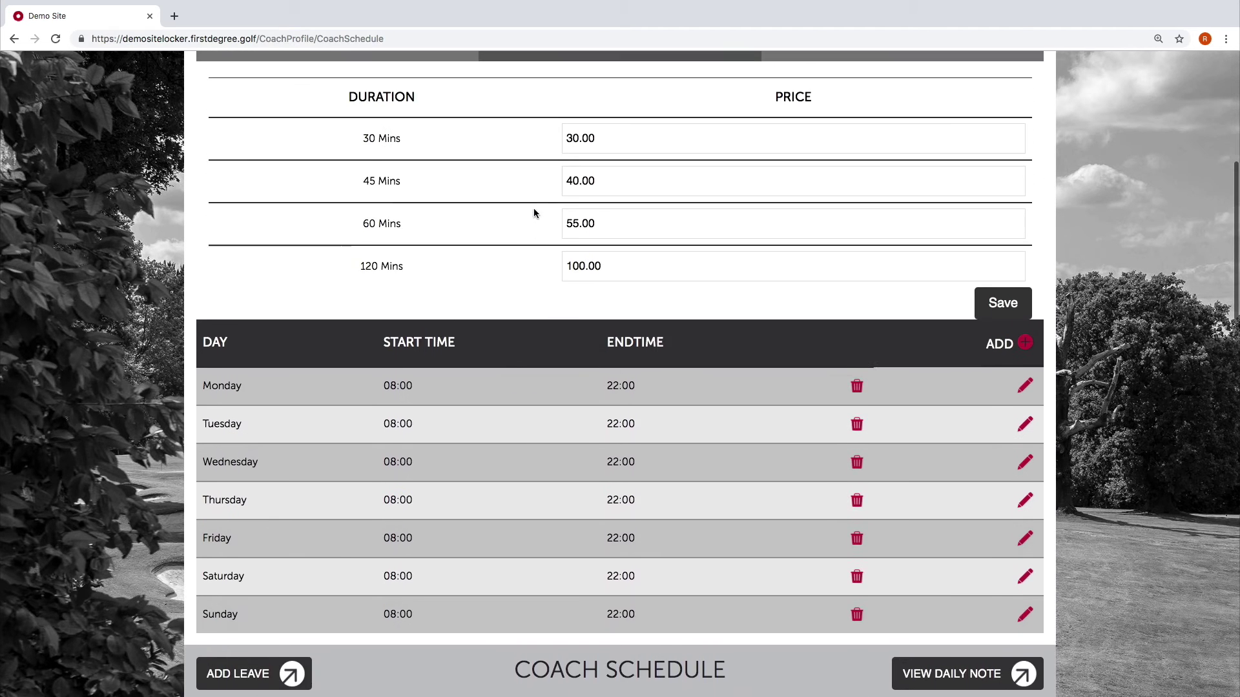
scroll(491, 341, down, 2)
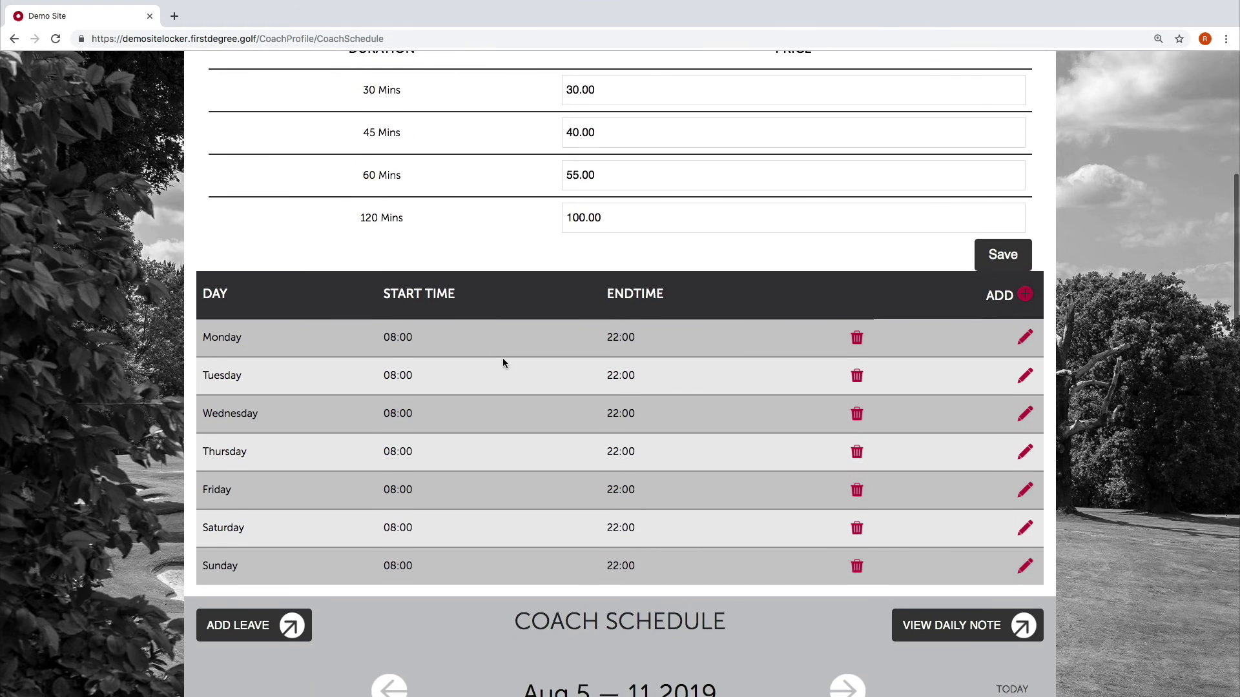
scroll(525, 374, down, 3)
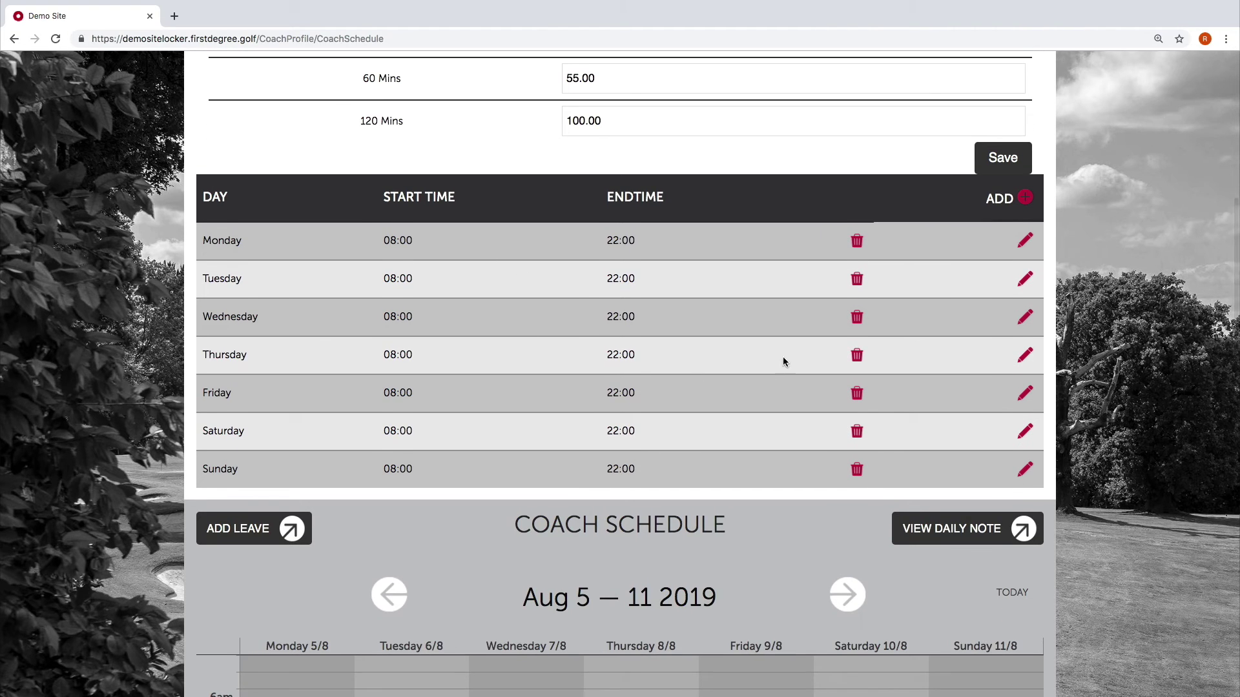
scroll(665, 351, down, 8)
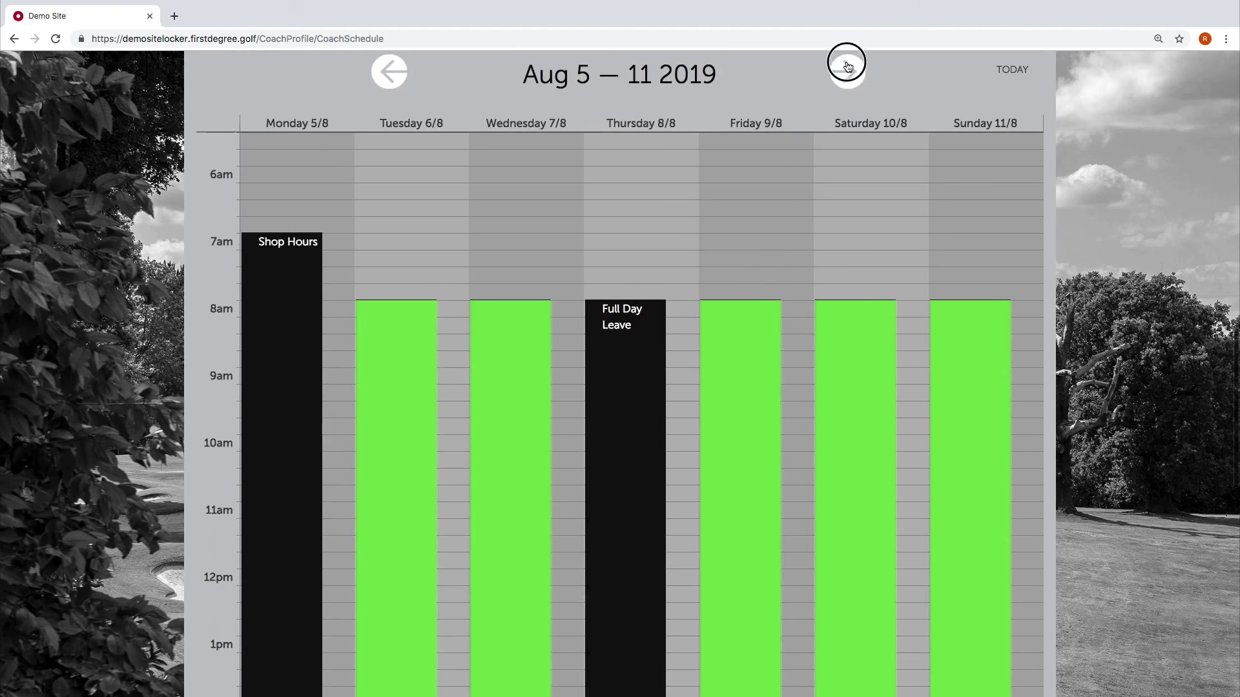
Show the week of Aug 12 – 18 2019 in the coach schedule and delete the Sunday working hours
click(847, 66)
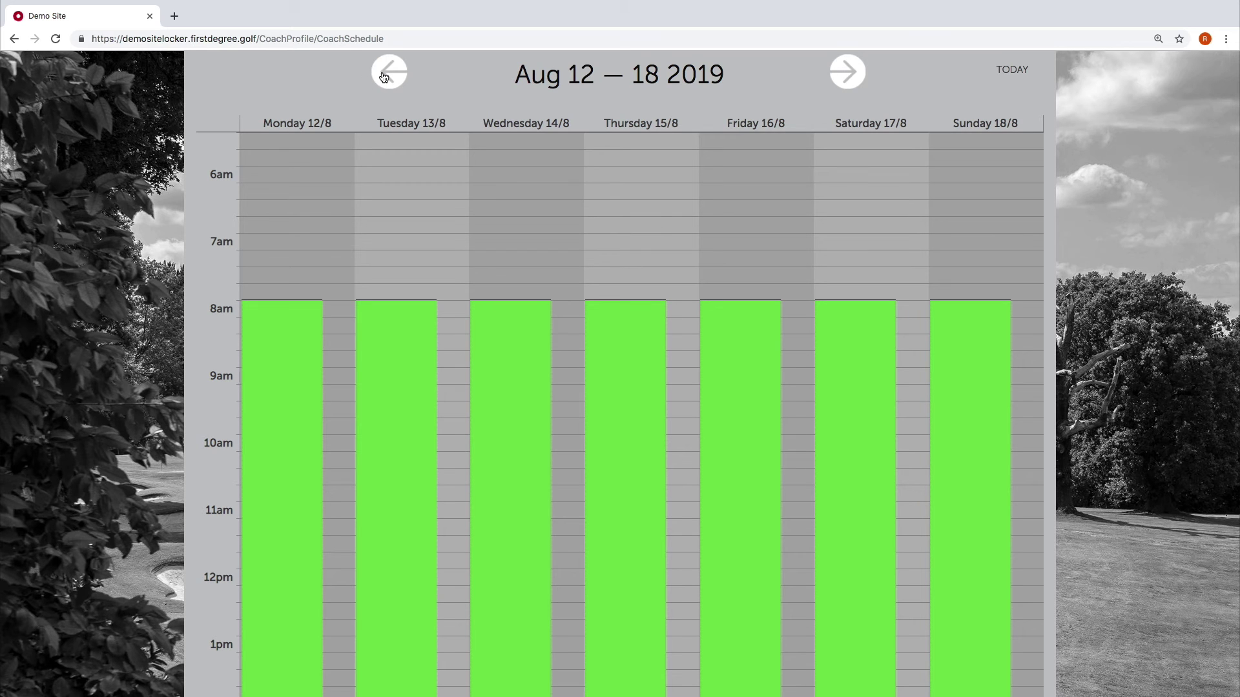
scroll(545, 174, up, 7)
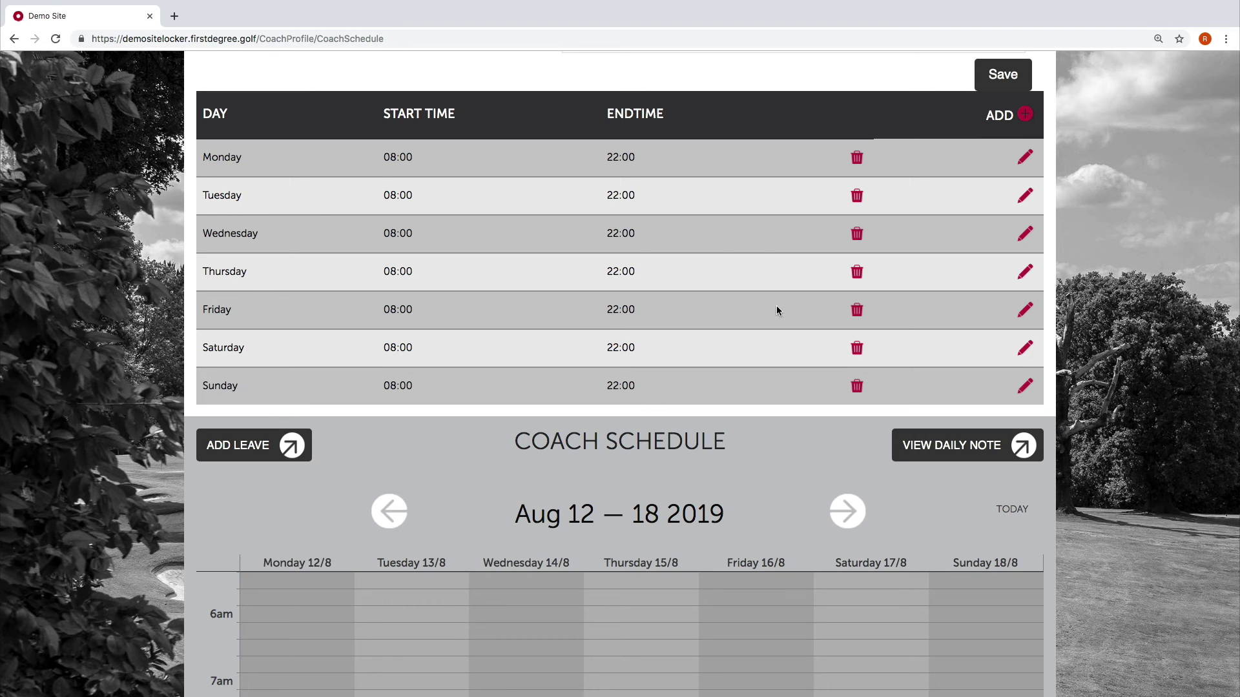
scroll(786, 349, down, 3)
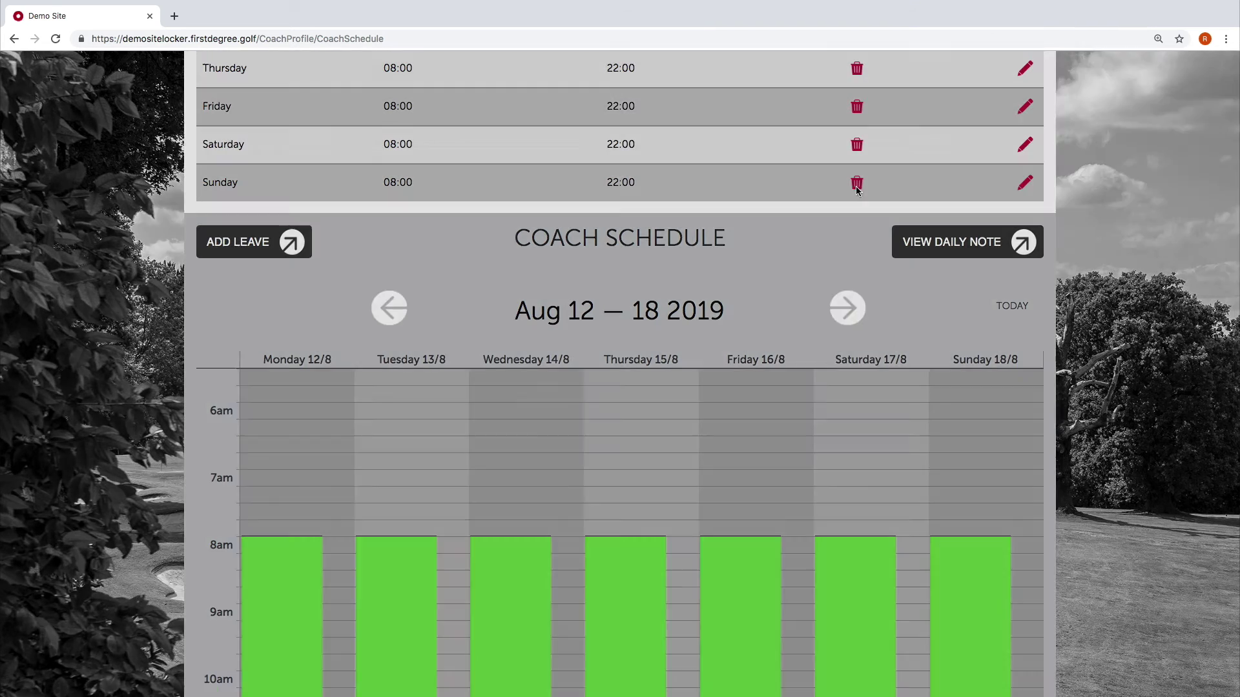
click(856, 183)
click(694, 195)
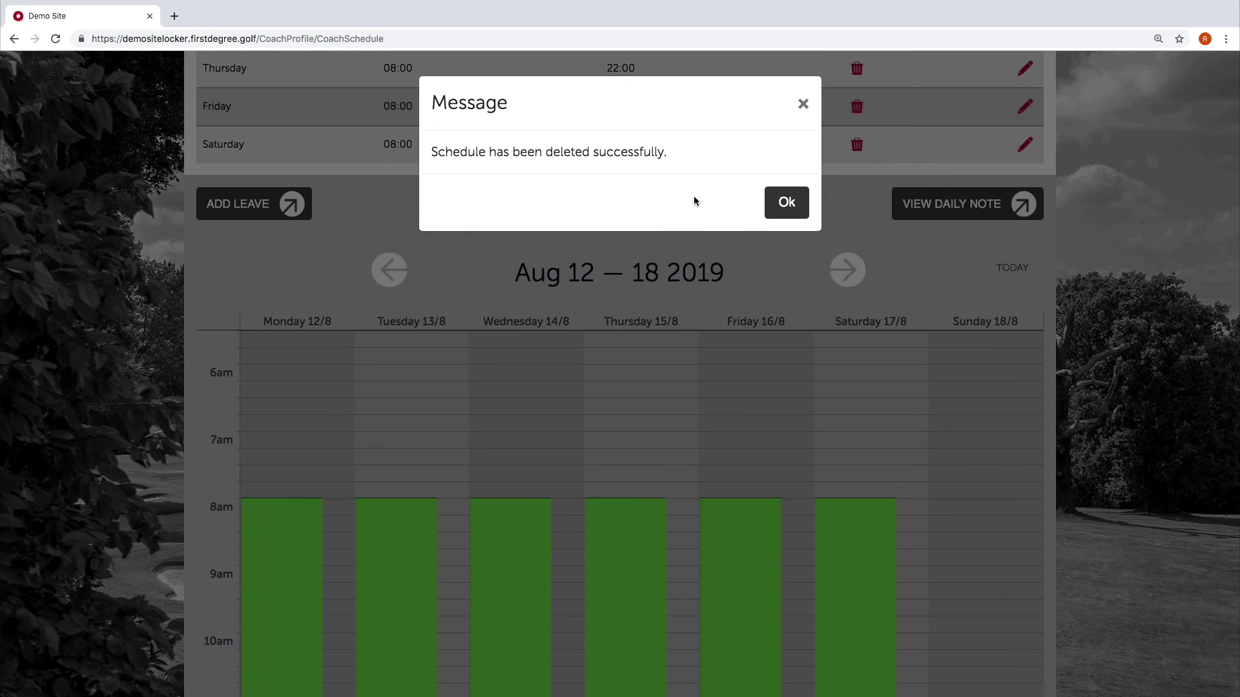
click(768, 201)
Set Monday's working hours to start at 03:00 PM, save the change and check it in the weekly calendar
scroll(707, 370, up, 4)
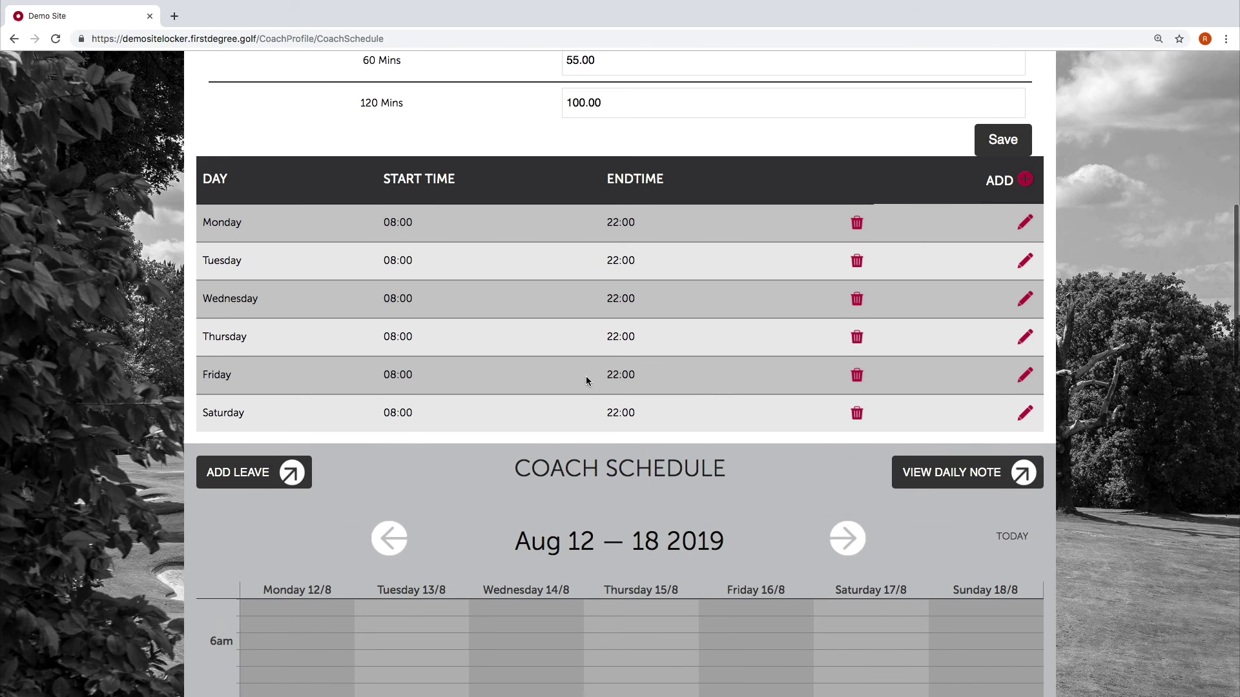
click(856, 223)
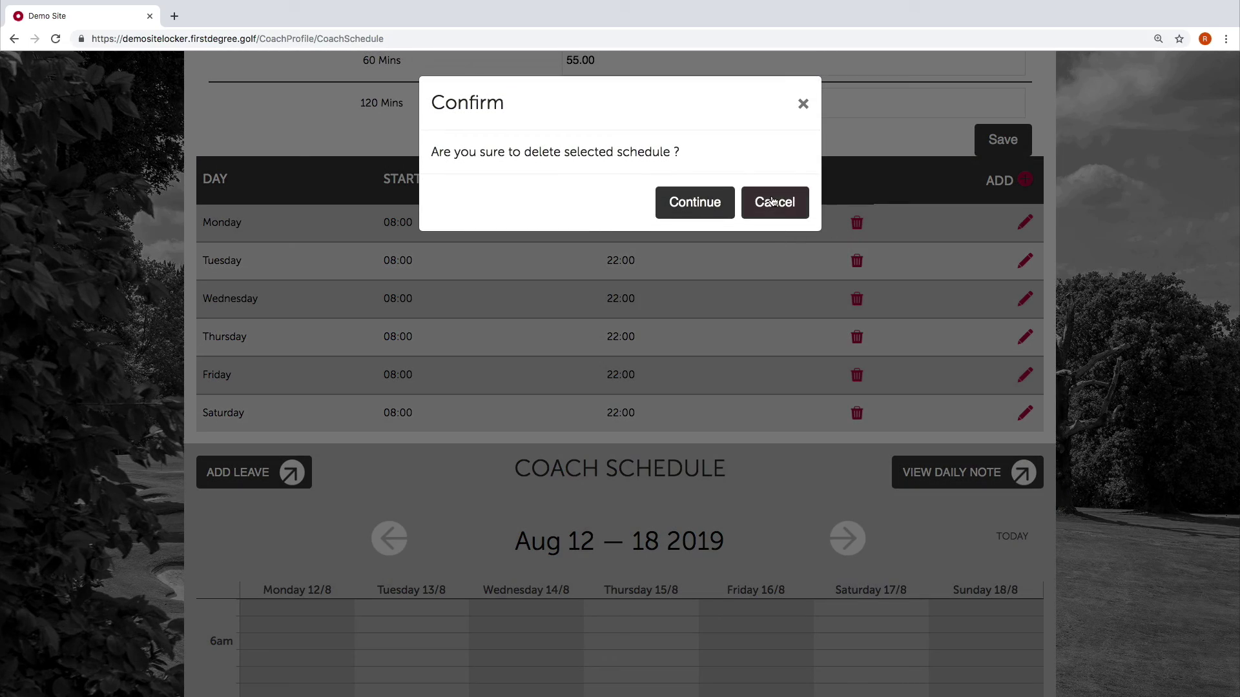
click(802, 103)
click(1024, 222)
click(557, 186)
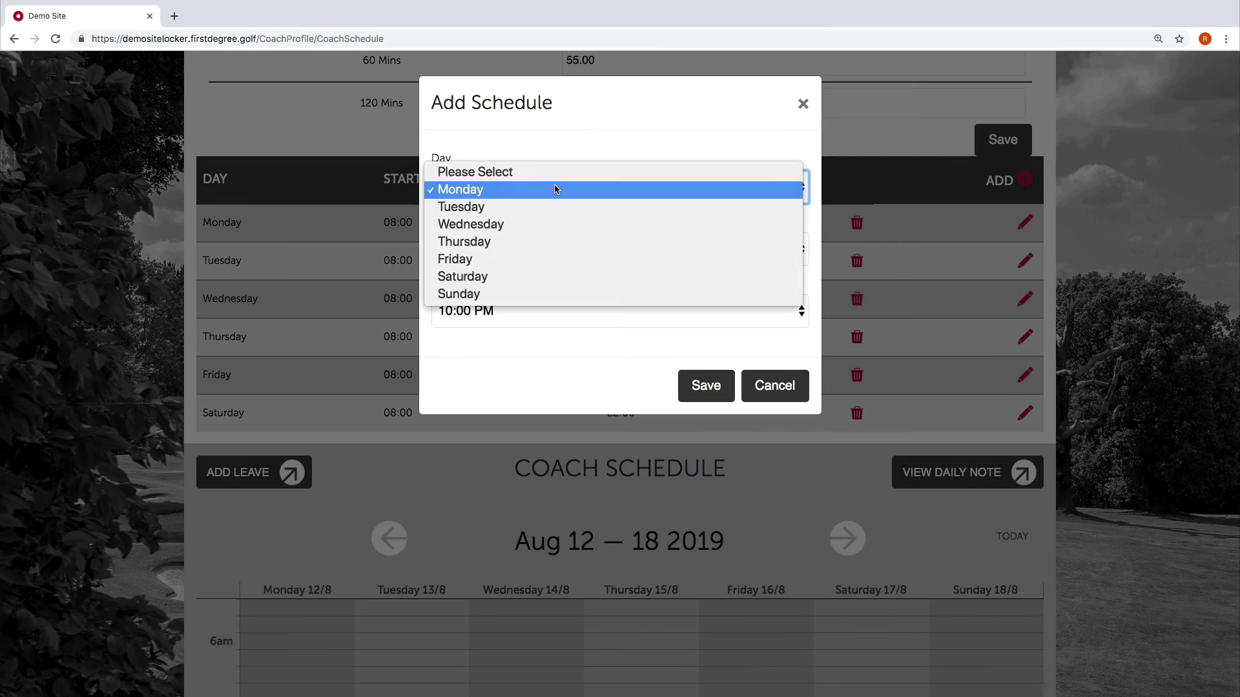
click(556, 185)
click(553, 248)
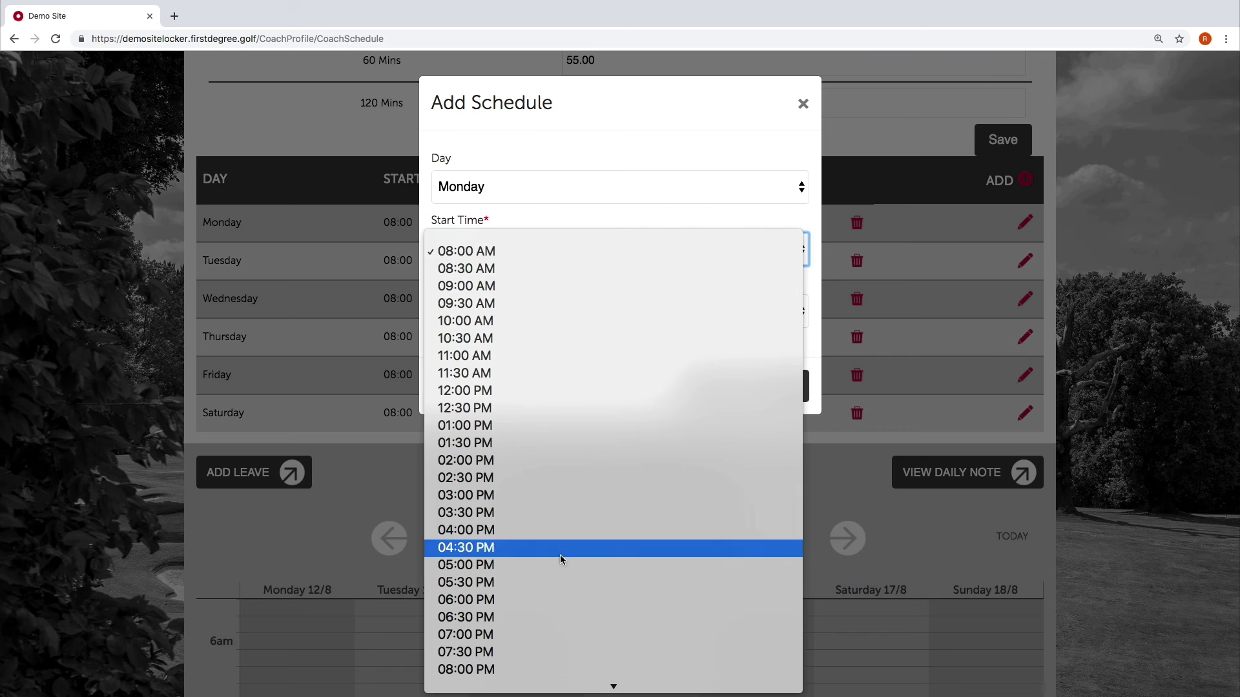
click(546, 501)
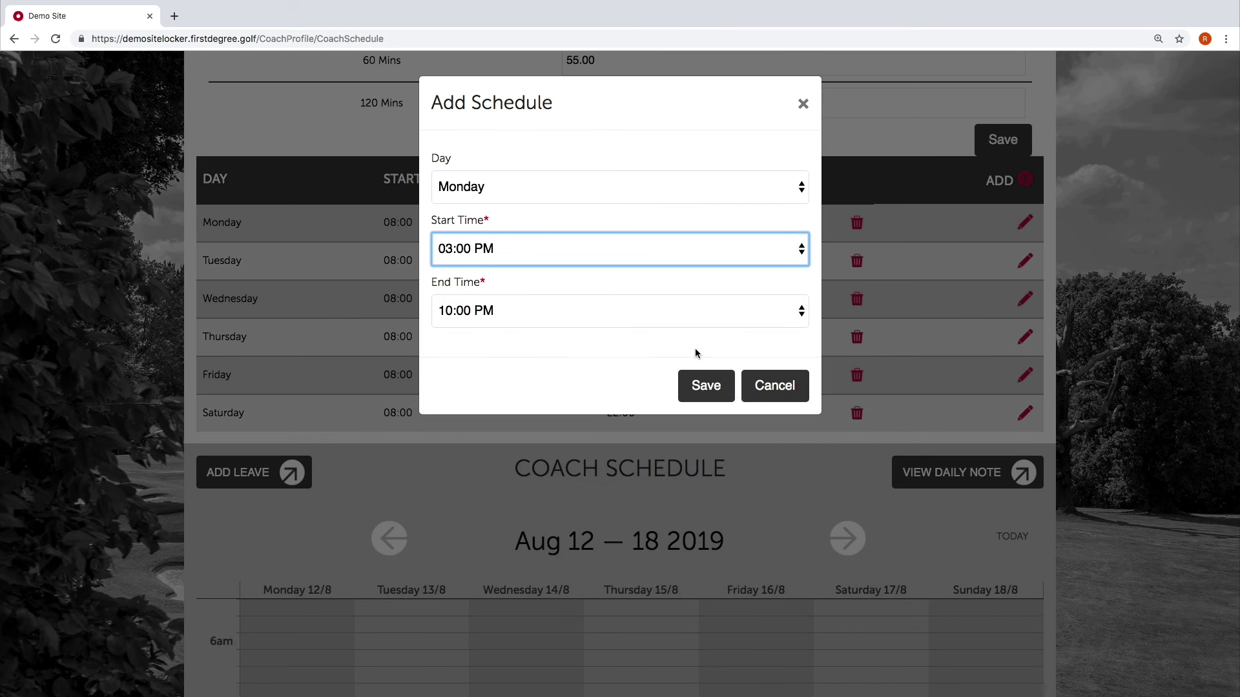
click(707, 385)
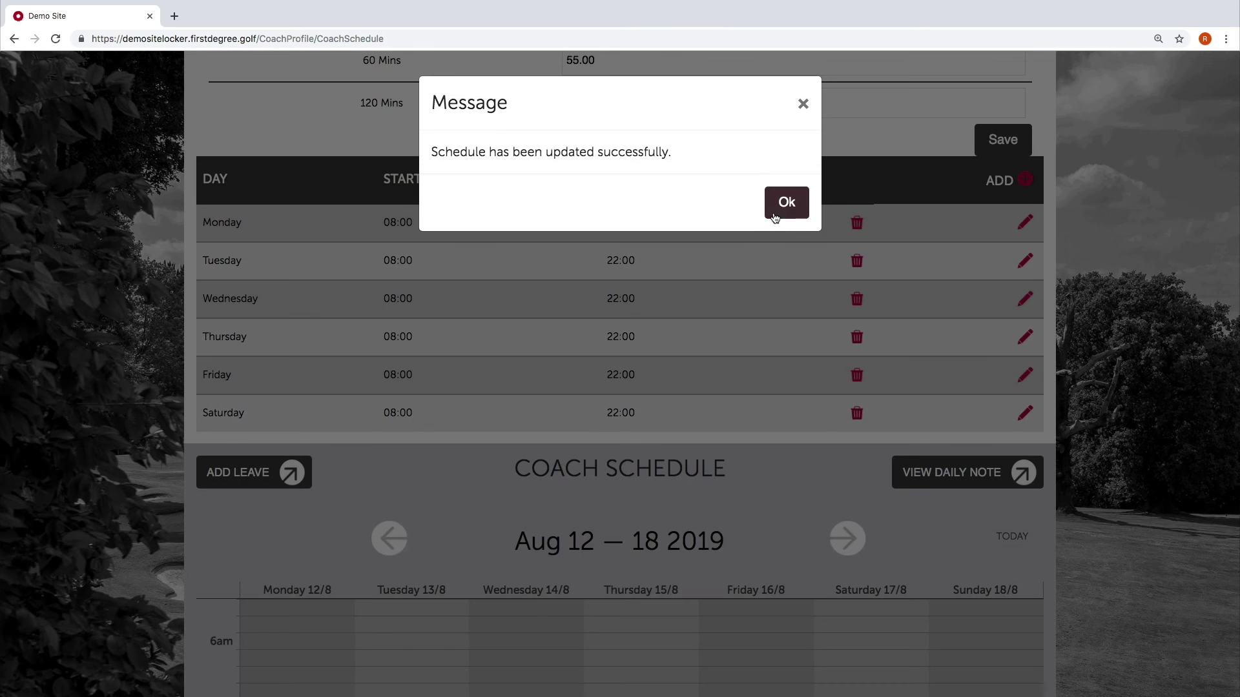
click(785, 202)
scroll(508, 302, down, 10)
scroll(506, 304, up, 5)
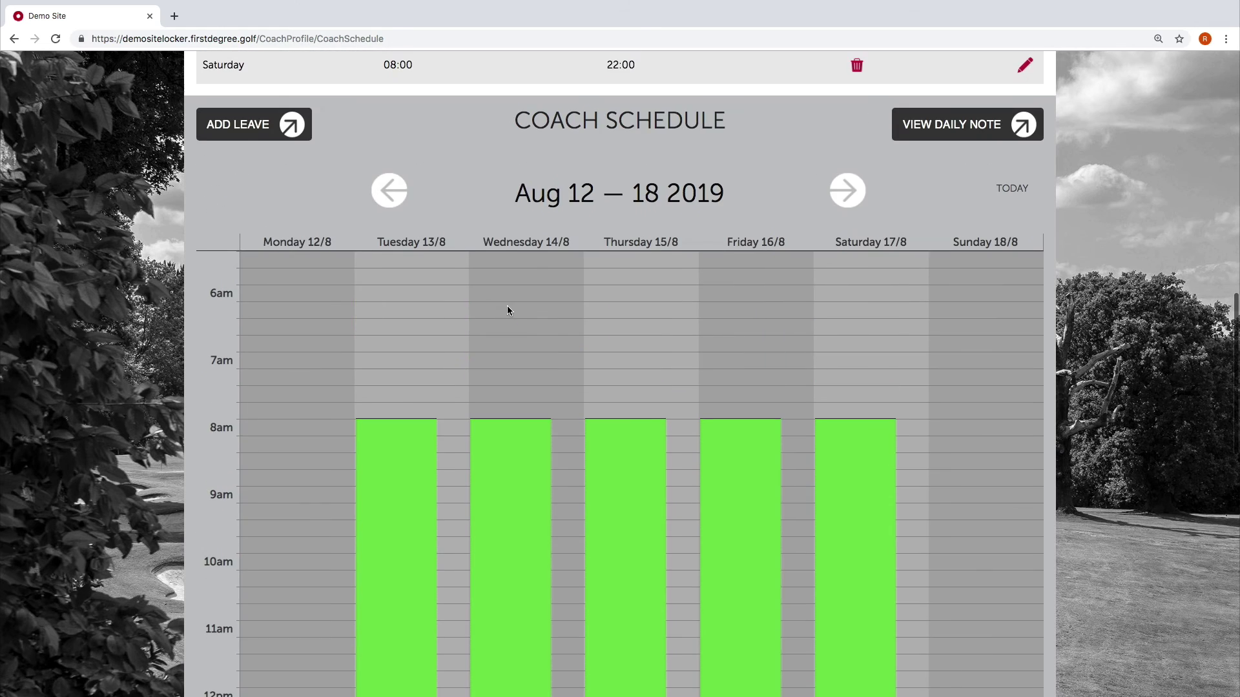
Set Wednesday's working hours to start at 01:00 PM and save the change
scroll(507, 308, up, 6)
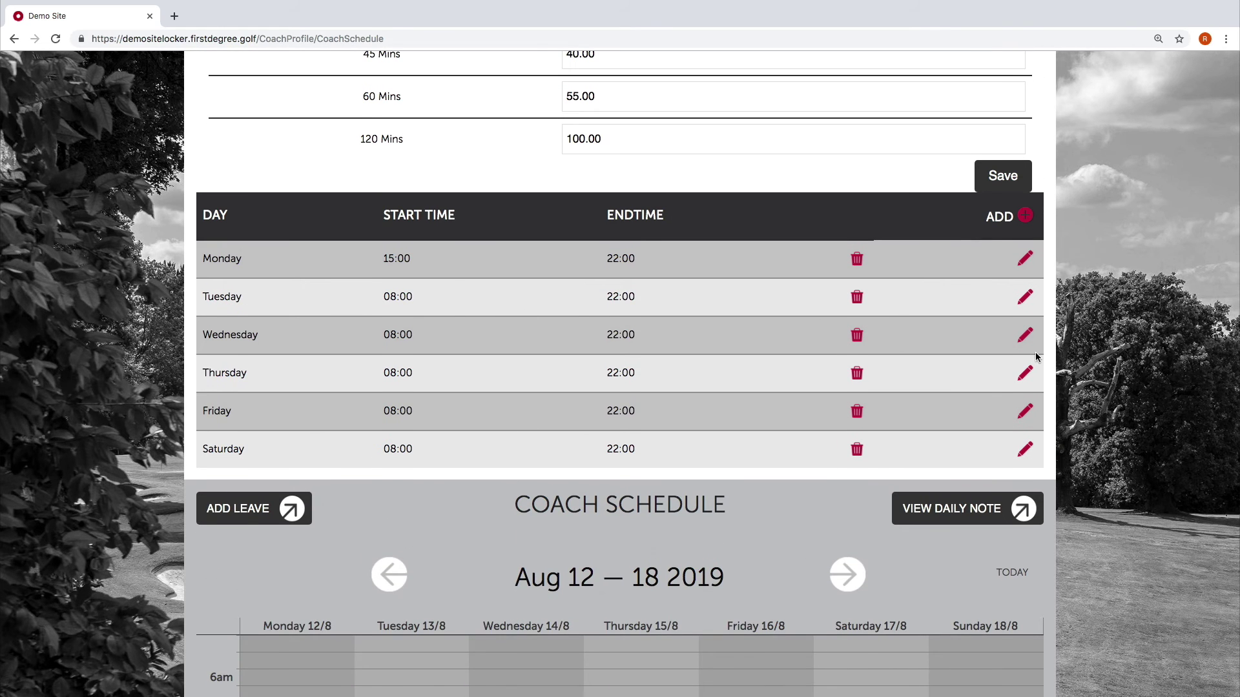
click(1025, 335)
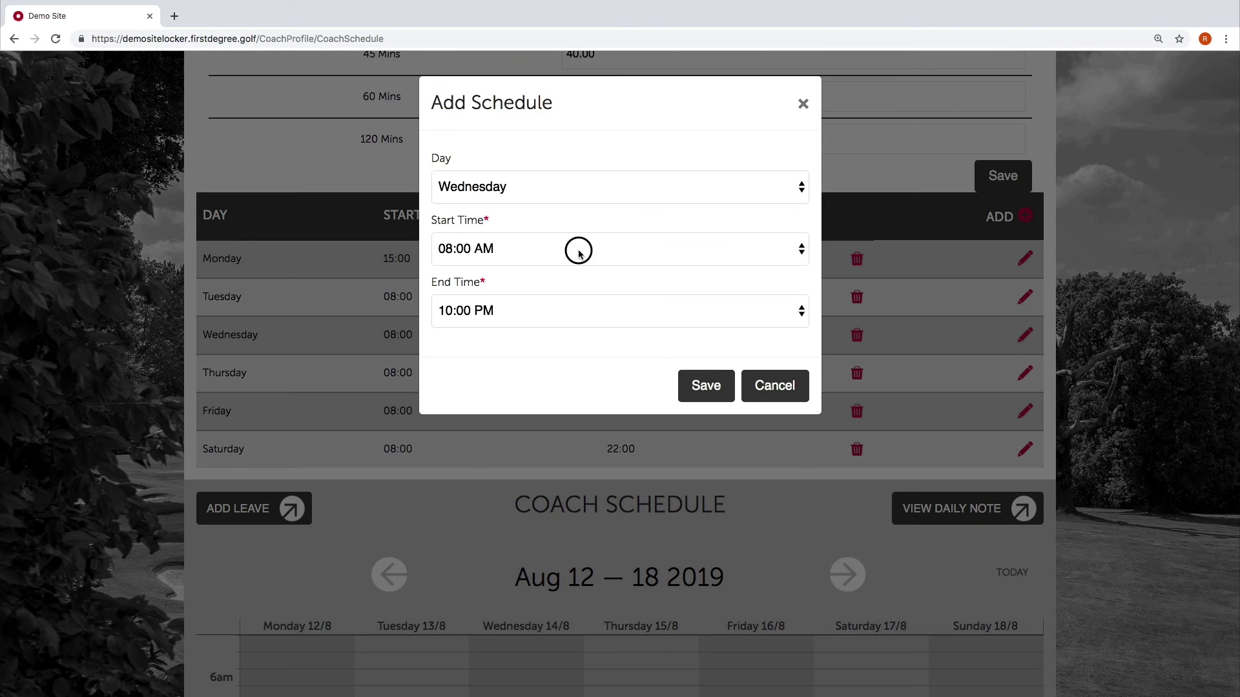
click(578, 252)
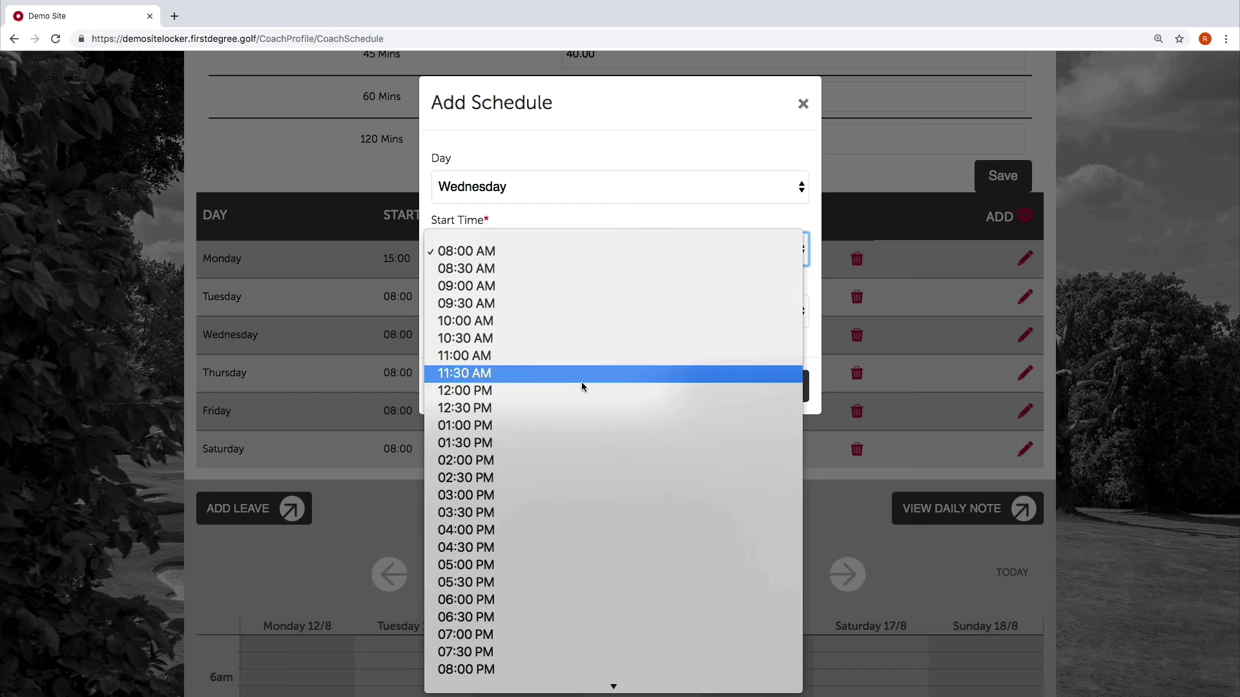
click(618, 428)
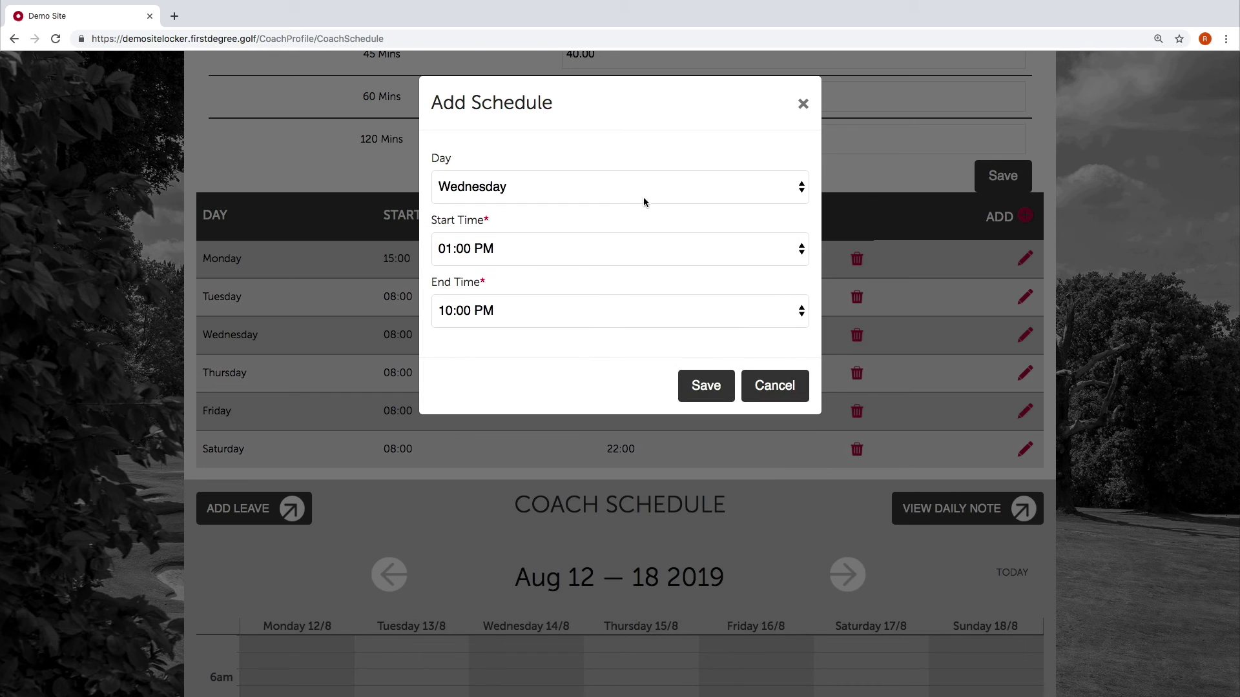
click(710, 386)
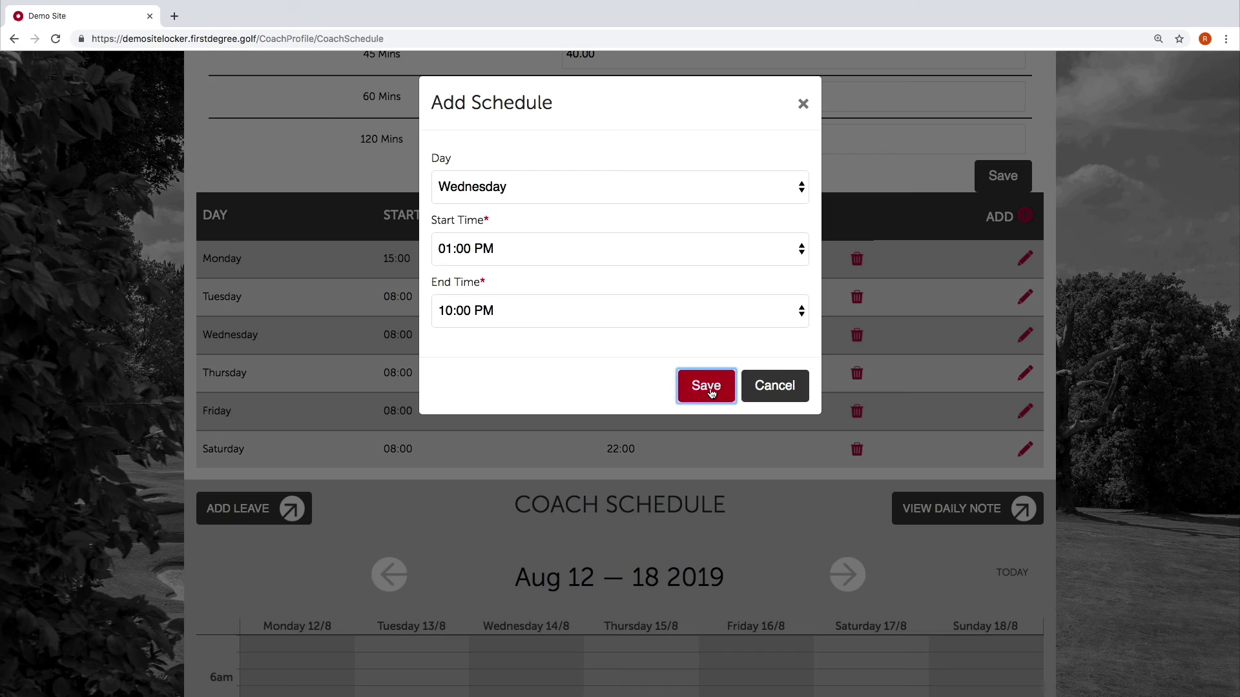
click(732, 295)
Compare the edited working hours with the calendar for the weeks of Aug 5 – 11 and Aug 12 – 18 2019
scroll(728, 311, down, 10)
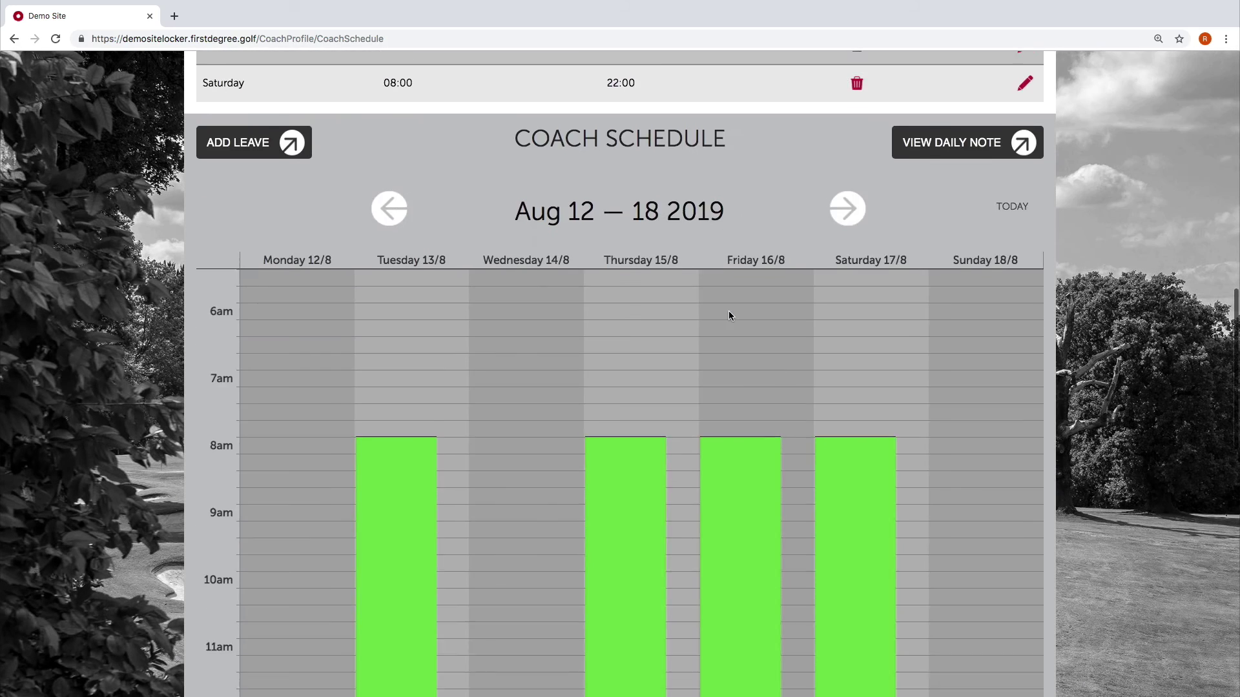
scroll(655, 276, up, 9)
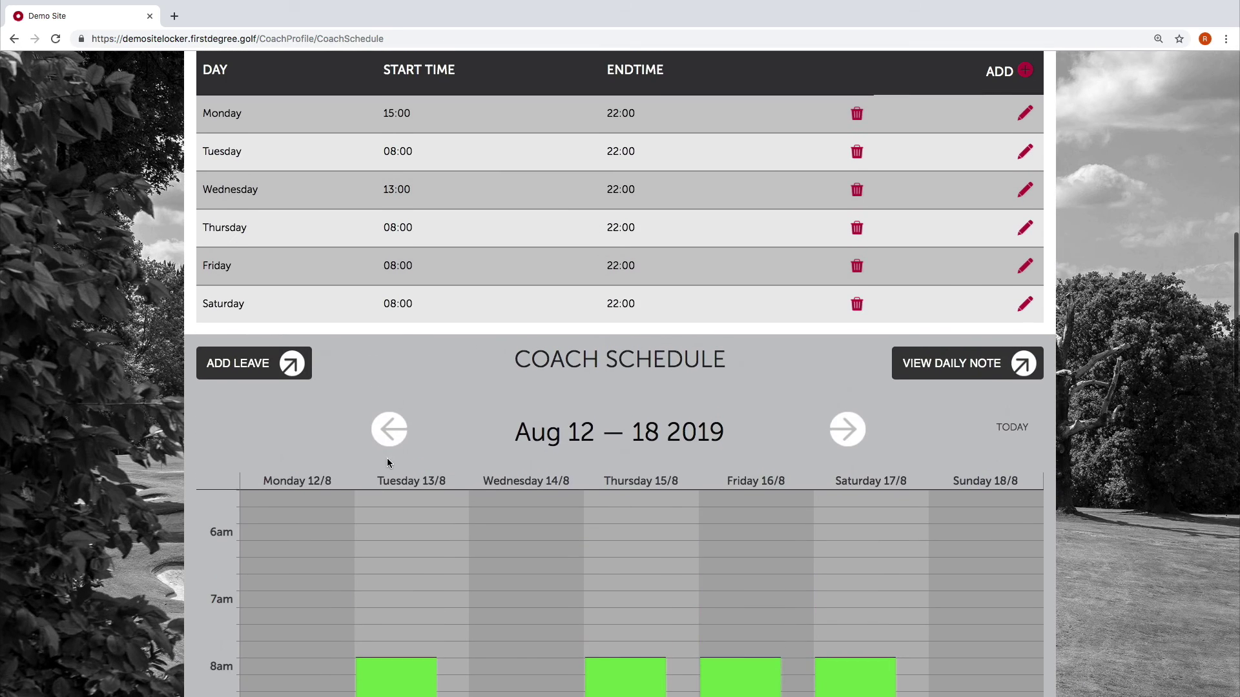
click(389, 430)
scroll(423, 456, down, 6)
scroll(423, 456, up, 4)
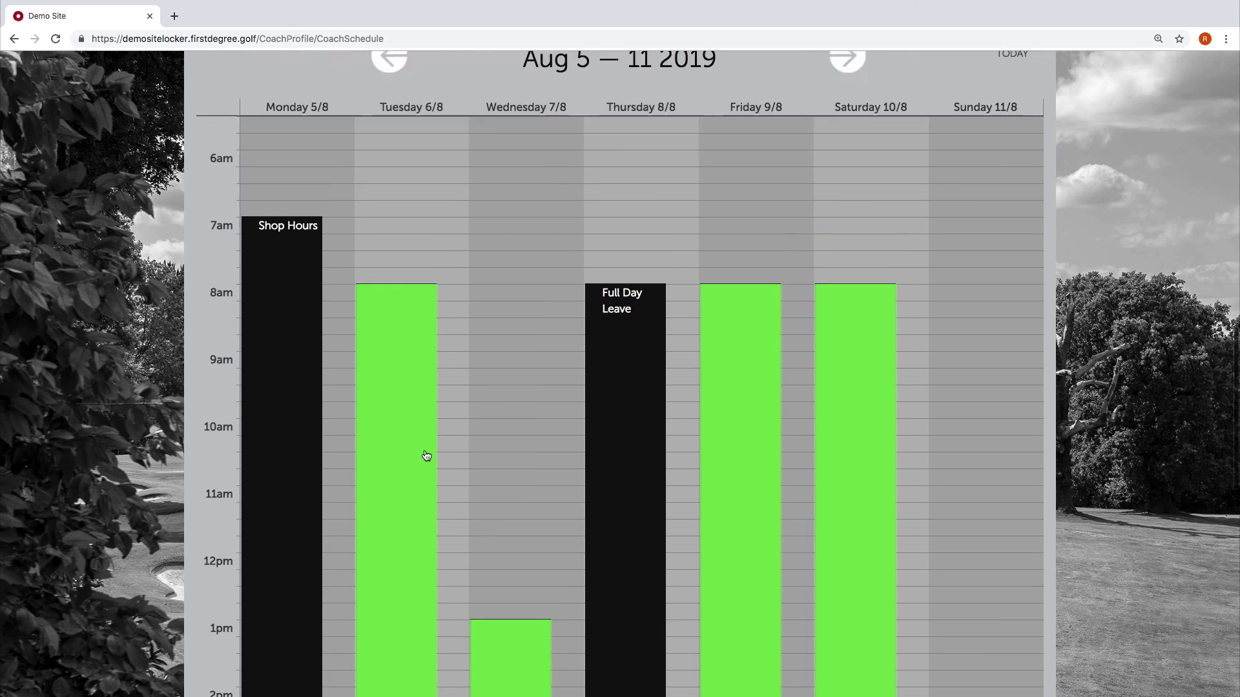
click(857, 274)
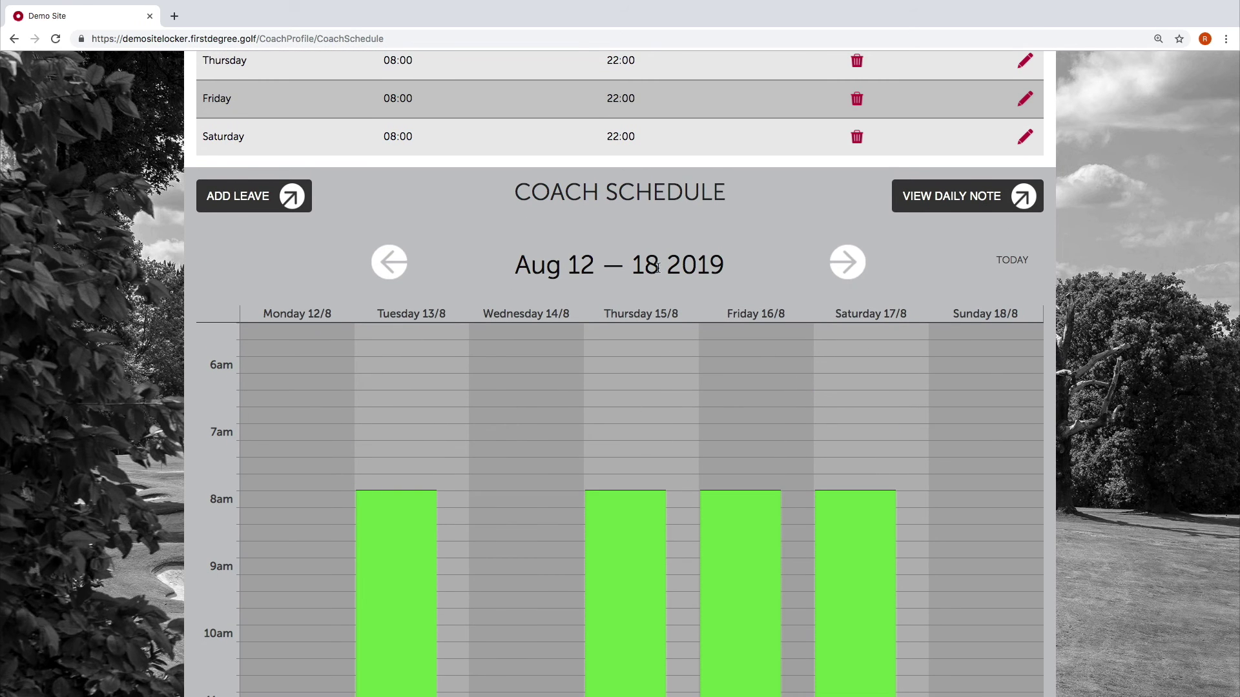
scroll(656, 281, down, 2)
scroll(657, 290, down, 7)
scroll(387, 252, up, 3)
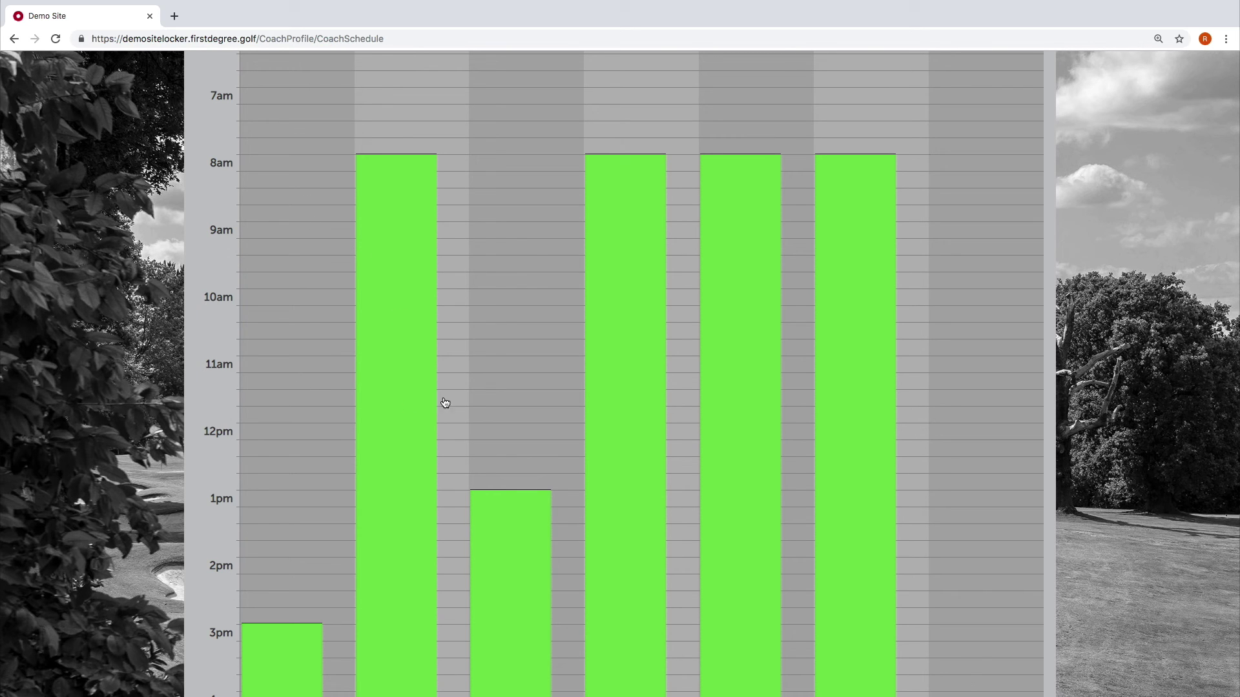
scroll(502, 330, up, 4)
scroll(502, 335, down, 4)
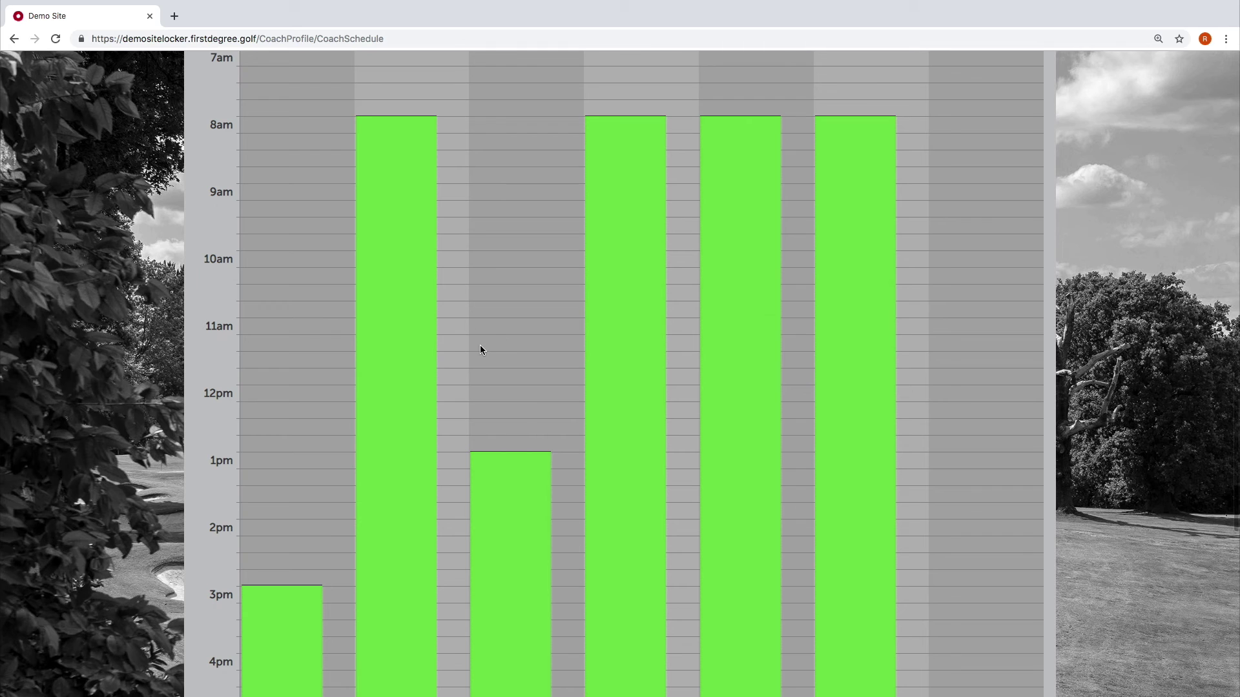
scroll(521, 407, down, 6)
scroll(762, 439, up, 2)
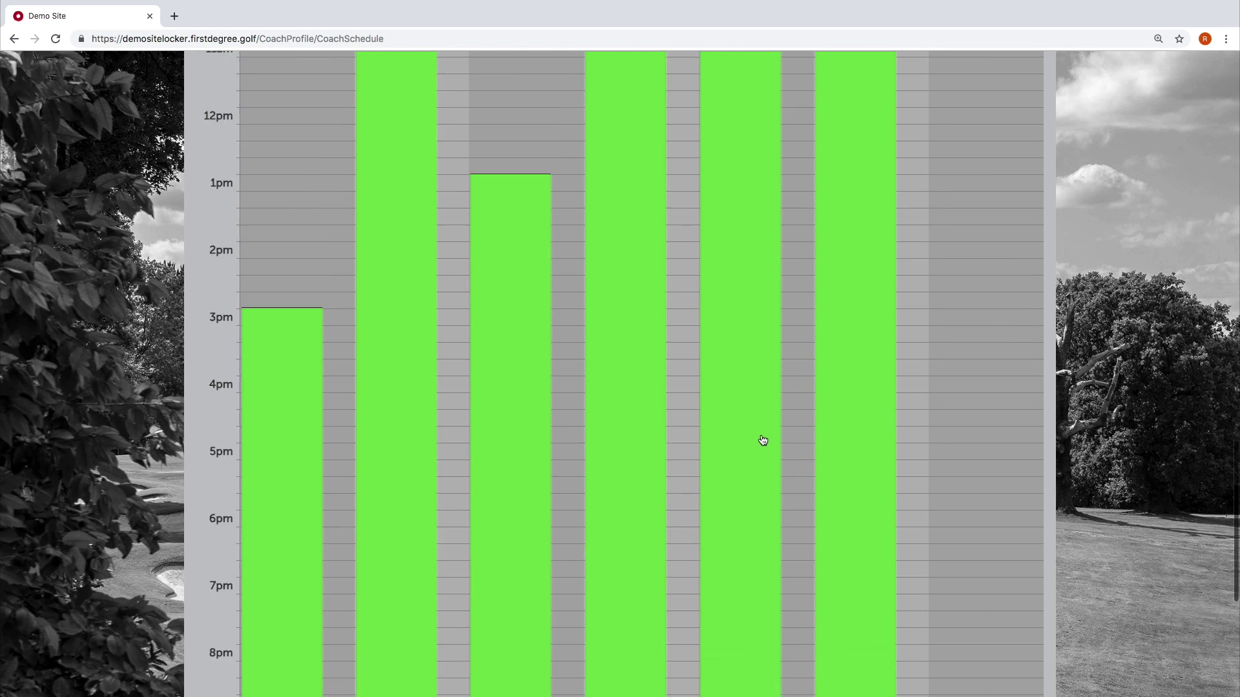
scroll(762, 441, up, 4)
scroll(986, 202, up, 3)
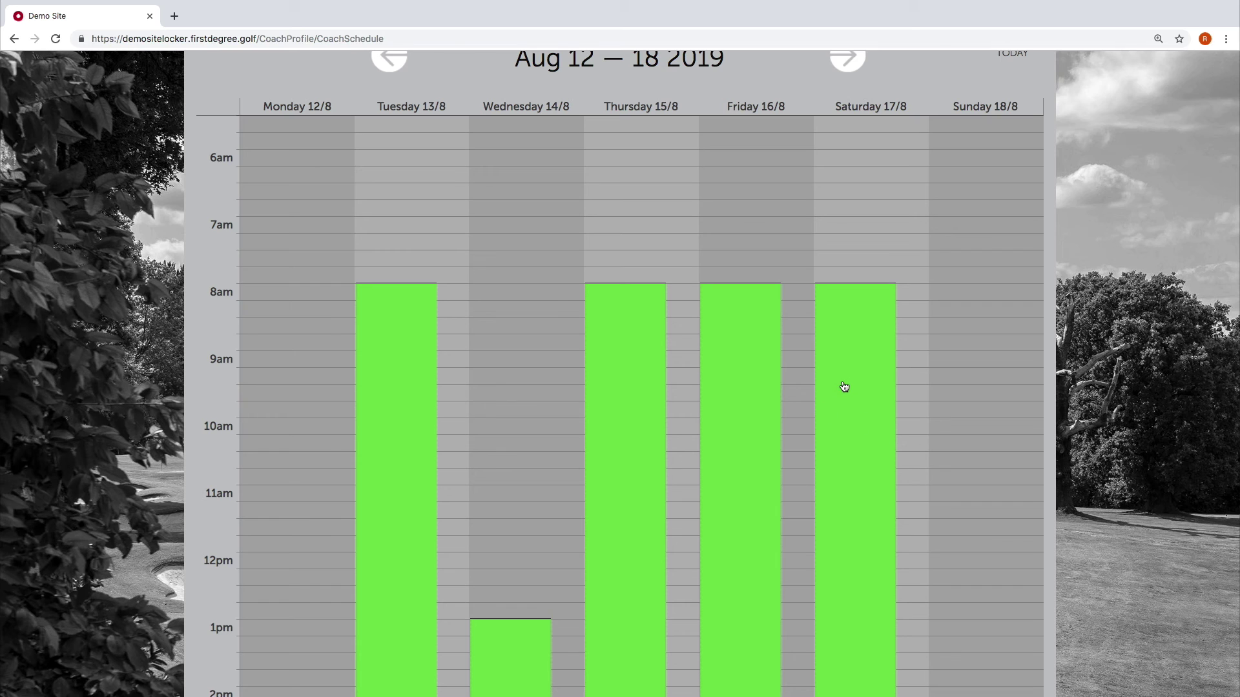
scroll(839, 341, up, 3)
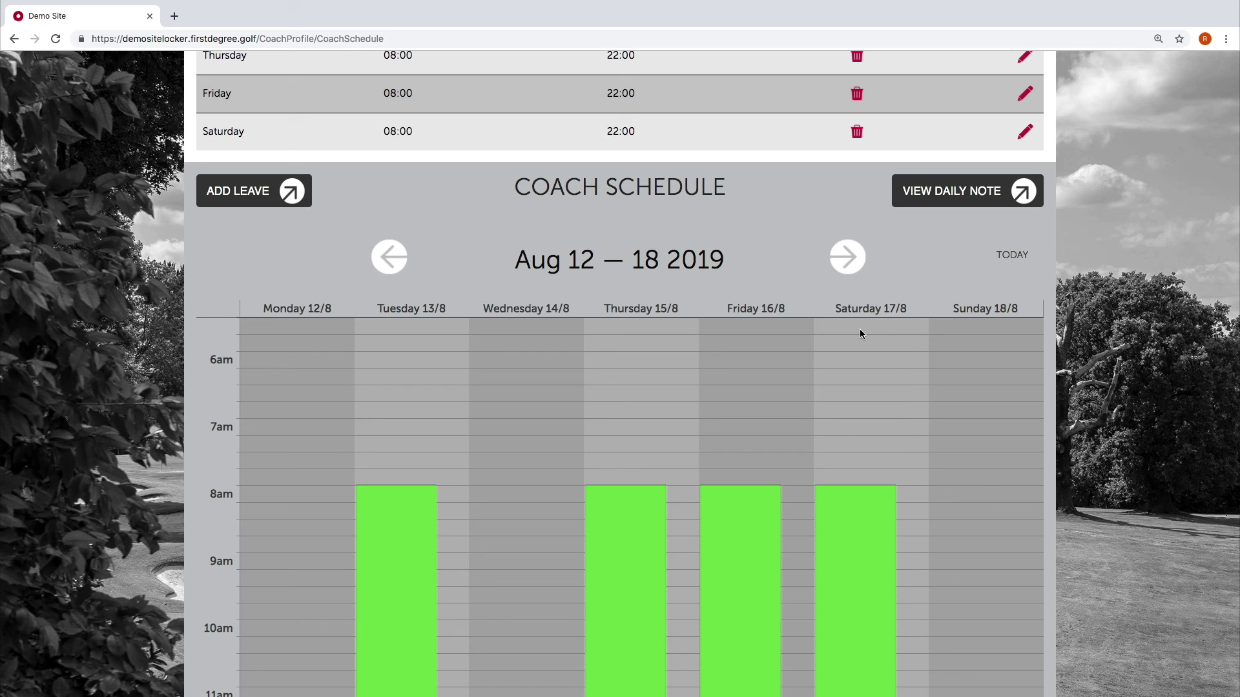
Delete the Saturday, Friday and Thursday entries from the working hours table
scroll(839, 270, up, 2)
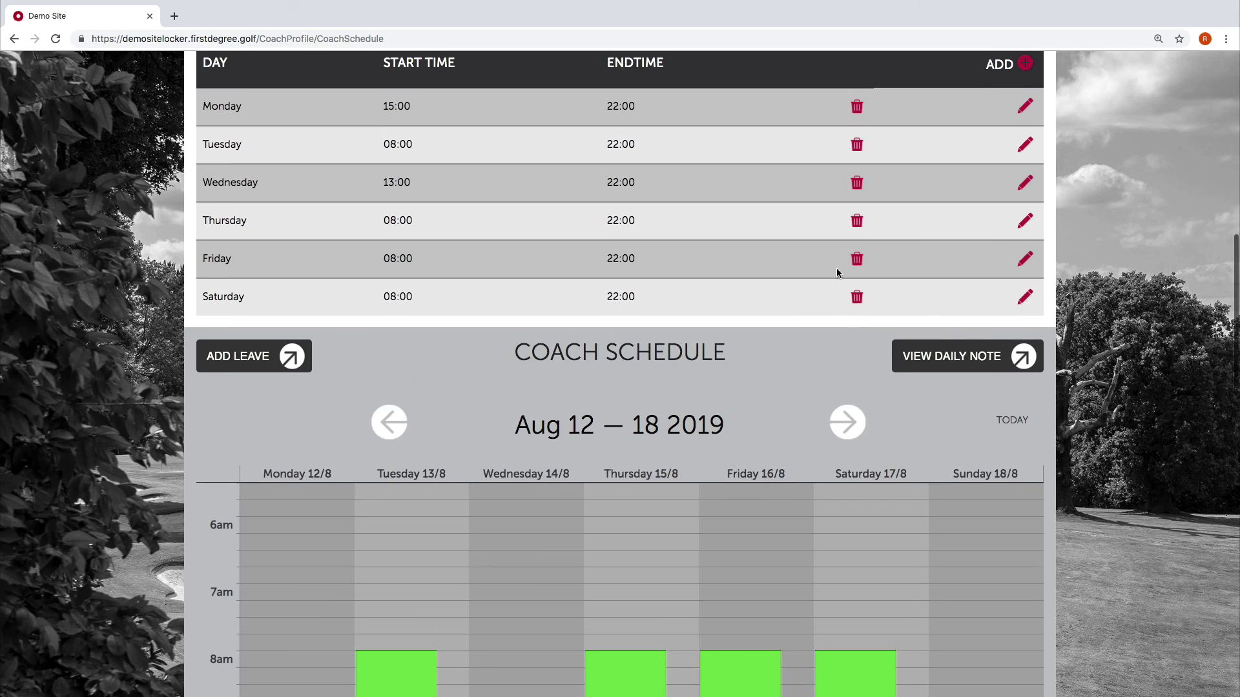
click(857, 297)
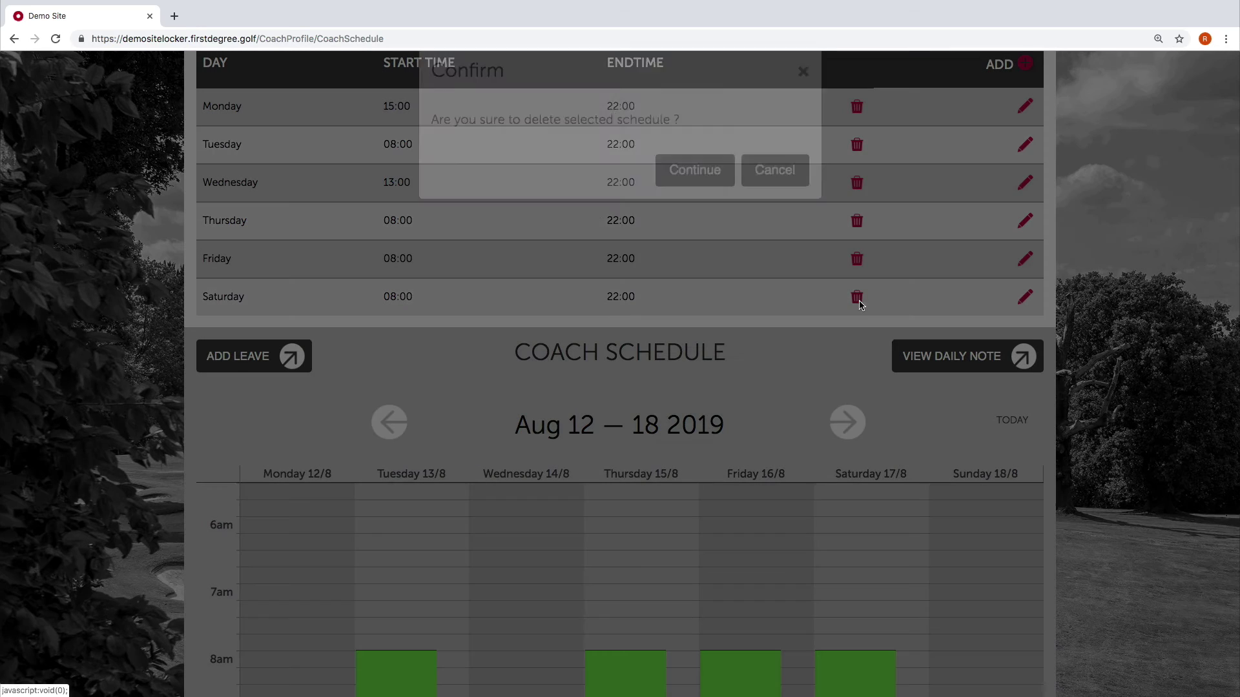
click(710, 205)
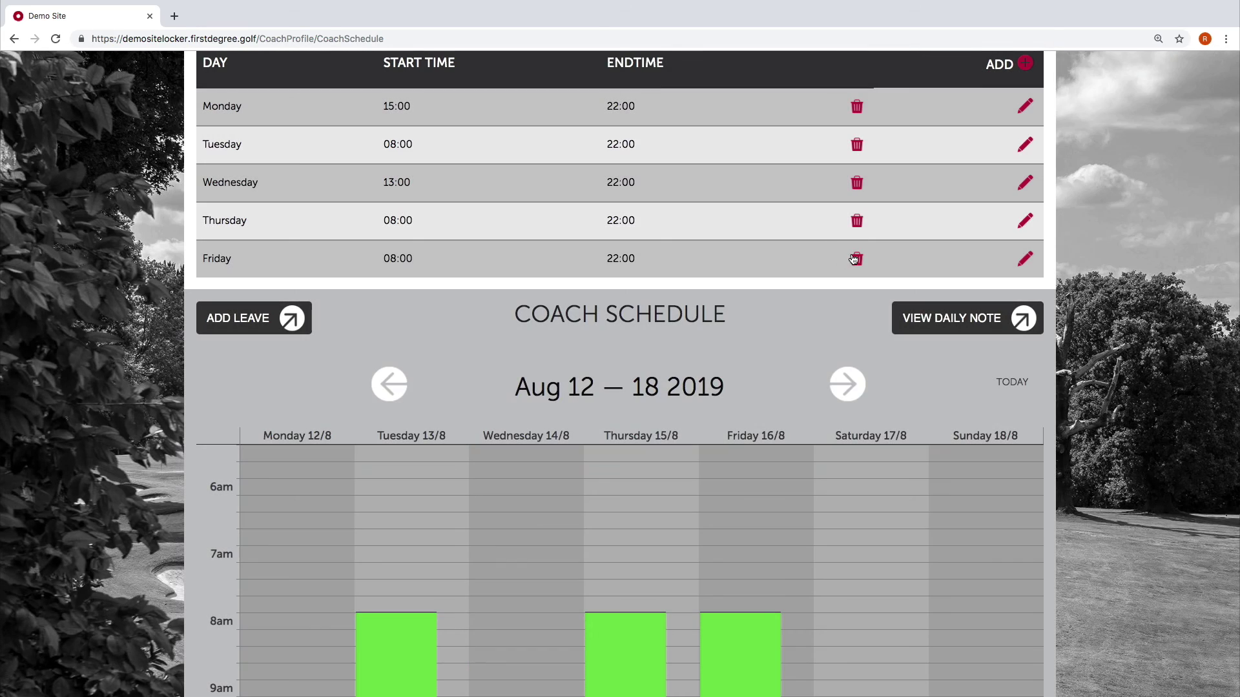
click(854, 259)
click(696, 180)
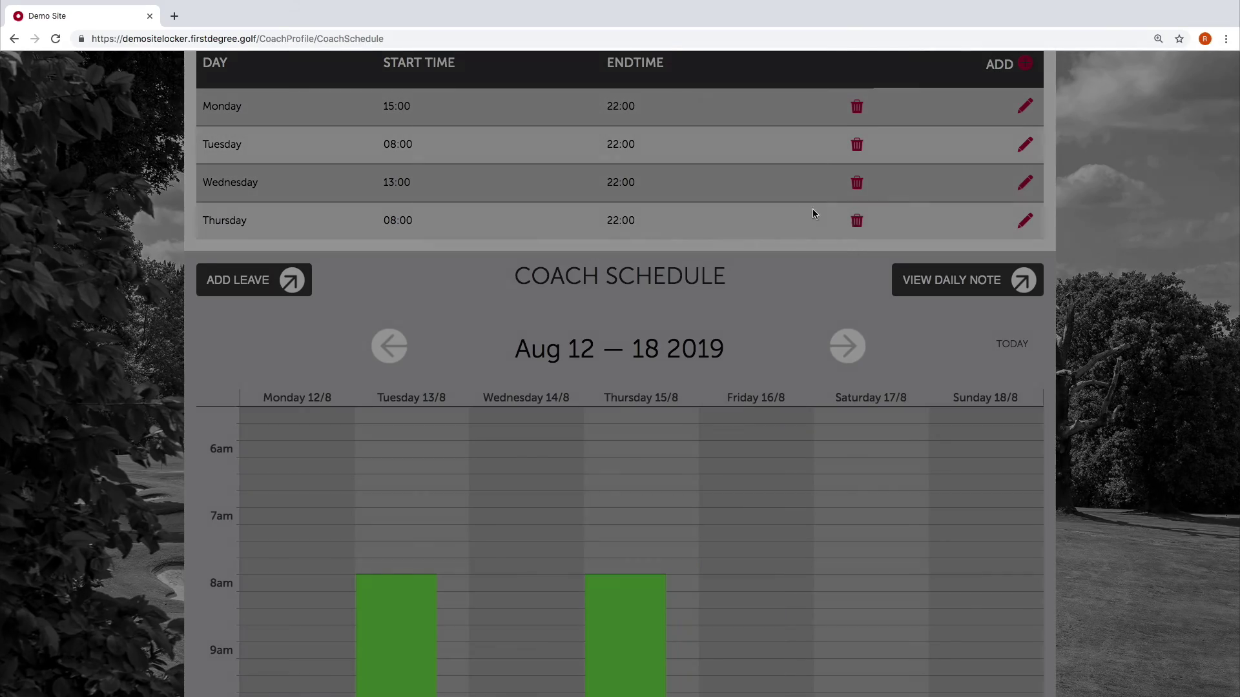
click(857, 220)
click(697, 204)
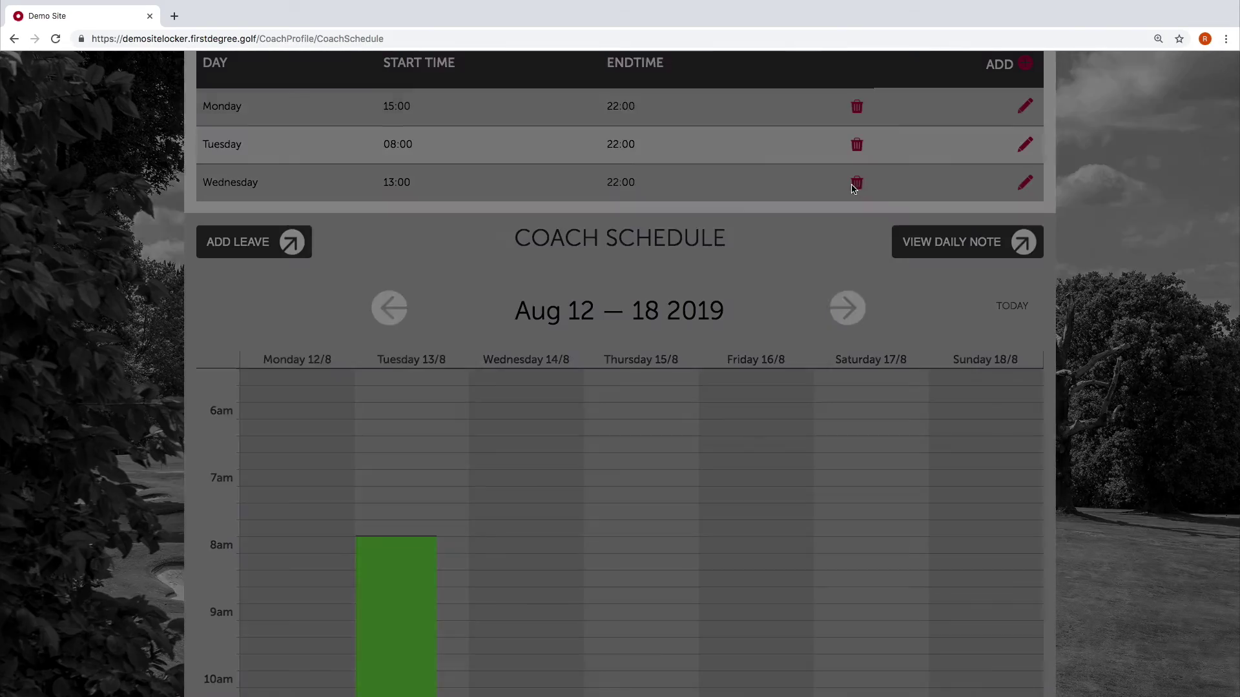
Delete the remaining Wednesday, Tuesday and Monday working hours and check the Aug 12 – 18 calendar
click(856, 184)
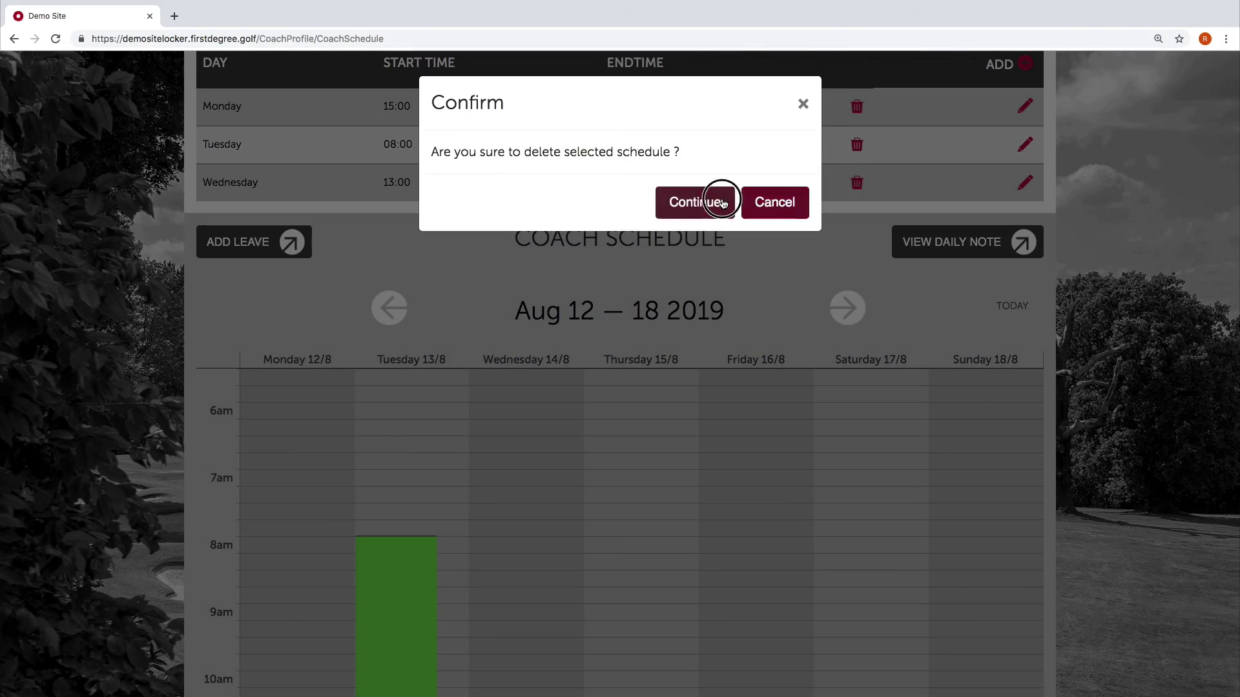
click(710, 202)
click(788, 201)
click(847, 144)
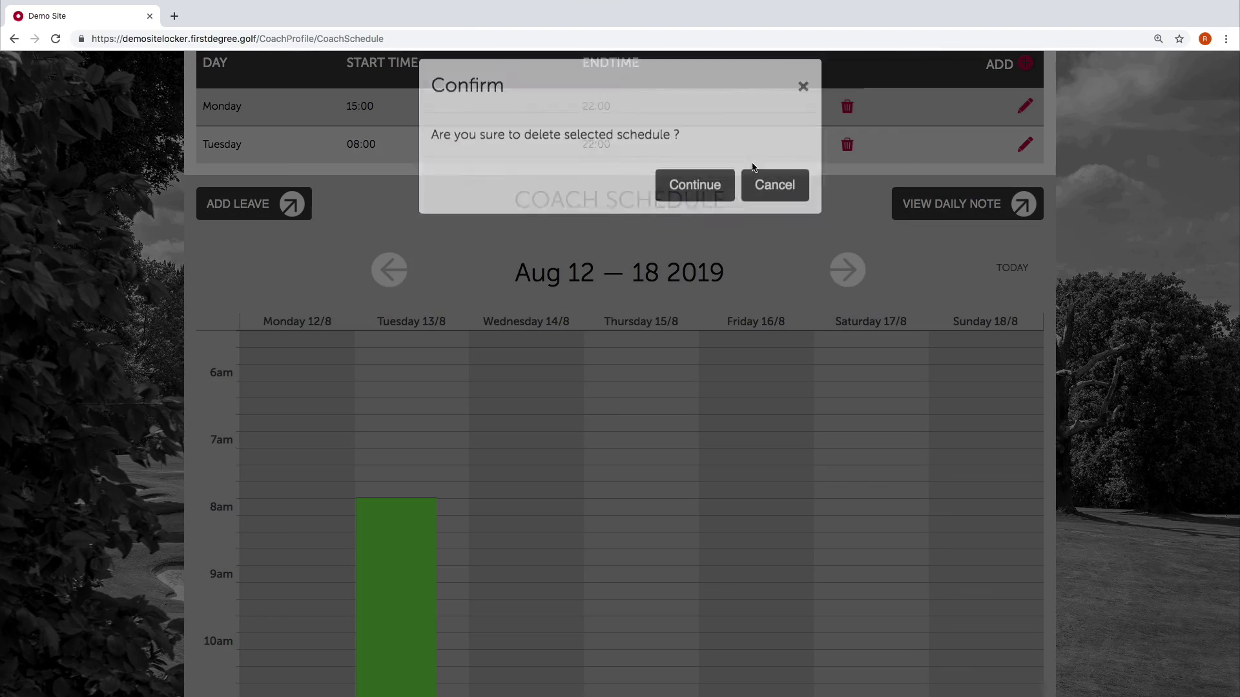
click(708, 194)
click(785, 200)
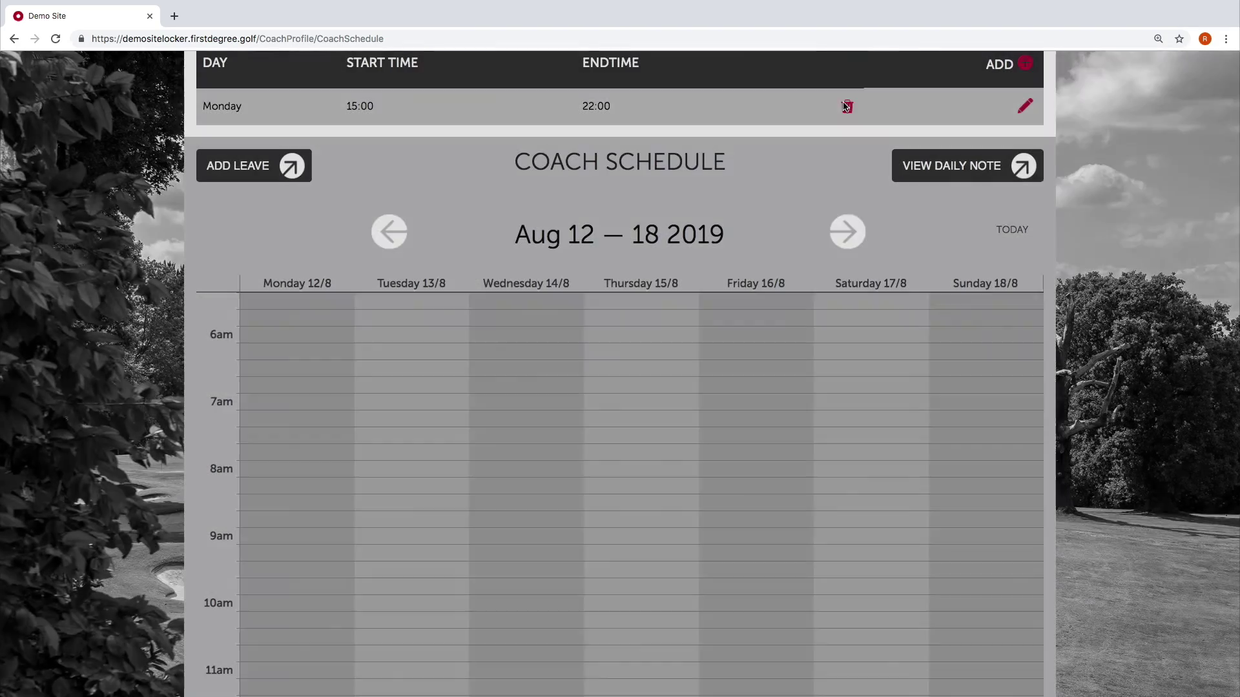
click(847, 108)
click(723, 201)
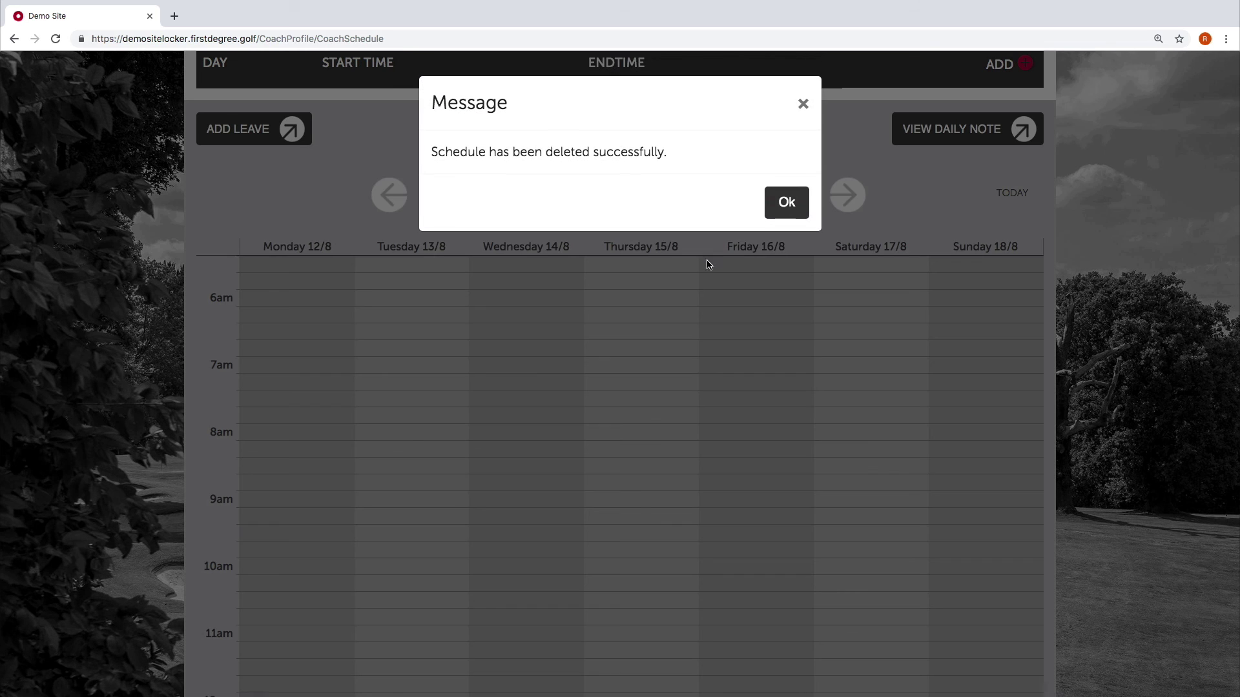
click(783, 192)
scroll(696, 304, up, 6)
scroll(696, 305, down, 7)
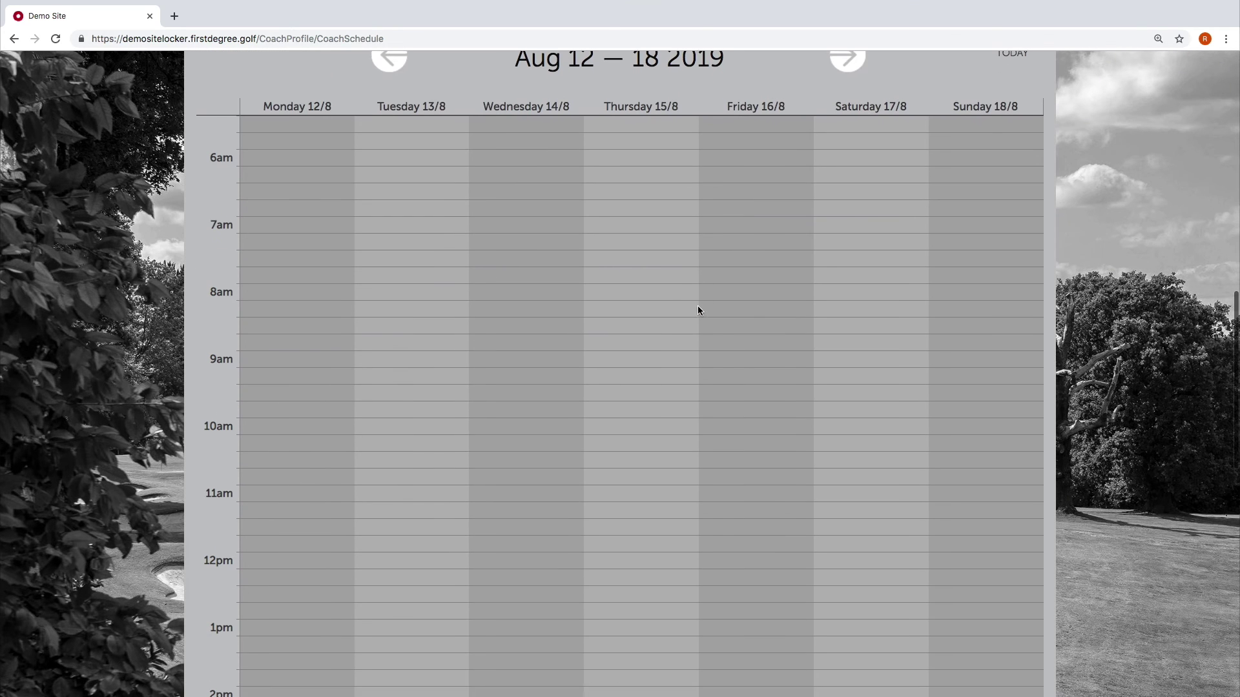
Return the calendar to the week of Jul 29 – Aug 4 2019 and review it alongside the empty working hours table
click(383, 54)
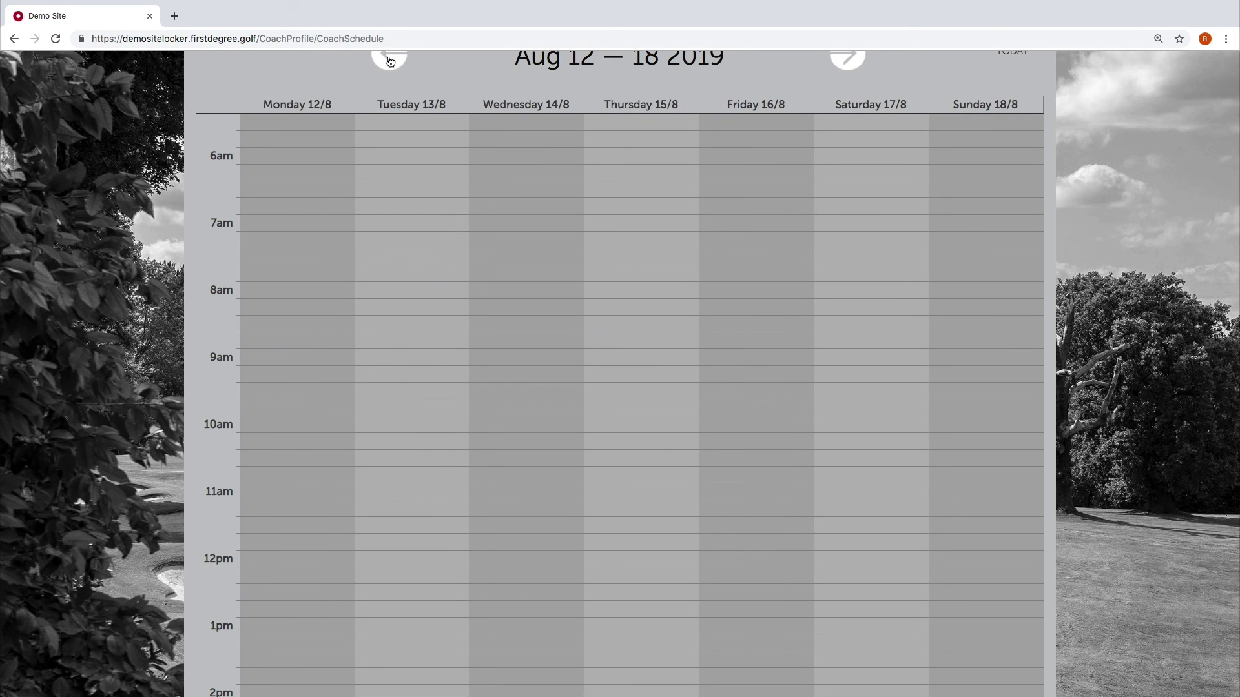
click(388, 56)
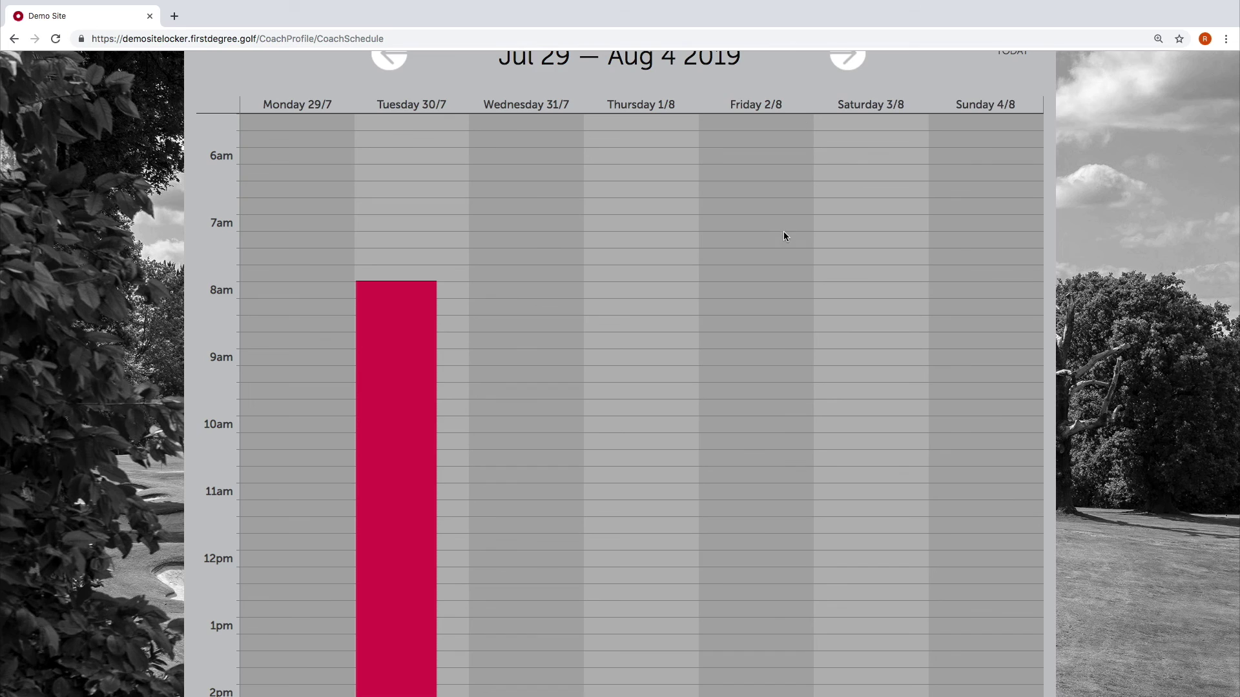
scroll(784, 231, up, 6)
scroll(756, 360, up, 5)
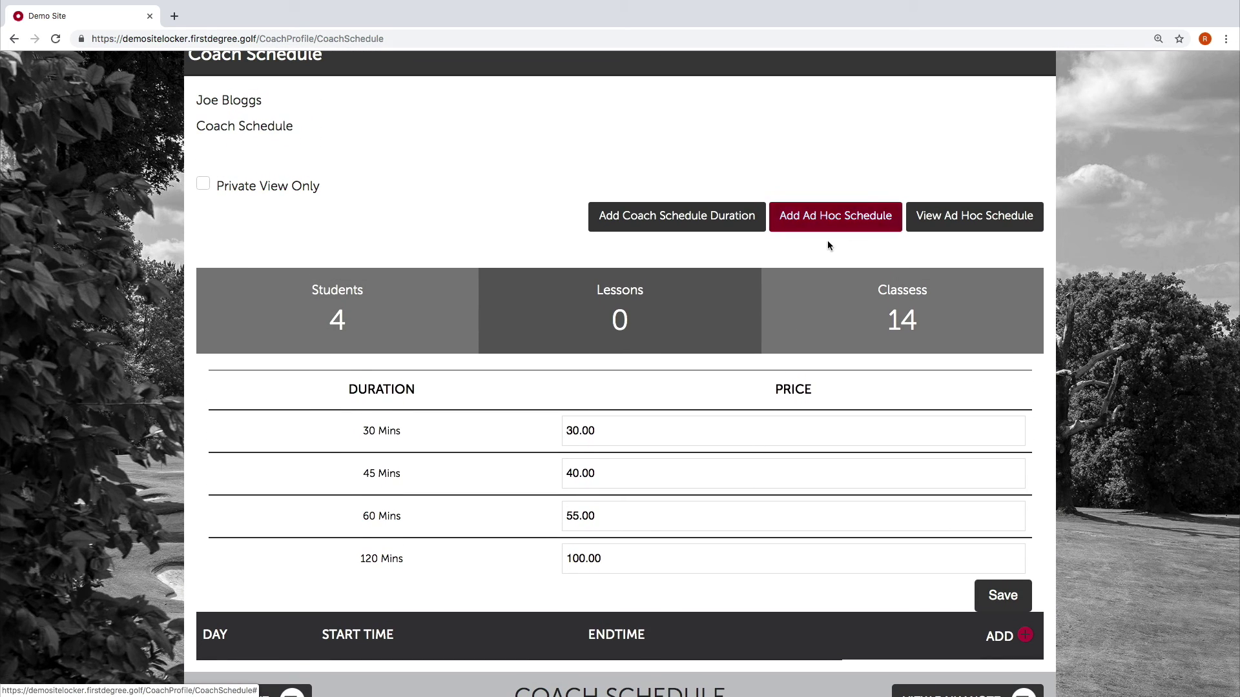
scroll(729, 307, down, 5)
scroll(728, 306, down, 5)
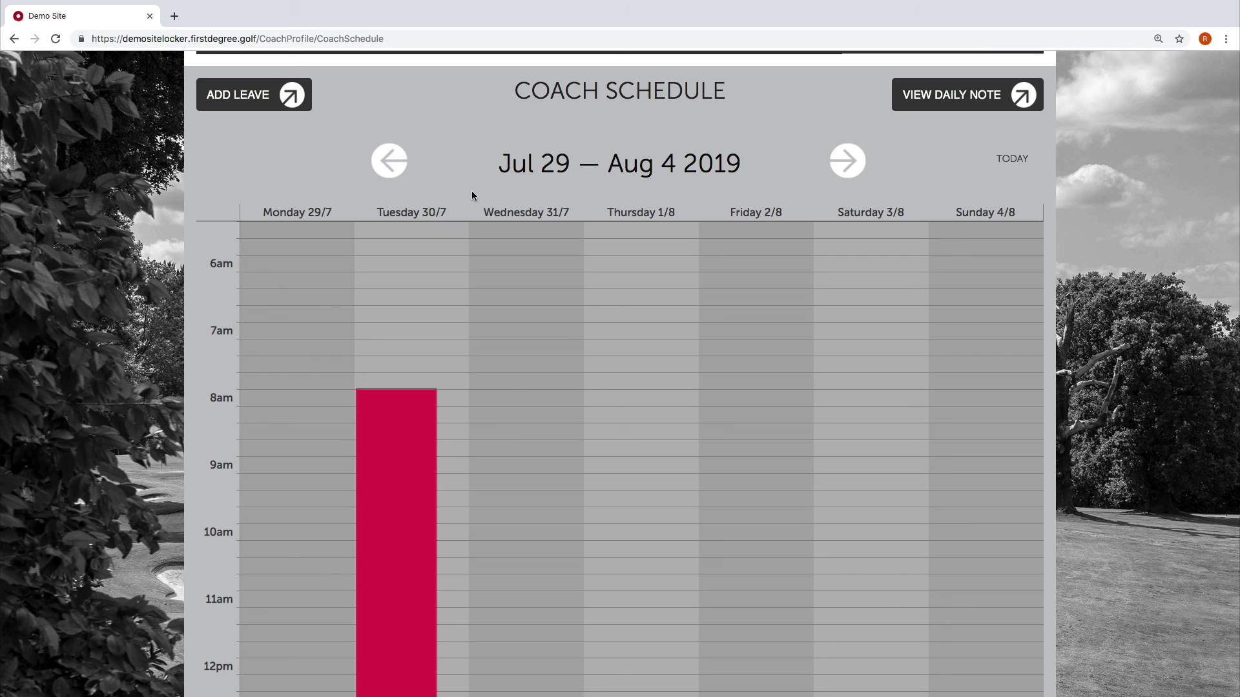
scroll(797, 234, up, 10)
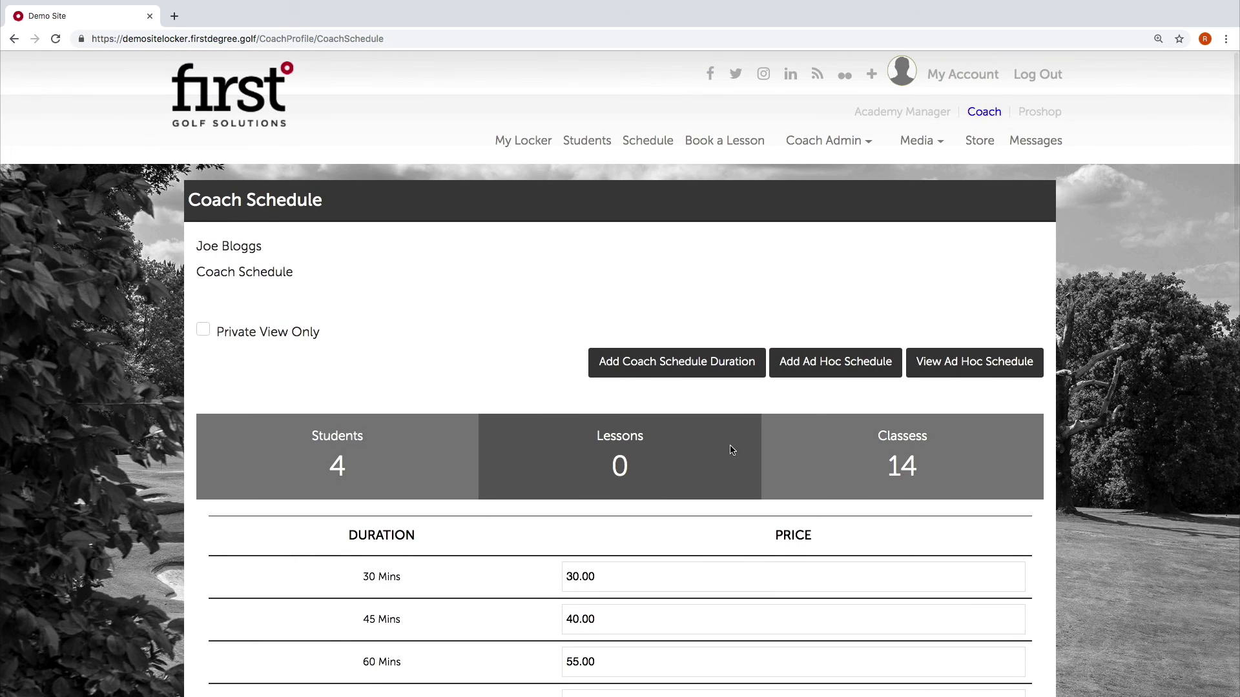
scroll(730, 448, down, 9)
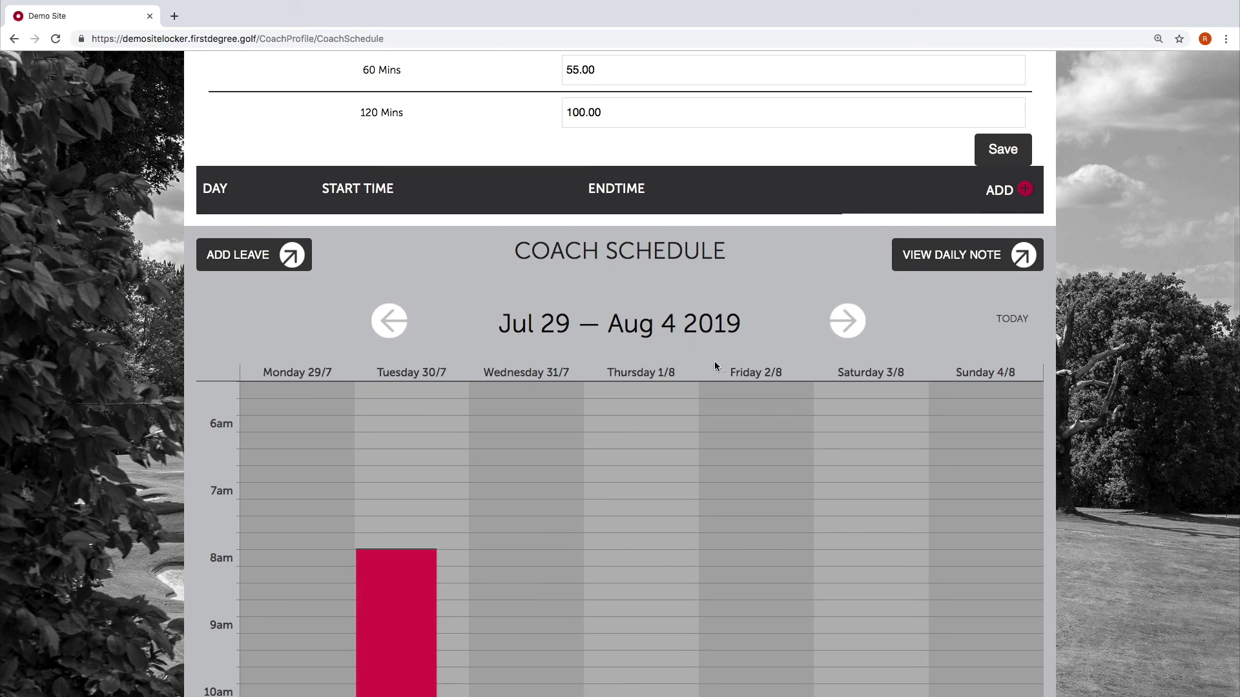
click(392, 323)
click(848, 326)
Start a new ad hoc schedule with a start time of 08:00 AM and an end time of 03:00 PM
scroll(818, 234, up, 8)
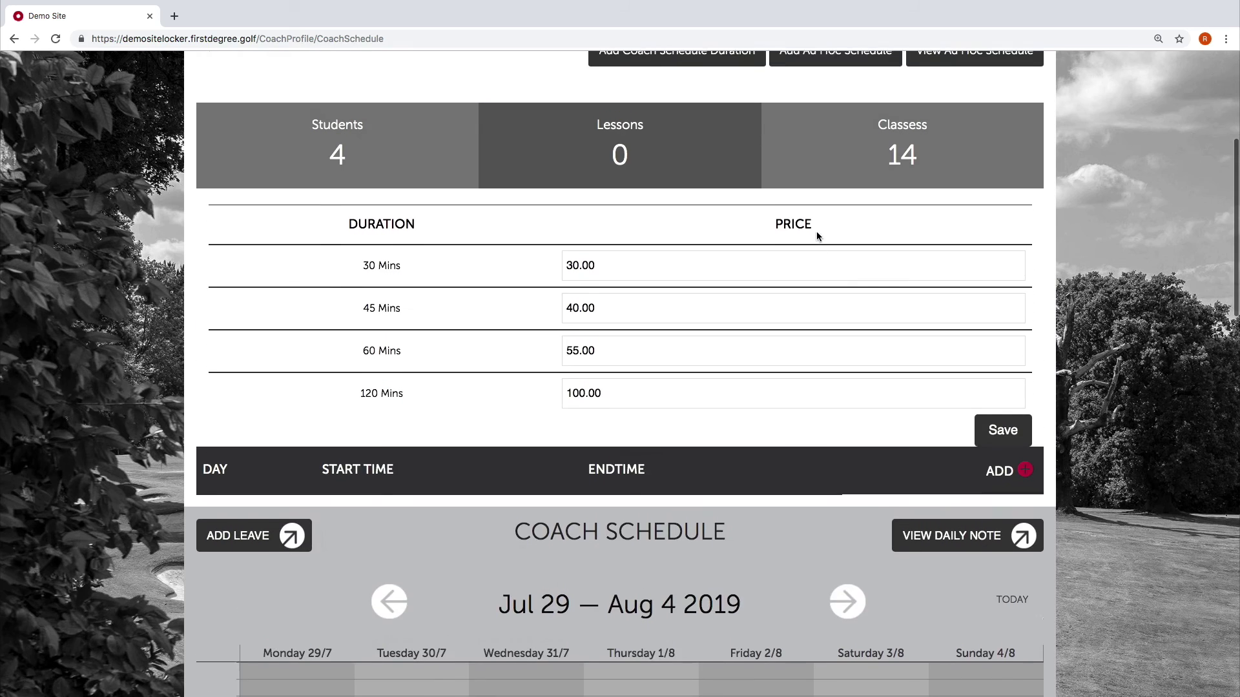
click(823, 262)
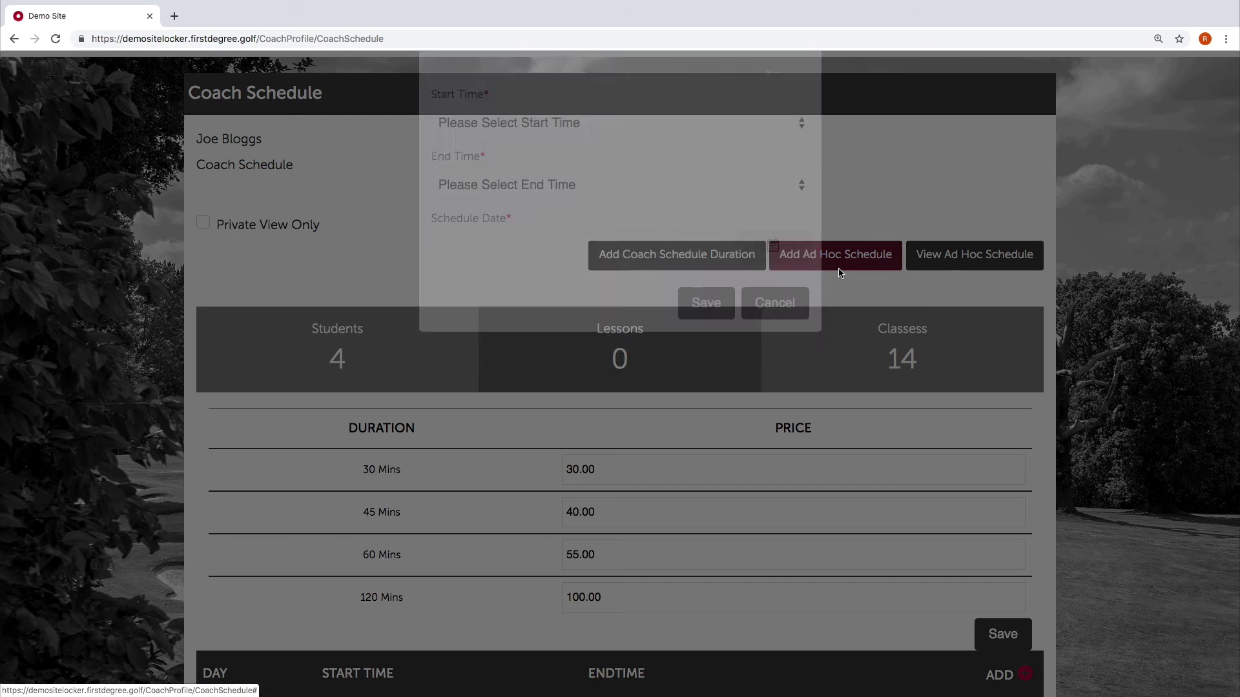
click(594, 195)
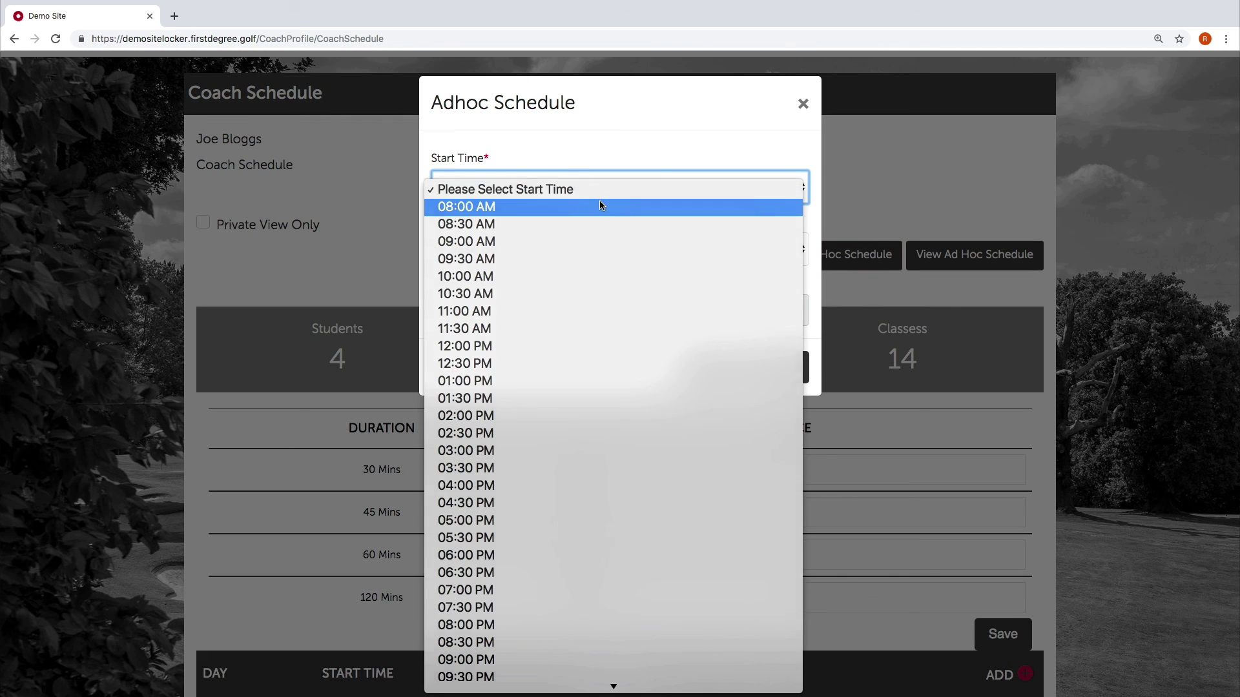
click(600, 201)
click(606, 249)
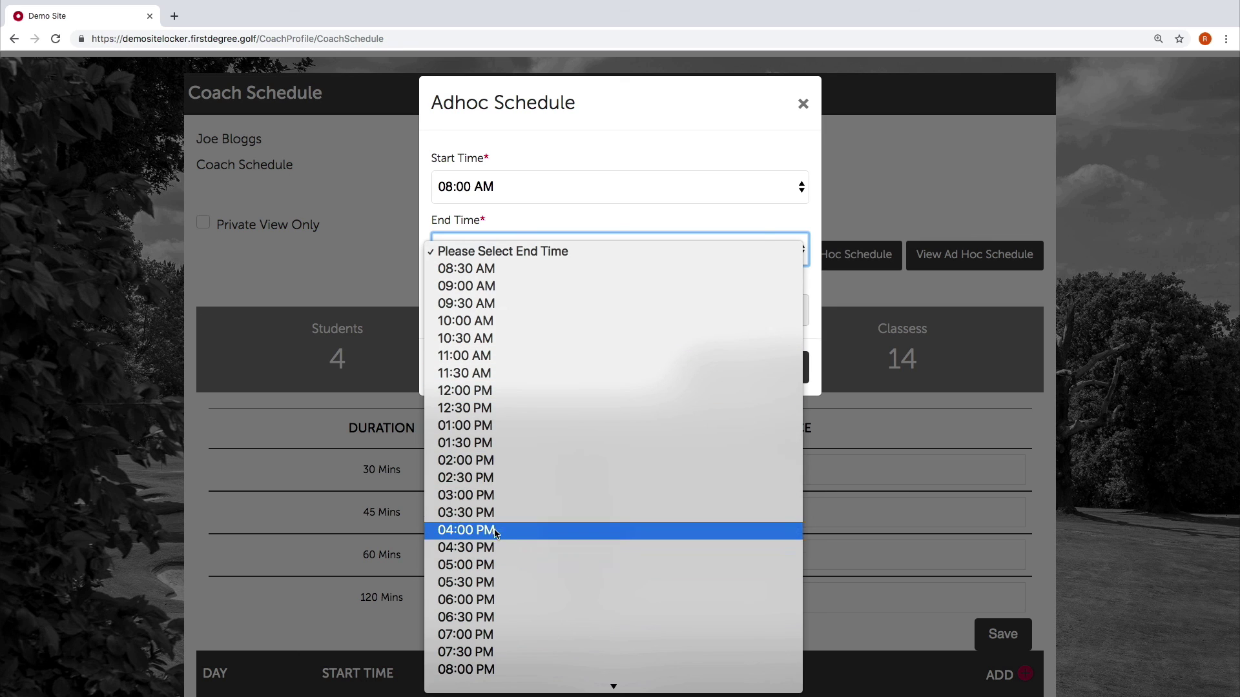
click(489, 500)
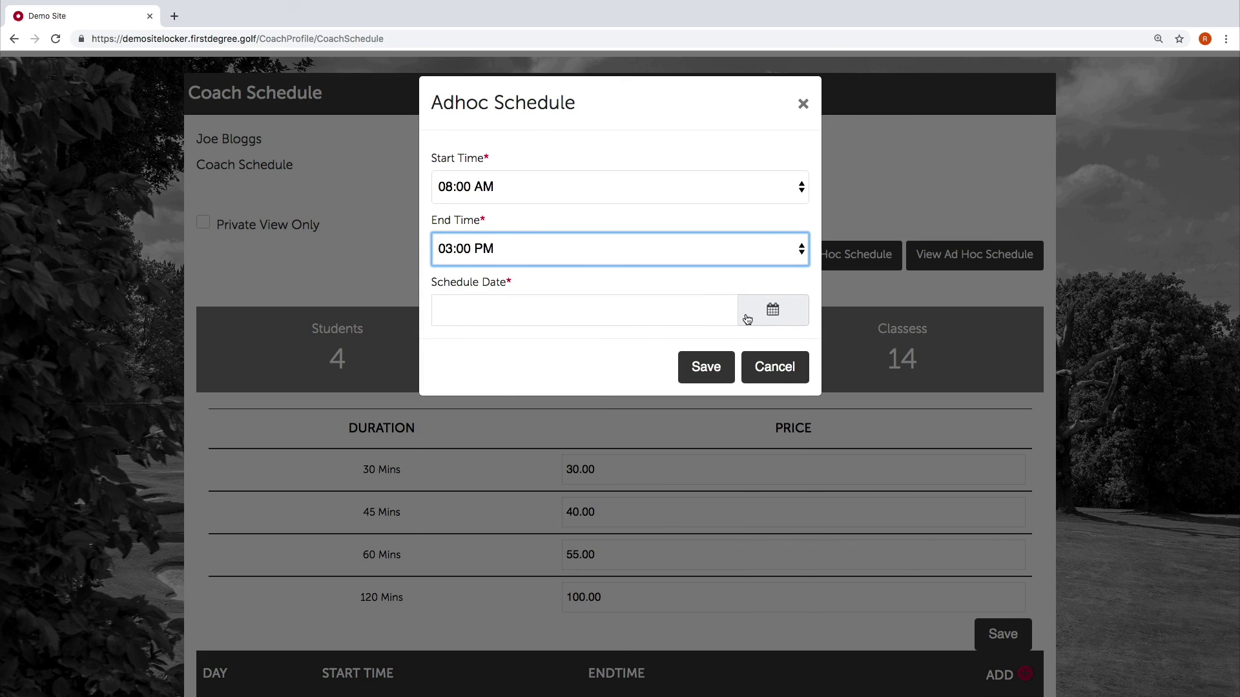
Save the ad hoc schedule with August 3 2019 as its date and check that Saturday in the calendar
click(747, 319)
click(636, 344)
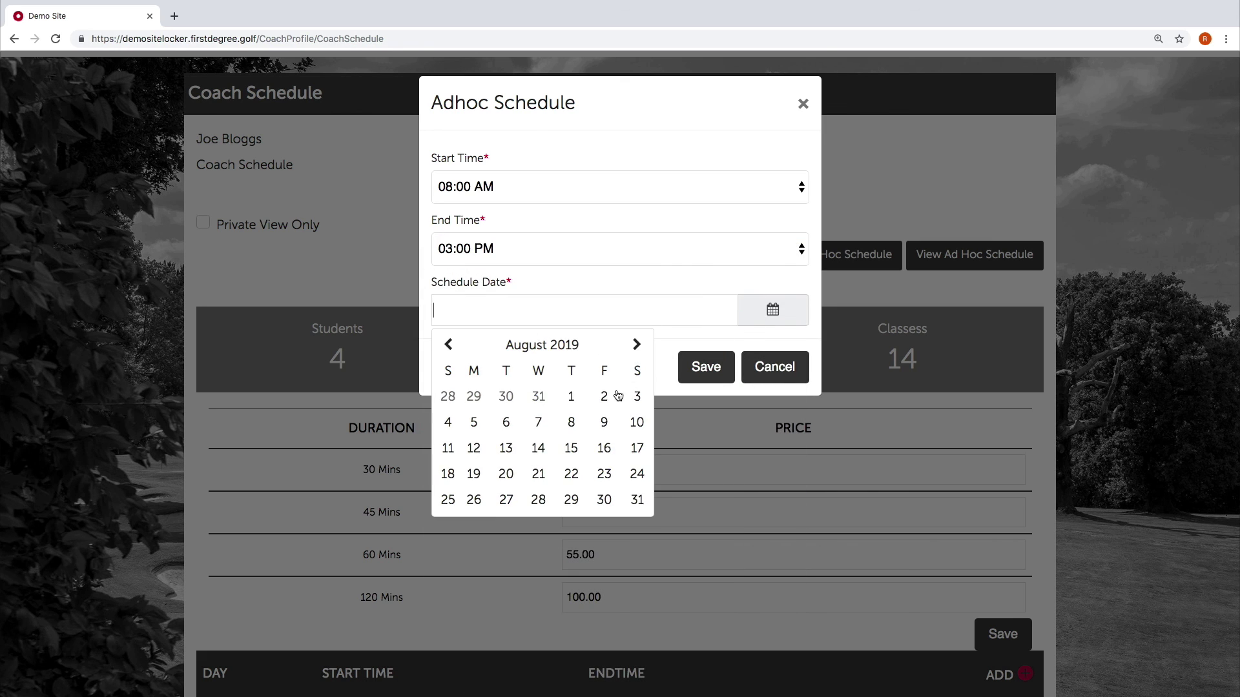
click(638, 396)
click(707, 365)
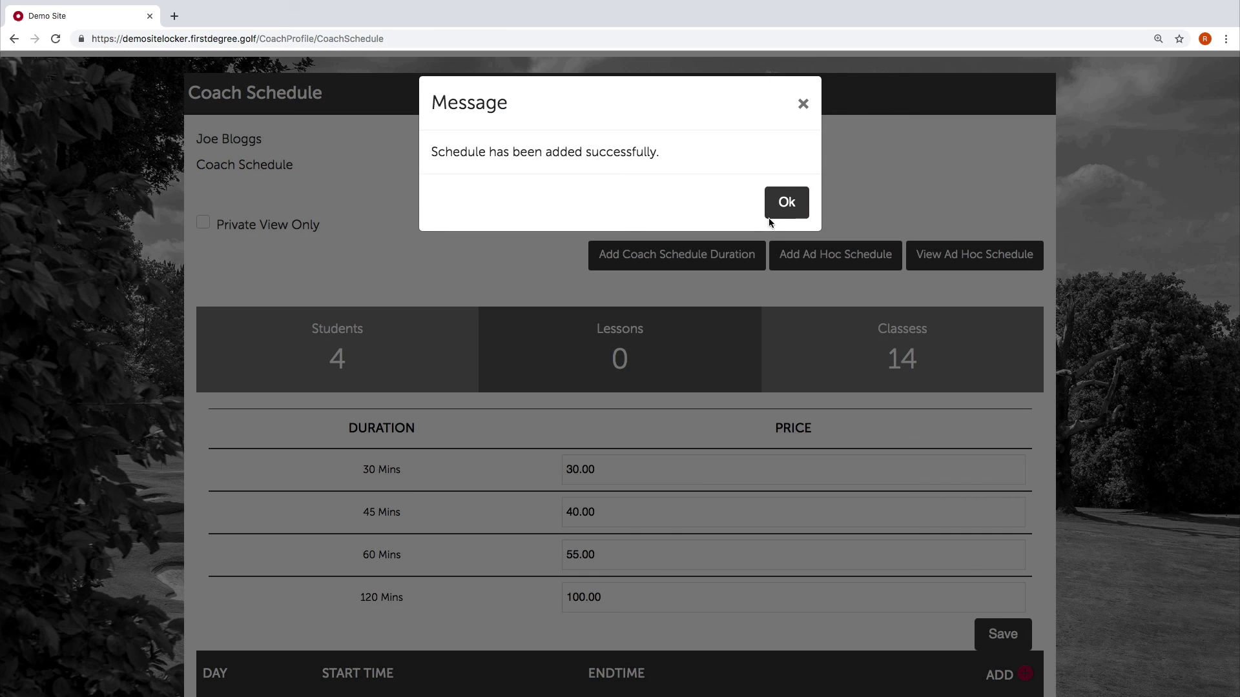
click(769, 217)
scroll(764, 360, down, 10)
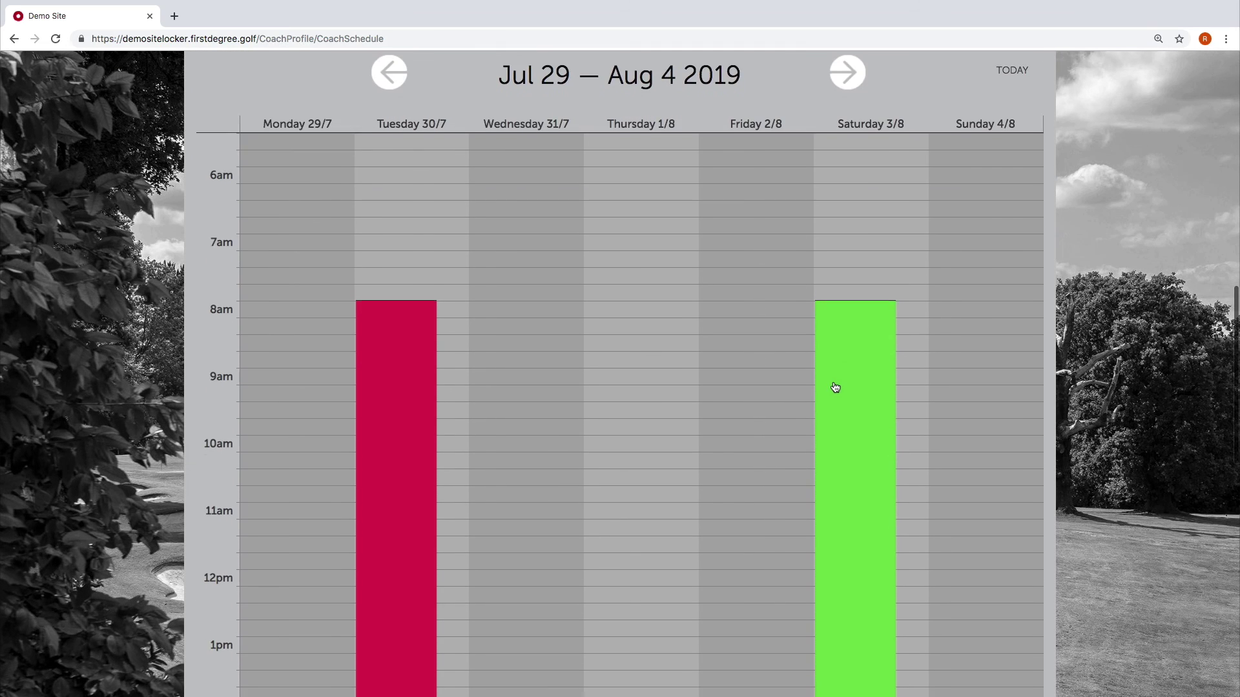
scroll(835, 387, down, 2)
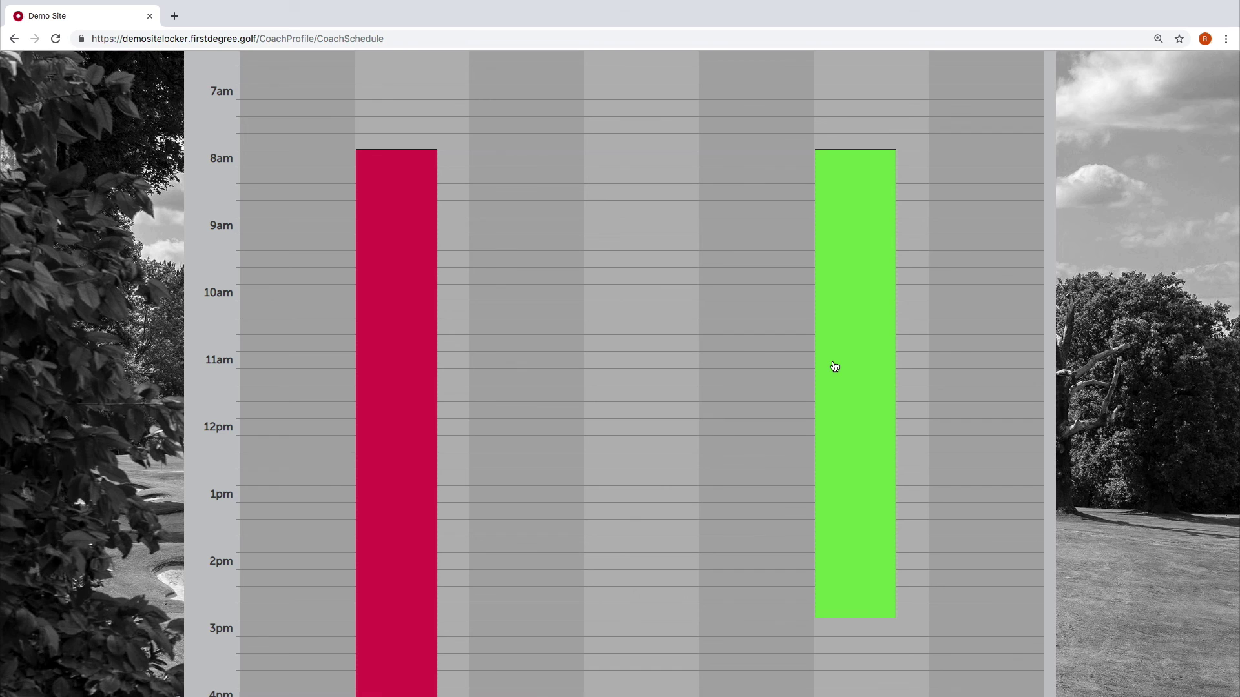
scroll(833, 368, up, 3)
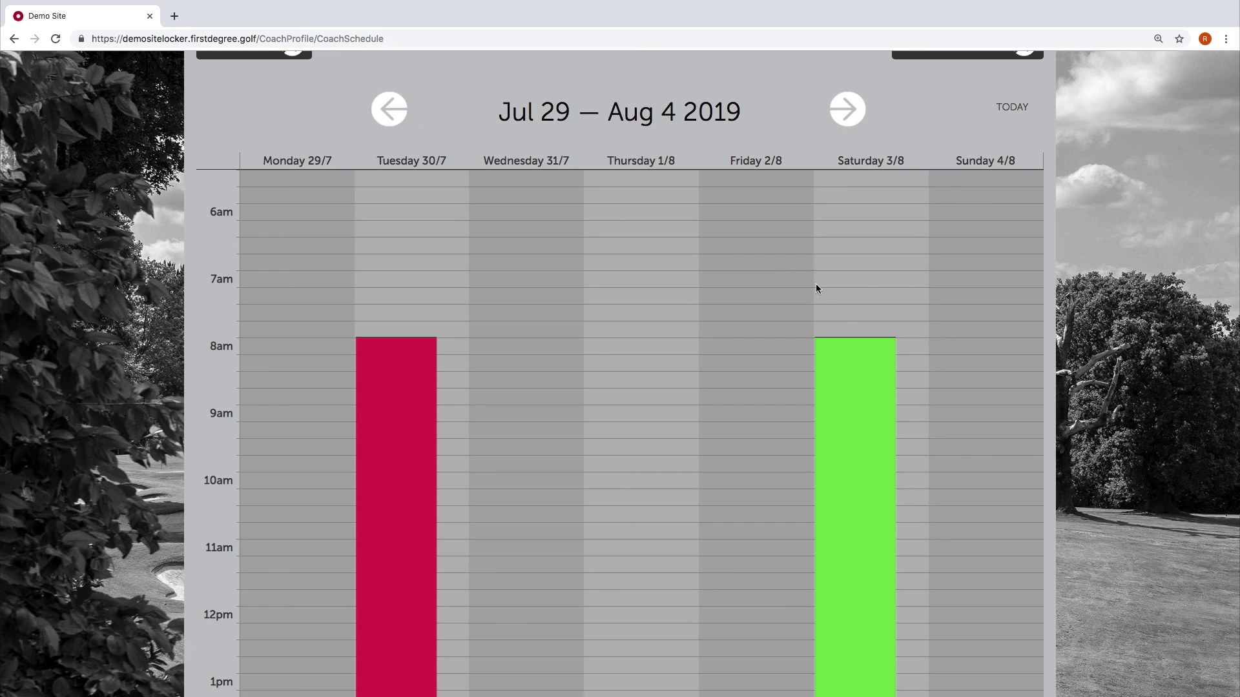
scroll(834, 344, down, 1)
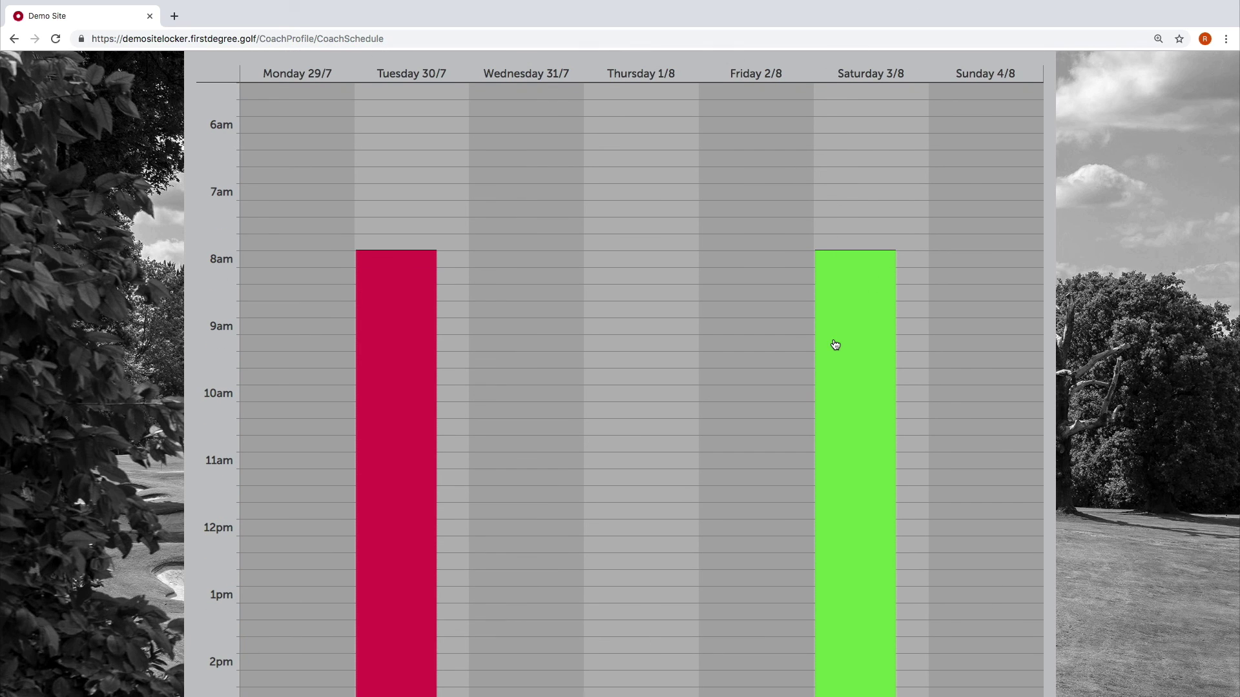